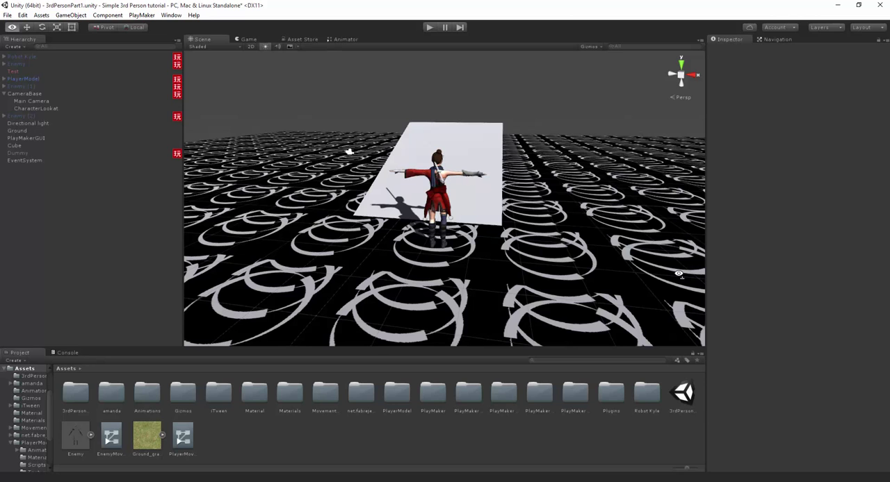
# - Run the game in play mode and test the character's running and sword attacks on the ground
pyautogui.press('e')
pyautogui.hotkey('ctrl', 'p')
pyautogui.press('w')
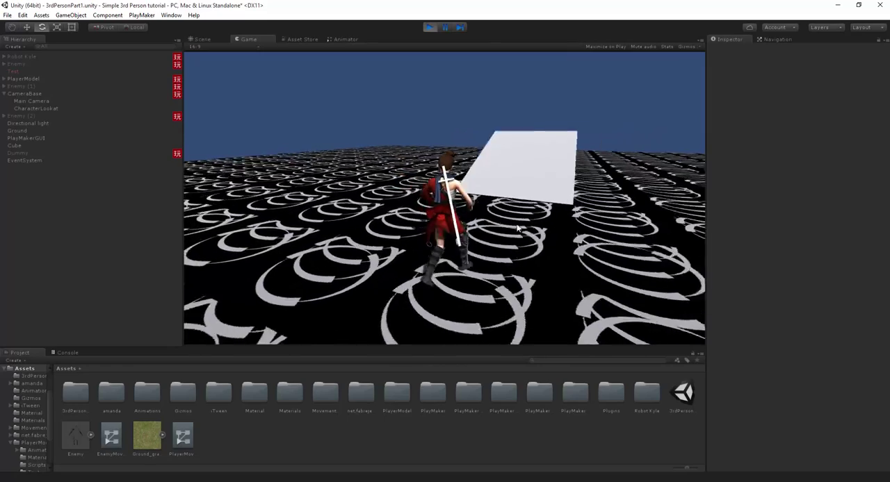
pyautogui.press('a')
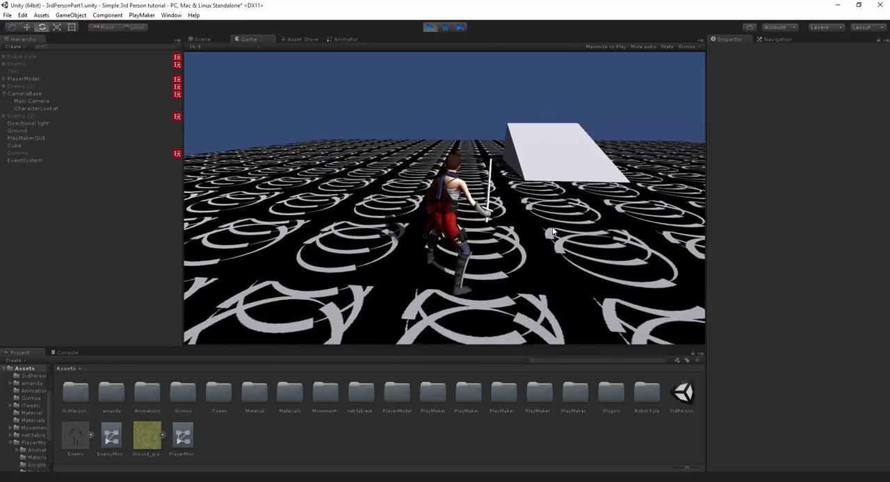
pyautogui.press('w')
pyautogui.click(552, 228)
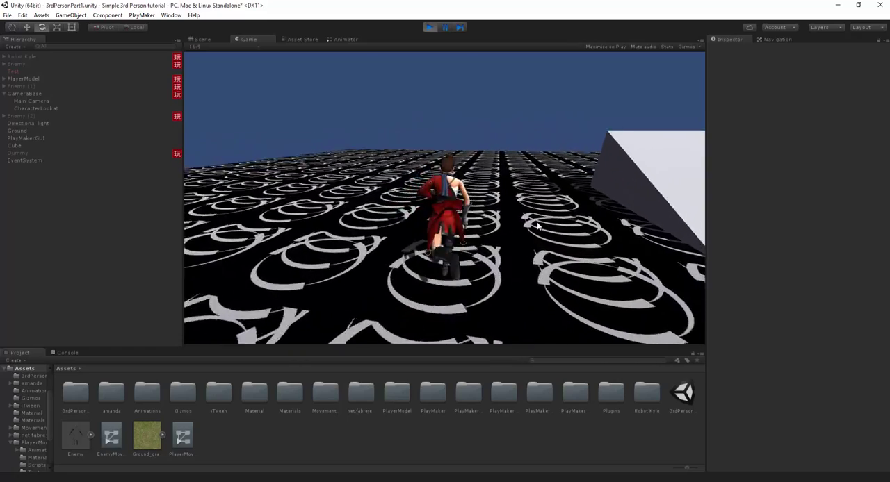
pyautogui.click(553, 228)
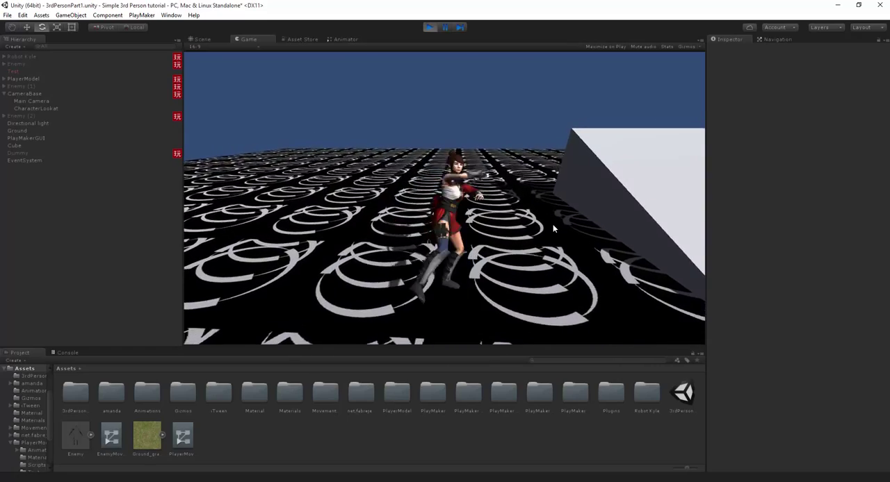
pyautogui.click(551, 232)
pyautogui.click(548, 234)
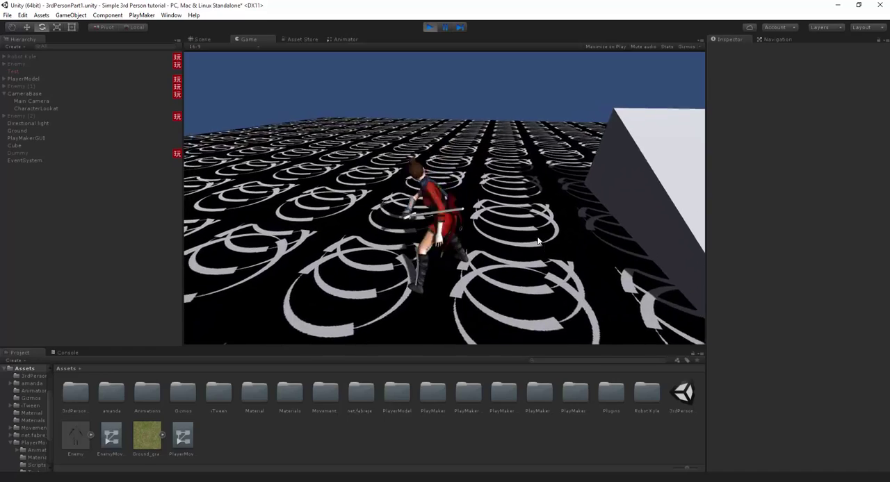
pyautogui.click(546, 236)
# - Test the running character's movement on and around the white ramp, including changes of direction
pyautogui.press('w')
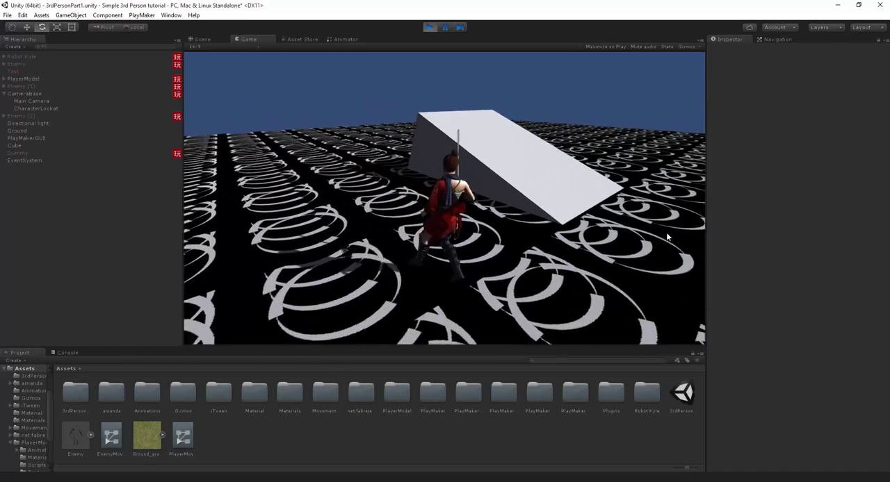
pyautogui.press('w')
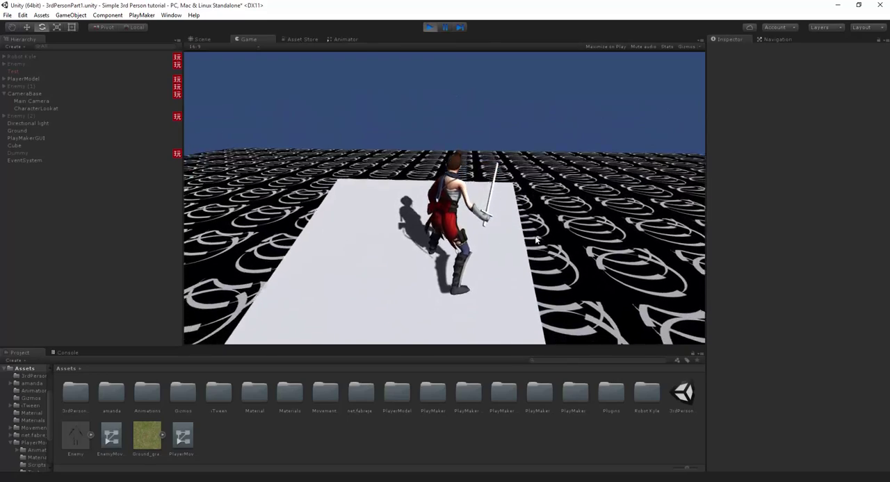
pyautogui.press('w')
pyautogui.press('a')
pyautogui.press('s')
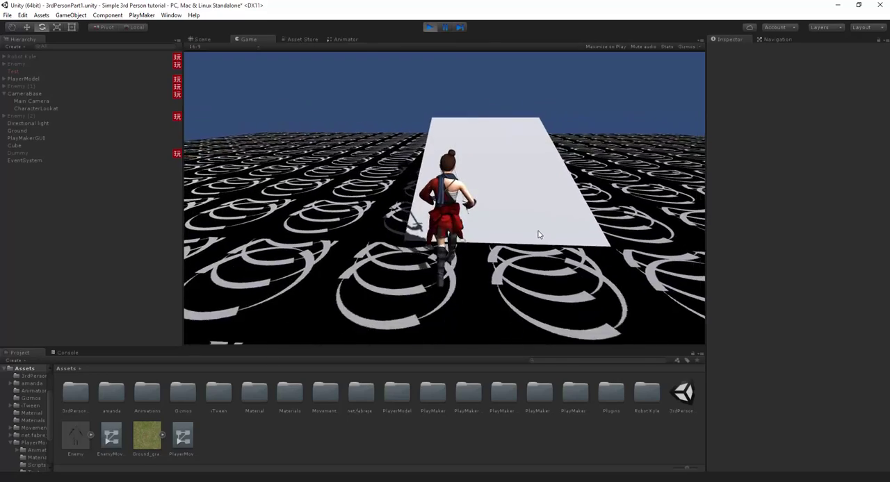
pyautogui.click(538, 229)
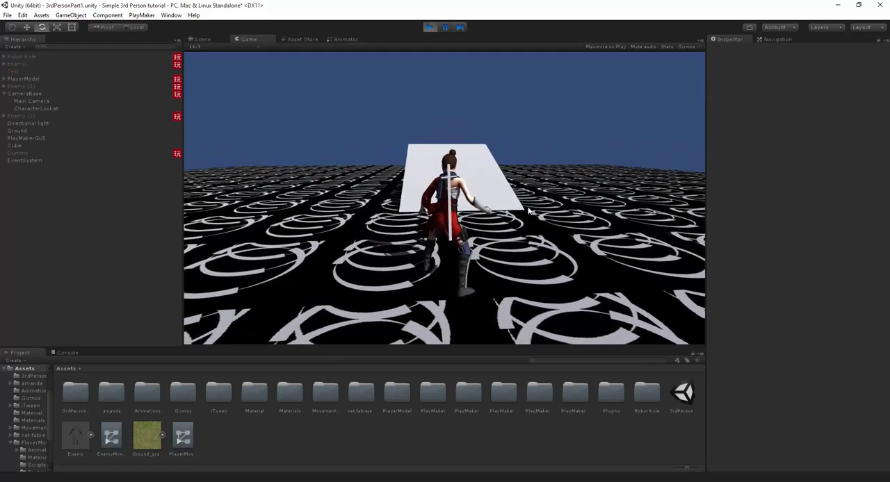
# - Dock the Game view beside the Scene view so both are shown side by side
pyautogui.click(202, 39)
pyautogui.moveTo(247, 39); pyautogui.dragTo(654, 201)
pyautogui.moveTo(533, 239); pyautogui.dragTo(438, 253)
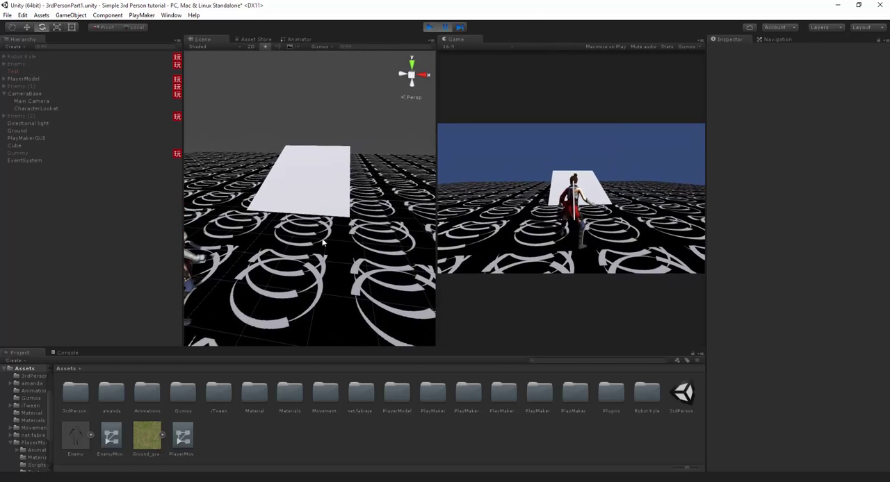
# - Move the Main Camera close behind the character's shoulder, at about X 0.446, Y 0.921, Z -1.706
pyautogui.moveTo(322, 242); pyautogui.dragTo(362, 233, button='middle')
pyautogui.scroll(-3, 362, 234)
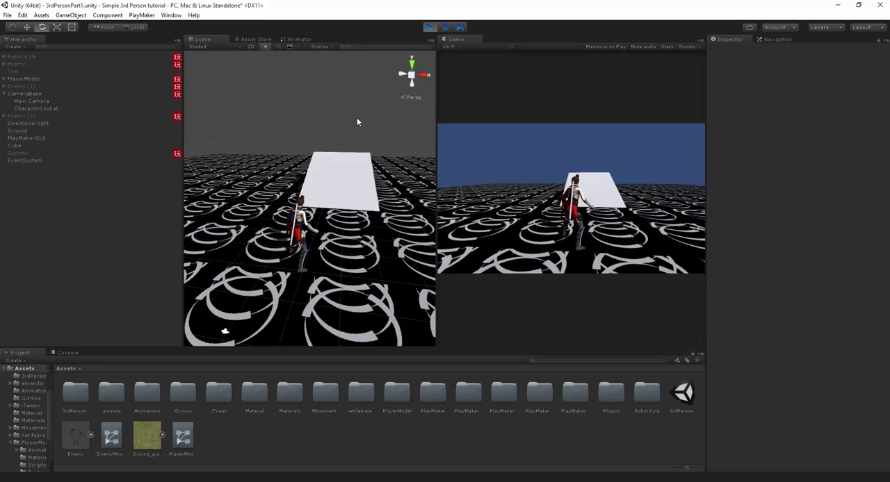
pyautogui.moveTo(357, 119)
pyautogui.mouseDown(button='right')
pyautogui.moveTo(367, 110)
pyautogui.moveTo(355, 123)
pyautogui.mouseUp(button='right')
pyautogui.press('s')
pyautogui.press('w')
pyautogui.click(43, 102)
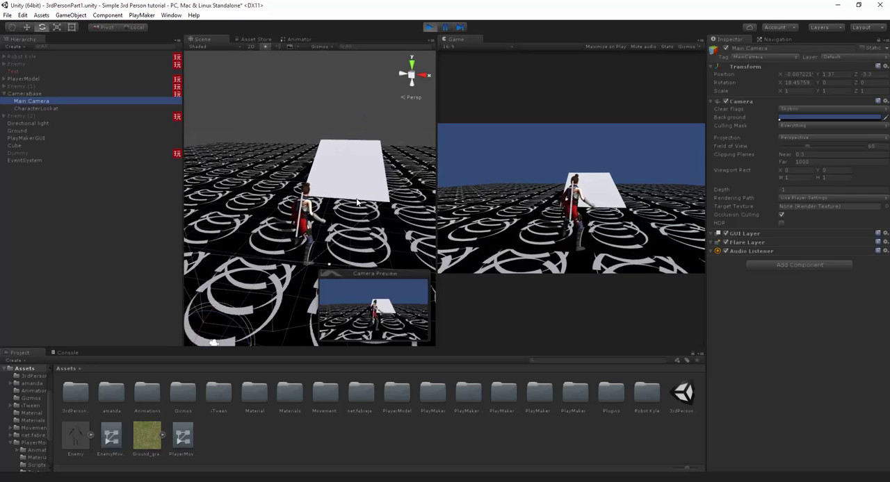
pyautogui.scroll(-2, 347, 187)
pyautogui.press('s')
pyautogui.moveTo(361, 189); pyautogui.dragTo(261, 202, button='right')
pyautogui.press('d')
pyautogui.moveTo(261, 203); pyautogui.dragTo(359, 211)
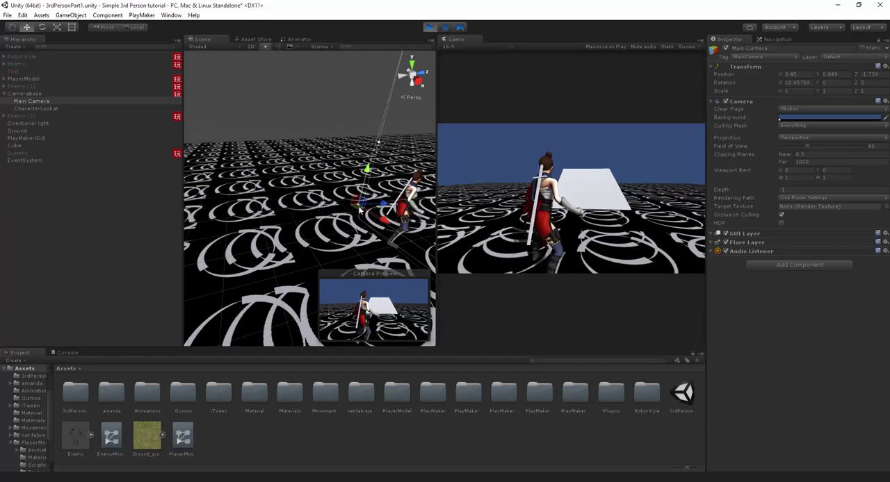
pyautogui.moveTo(369, 173); pyautogui.dragTo(371, 172)
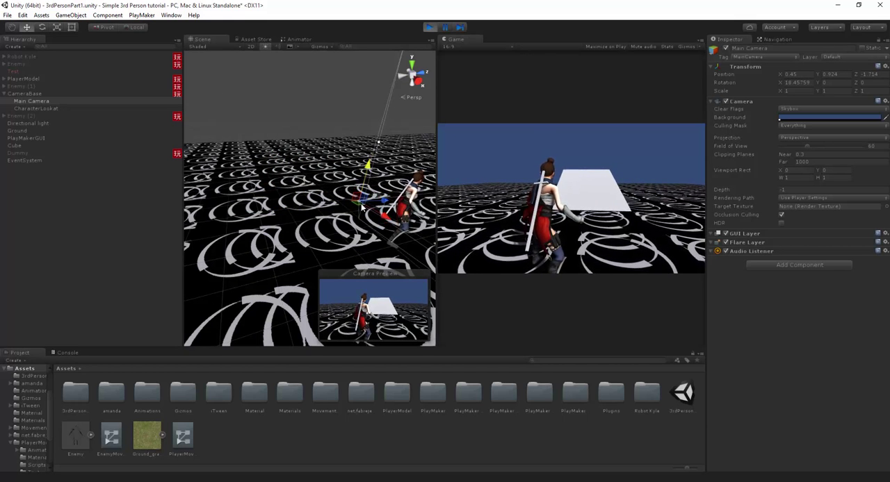
pyautogui.moveTo(361, 206); pyautogui.dragTo(456, 212)
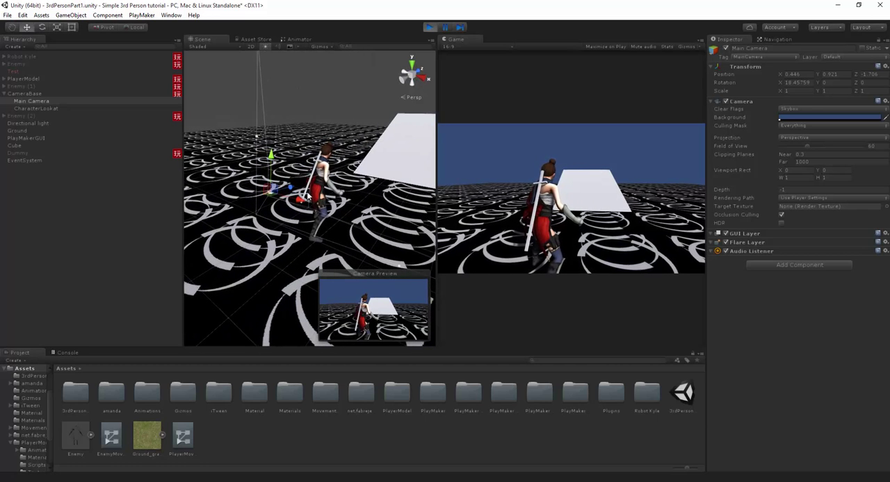
pyautogui.rightClick(39, 101)
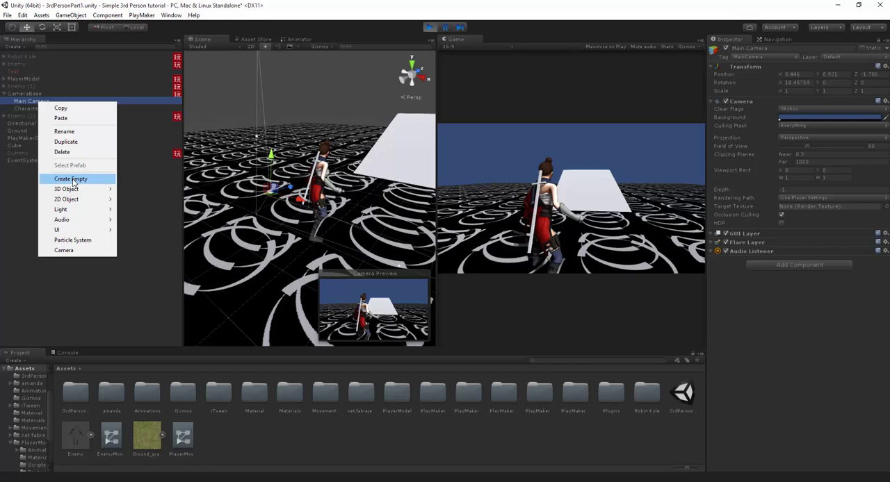
pyautogui.click(73, 179)
pyautogui.moveTo(39, 109); pyautogui.dragTo(29, 98)
pyautogui.rightClick(33, 116)
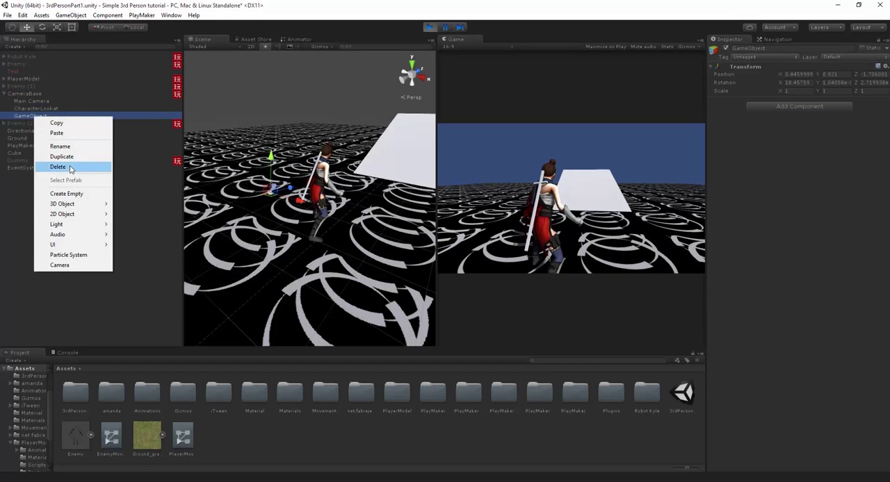
pyautogui.click(55, 168)
# - Copy the Main Camera's Transform component and stop play mode
pyautogui.click(34, 102)
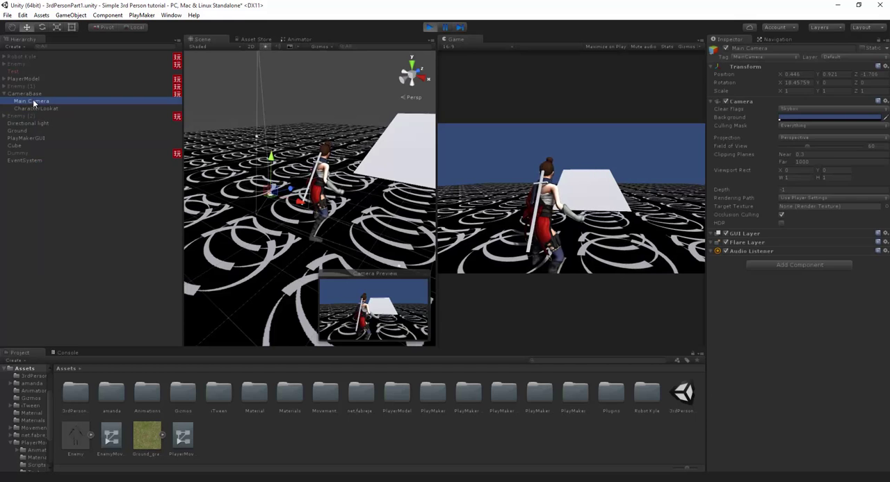
pyautogui.rightClick(737, 67)
pyautogui.click(780, 110)
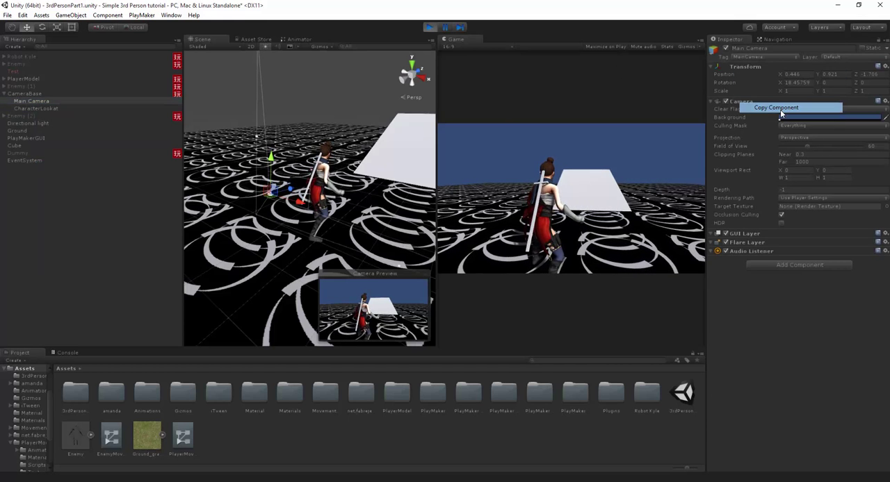
pyautogui.click(429, 27)
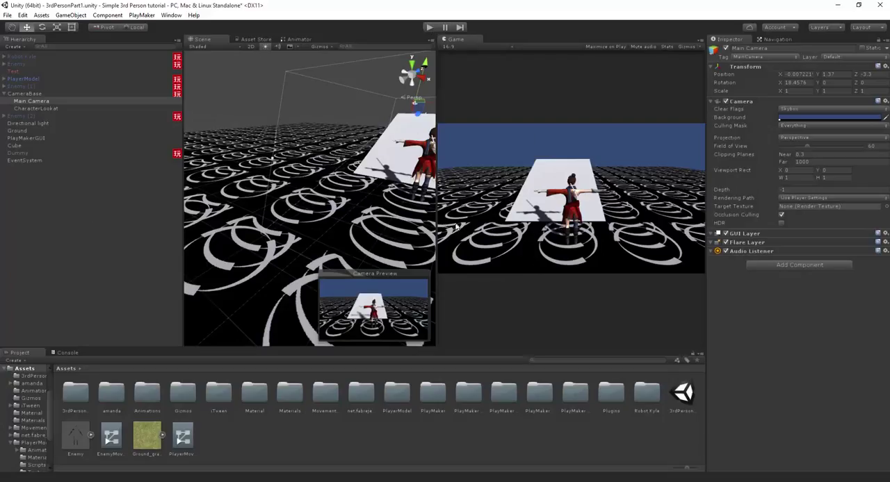
# - Create an empty child object under CameraBase and name it NoWeapon_POS
pyautogui.click(24, 93)
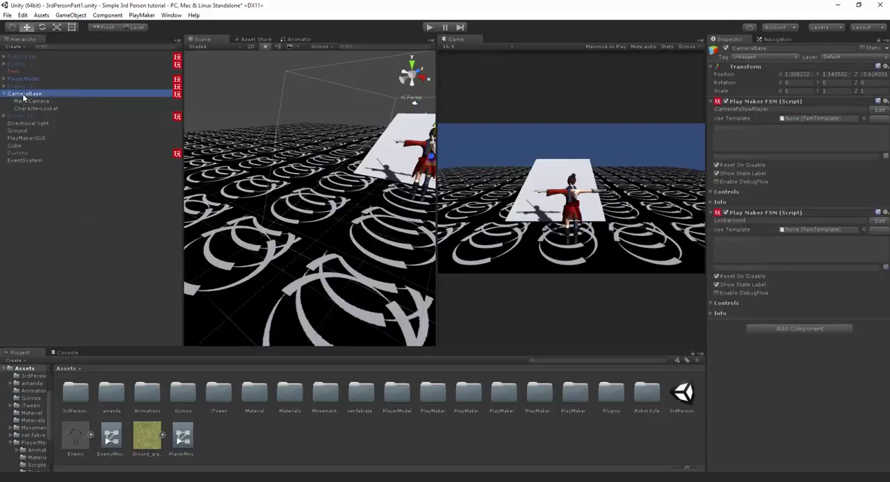
pyautogui.rightClick(27, 93)
pyautogui.click(63, 174)
pyautogui.press('F2')
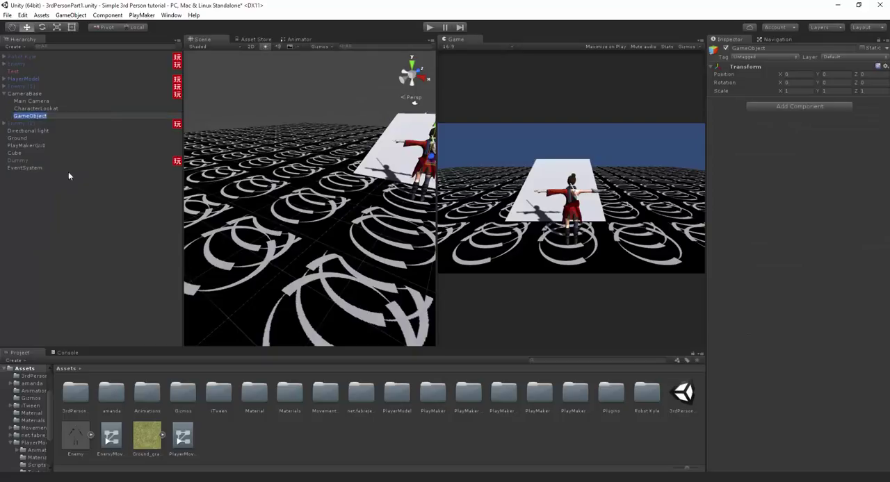
pyautogui.write('Idle')
pyautogui.write('_Po')
pyautogui.write('s')
pyautogui.press('BackSpace')
pyautogui.press('BackSpace')
pyautogui.press('BackSpace')
pyautogui.press('BackSpace')
pyautogui.press('BackSpace')
pyautogui.press('BackSpace')
pyautogui.press('BackSpace')
pyautogui.press('BackSpace')
pyautogui.write('NoWeapon_POS')
pyautogui.press('Return')
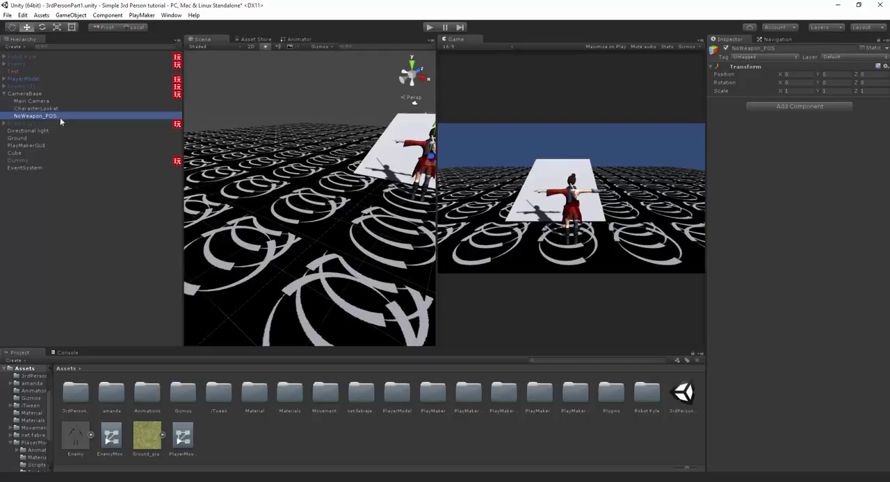
# - Paste the copied Transform values onto NoWeapon_POS, giving position 0.446, 0.921, -1.706 and X rotation 18.4576
pyautogui.moveTo(392, 149); pyautogui.dragTo(332, 166, button='middle')
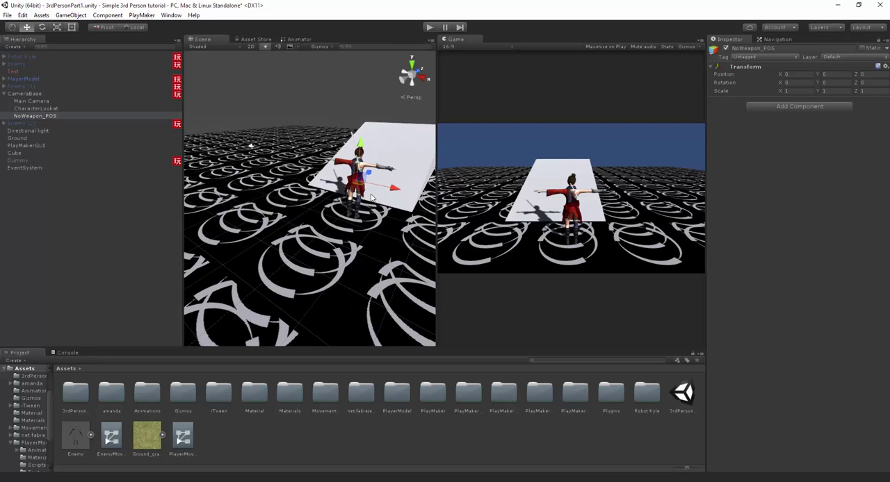
pyautogui.rightClick(743, 67)
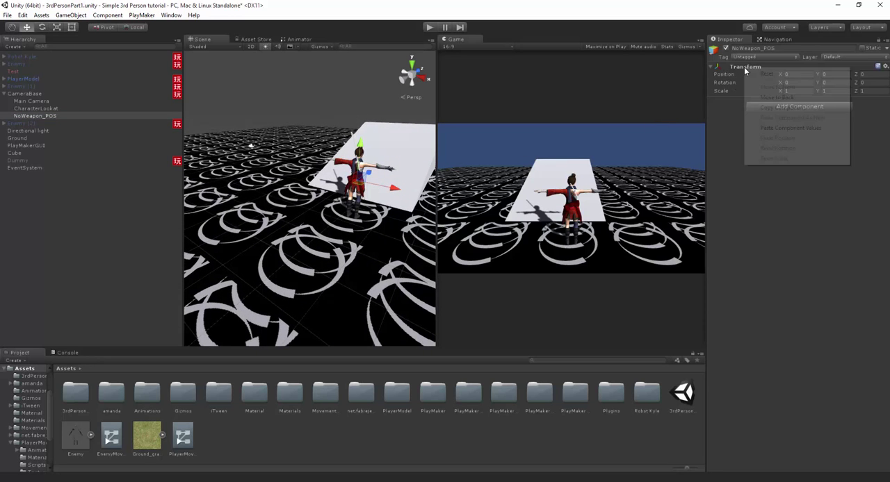
pyautogui.click(780, 127)
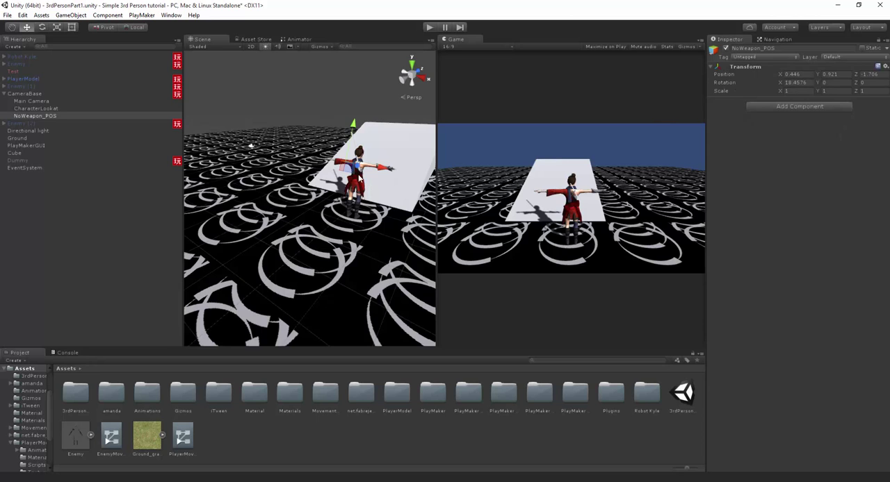
pyautogui.moveTo(359, 178)
pyautogui.mouseDown(button='middle')
pyautogui.moveTo(321, 186)
pyautogui.moveTo(372, 184)
pyautogui.mouseUp(button='middle')
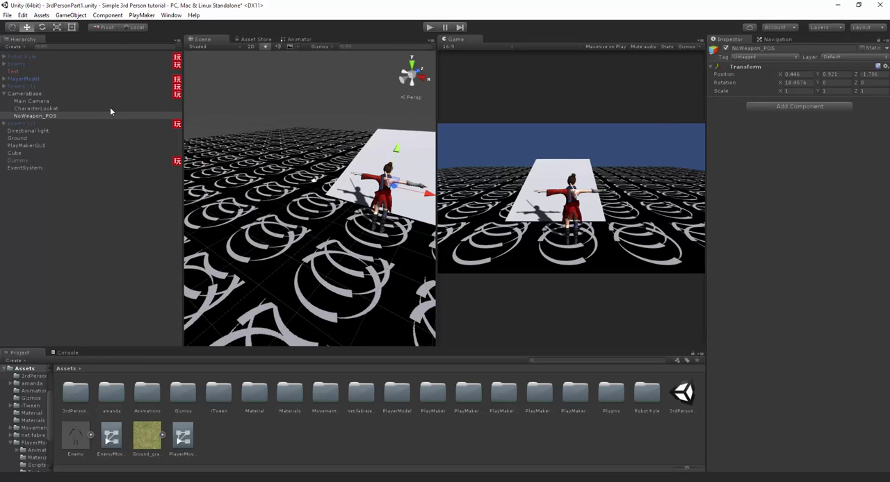
# - Add another PlayMakerFSM component to CameraBase and name it Camera_Pos_Management
pyautogui.click(28, 94)
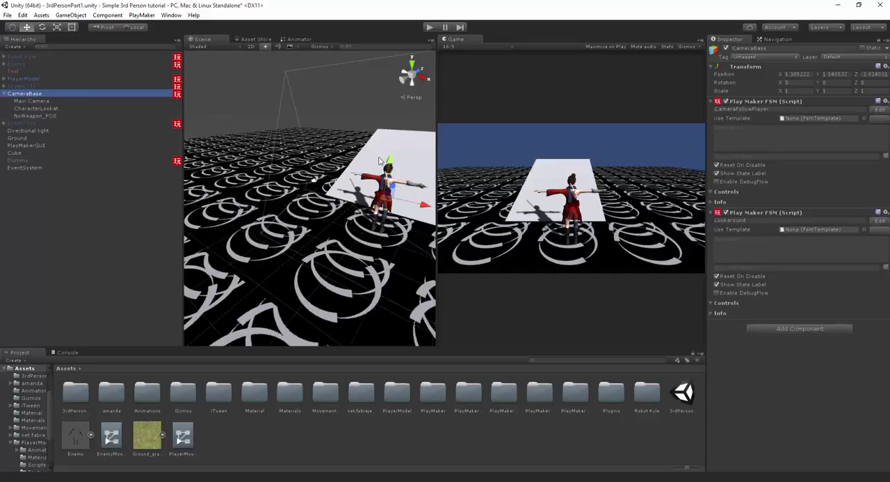
pyautogui.click(815, 329)
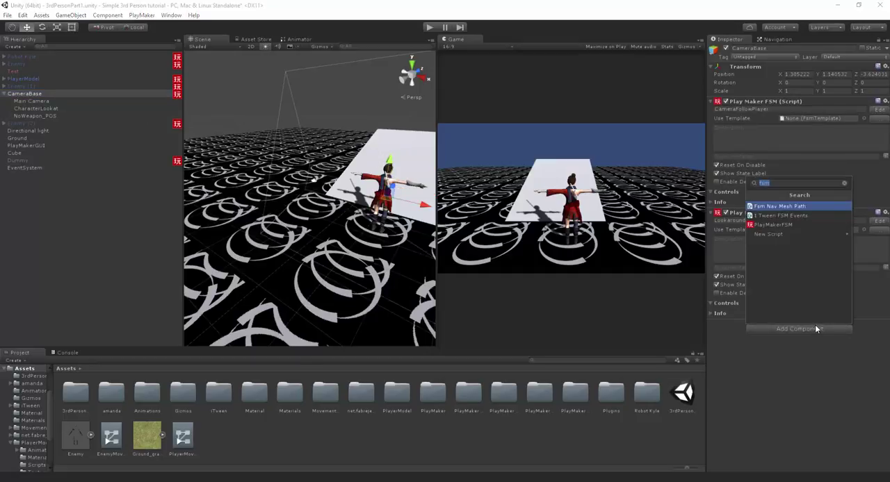
pyautogui.press('Down')
pyautogui.press('Down')
pyautogui.press('Return')
pyautogui.click(785, 331)
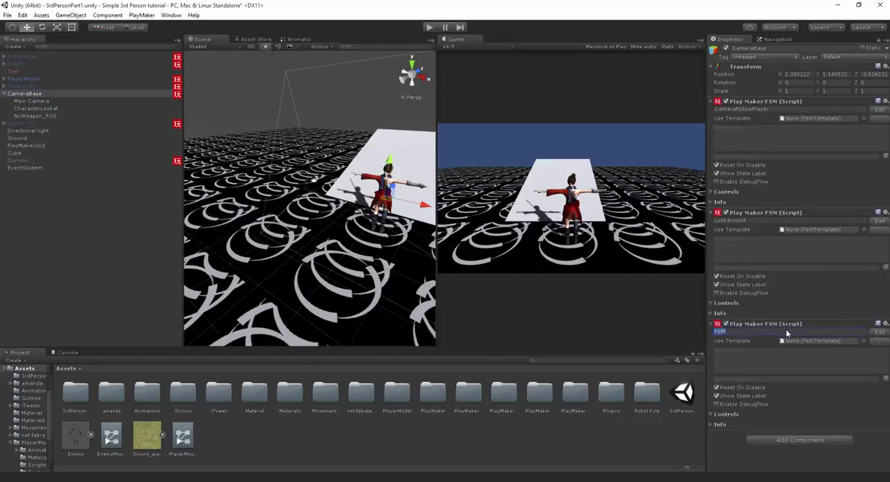
pyautogui.write('Camera_Pos_Management')
# - Open the Camera_Pos_Management FSM for editing and move its start state toward the middle of the graph
pyautogui.moveTo(388, 196); pyautogui.dragTo(373, 202, button='middle')
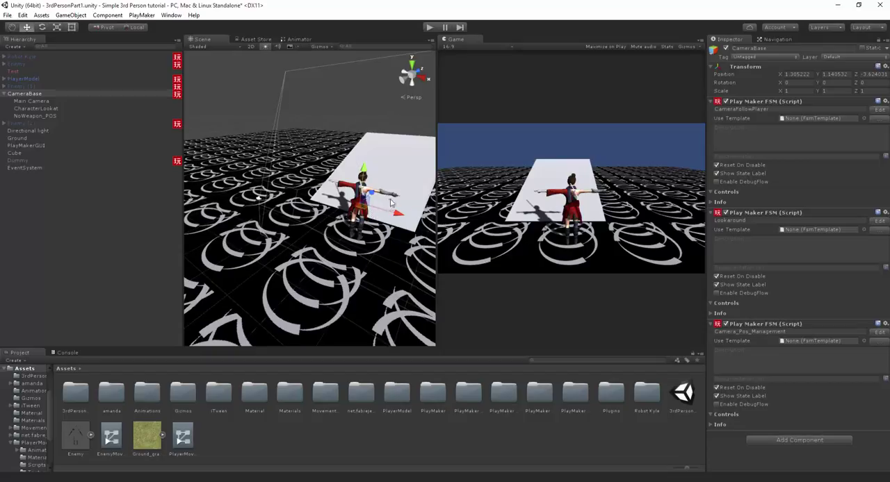
pyautogui.click(757, 212)
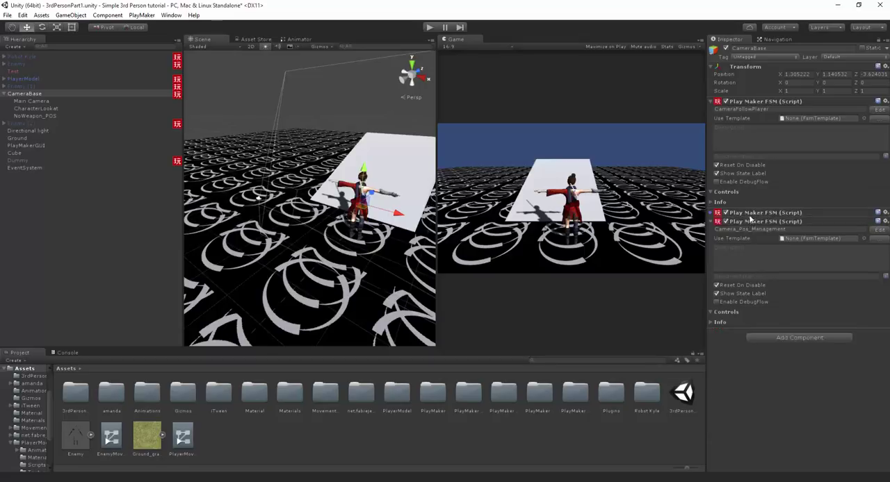
pyautogui.click(749, 214)
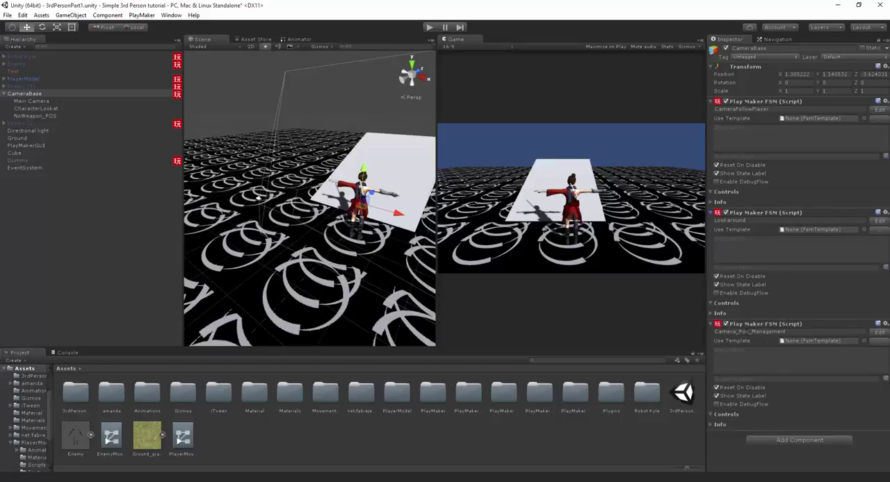
pyautogui.click(879, 332)
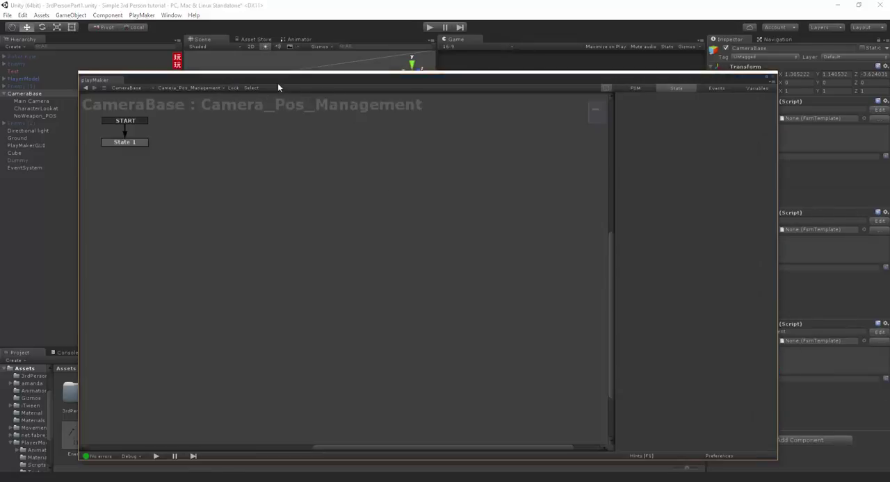
pyautogui.moveTo(171, 145); pyautogui.dragTo(340, 217)
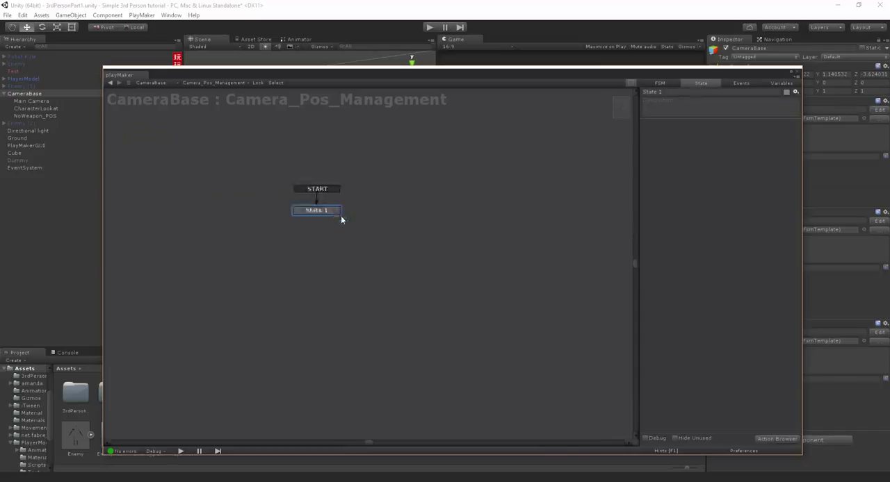
# - Rename the start state as CameraIdle and reposition it toward the middle of the graph
pyautogui.click(676, 94)
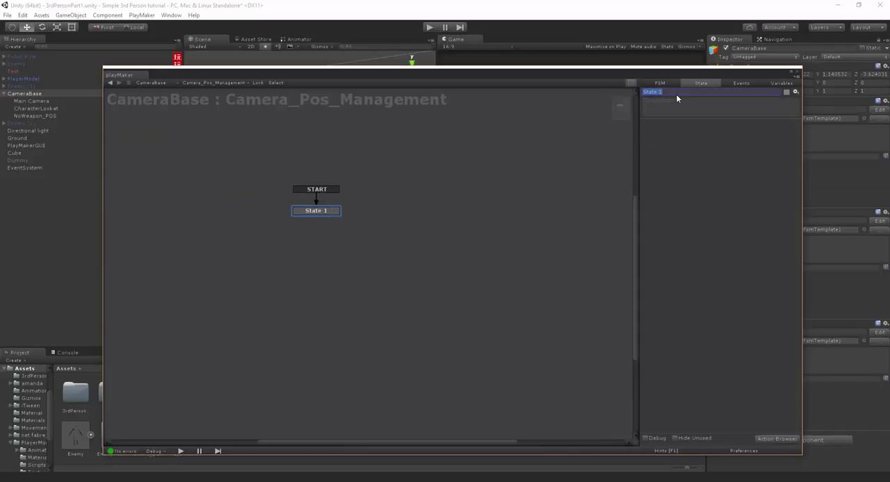
pyautogui.write('CameraIdle')
pyautogui.moveTo(384, 76)
pyautogui.mouseDown()
pyautogui.moveTo(417, 79)
pyautogui.moveTo(367, 71)
pyautogui.mouseUp()
pyautogui.moveTo(314, 206); pyautogui.dragTo(345, 239)
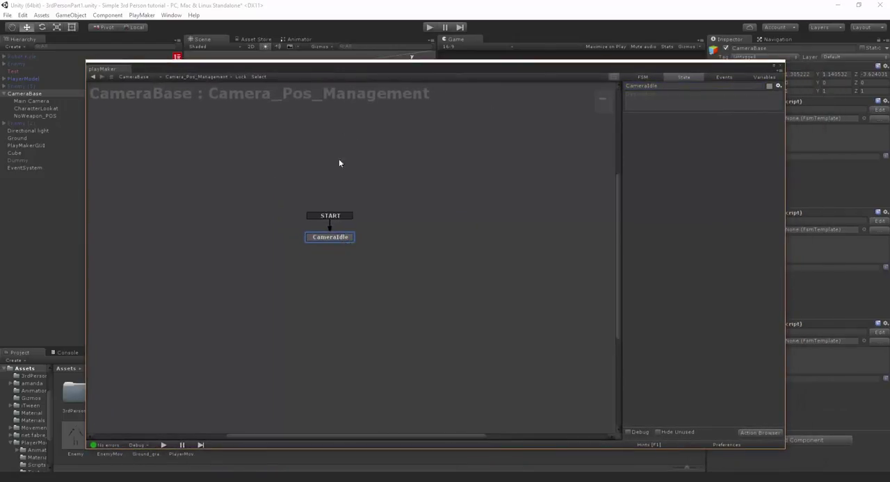
pyautogui.moveTo(363, 72); pyautogui.dragTo(354, 69)
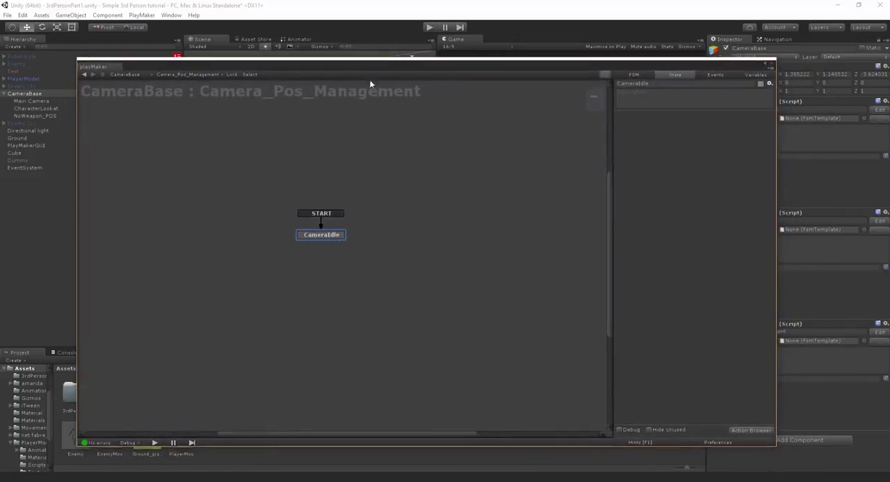
# - Open the action browser for CameraIdle and look up the Set Position action
pyautogui.click(739, 429)
pyautogui.press('BackSpace')
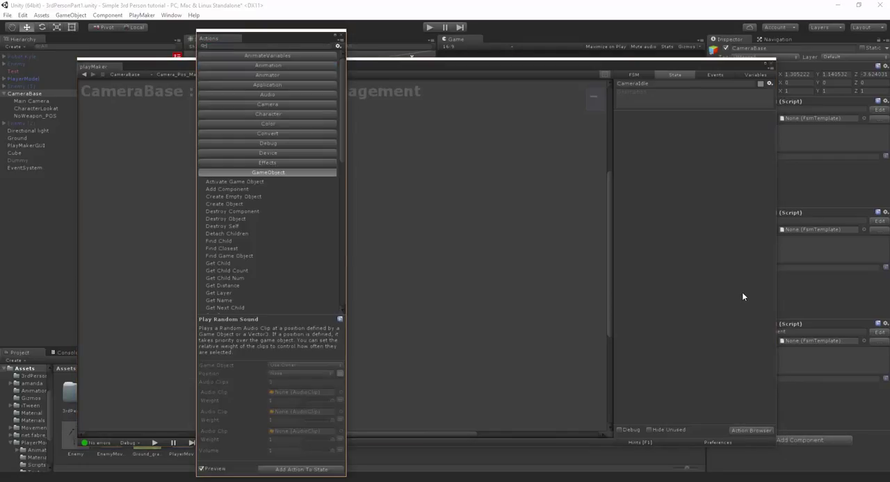
pyautogui.write('s')
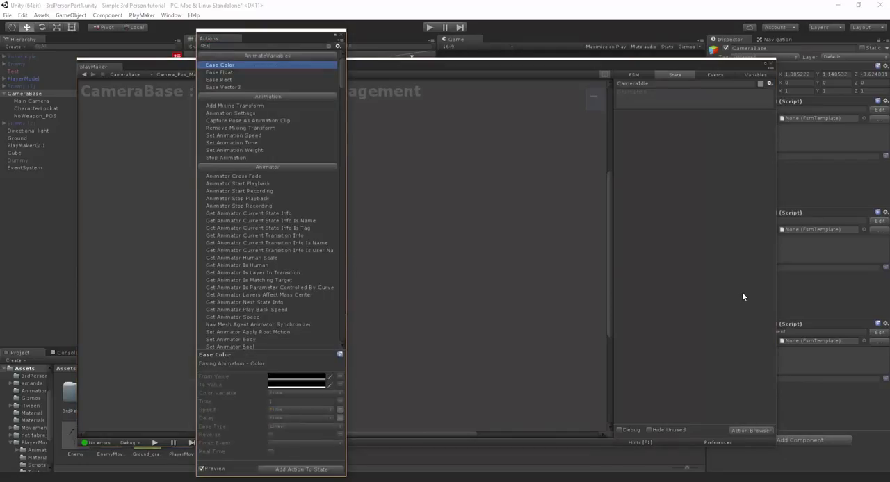
pyautogui.write('et pos')
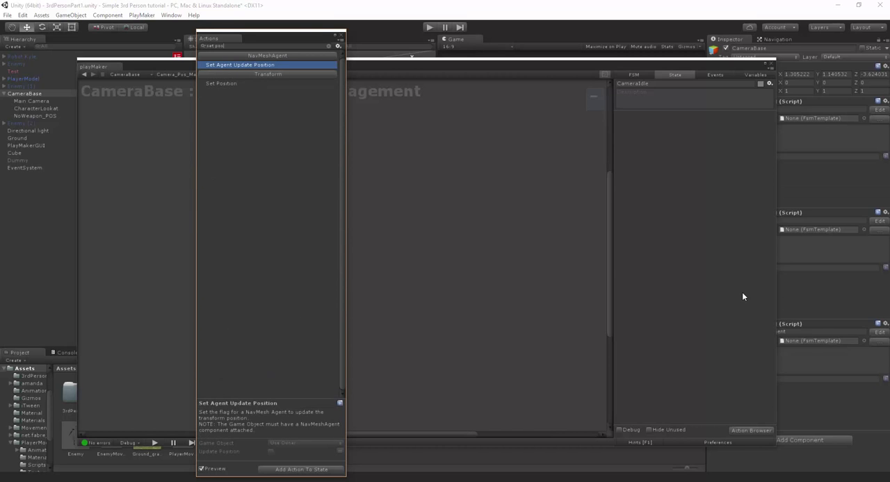
pyautogui.press('Down')
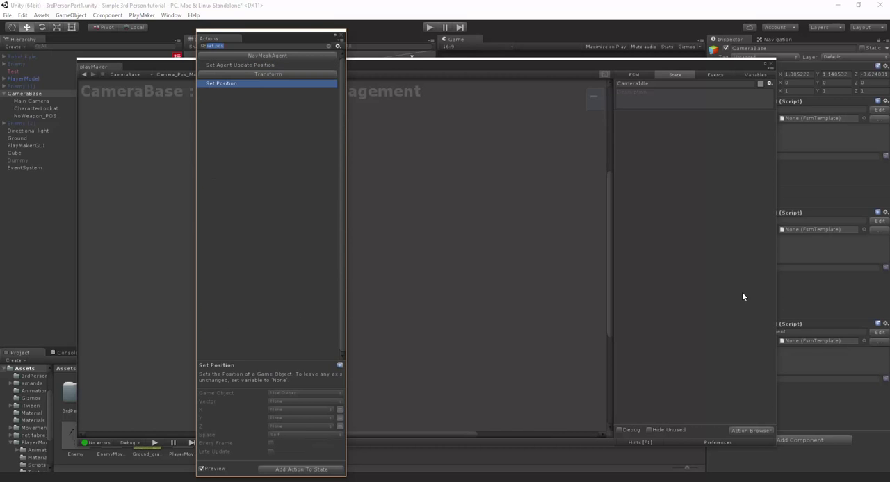
# - Find the iTween actions and add I Tween Move To to the CameraIdle state
pyautogui.press('BackSpace')
pyautogui.press('BackSpace')
pyautogui.press('BackSpace')
pyautogui.press('BackSpace')
pyautogui.press('BackSpace')
pyautogui.press('BackSpace')
pyautogui.press('BackSpace')
pyautogui.write('itween')
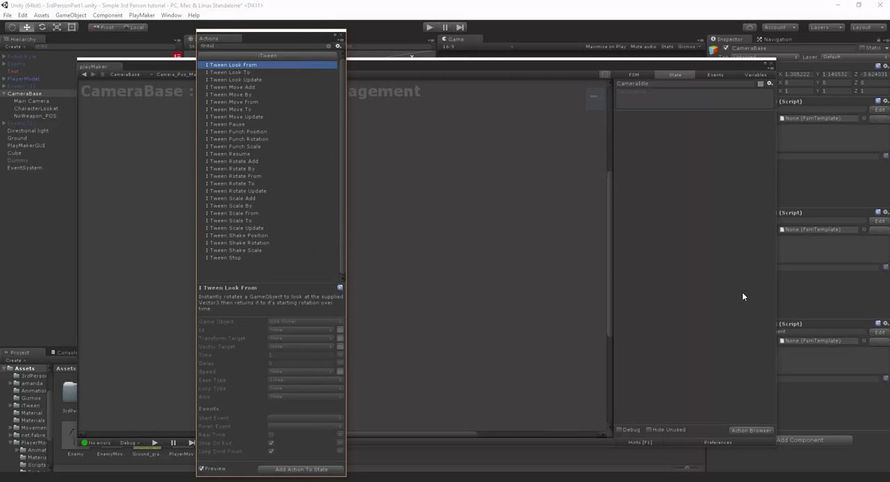
pyautogui.doubleClick(254, 110)
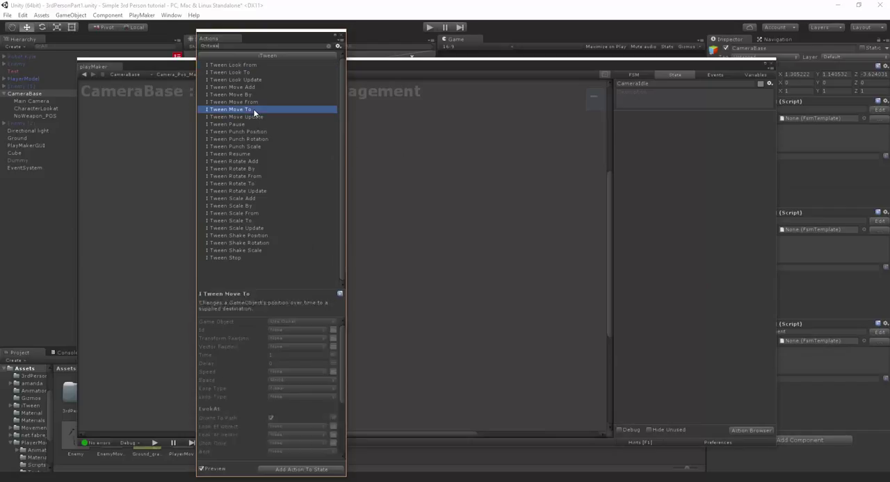
pyautogui.click(339, 36)
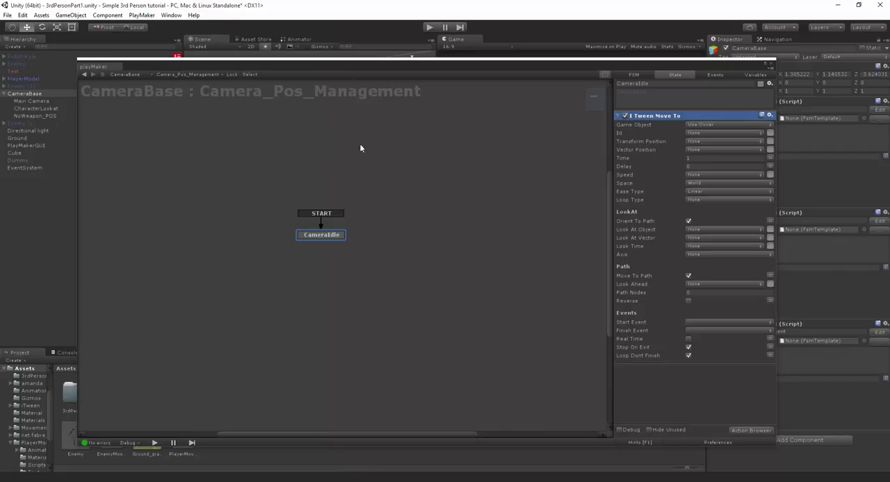
# - Set the move action's Game Object to the specified Main Camera and its Transform Position to NoWeapon_POS
pyautogui.moveTo(417, 66); pyautogui.dragTo(437, 155)
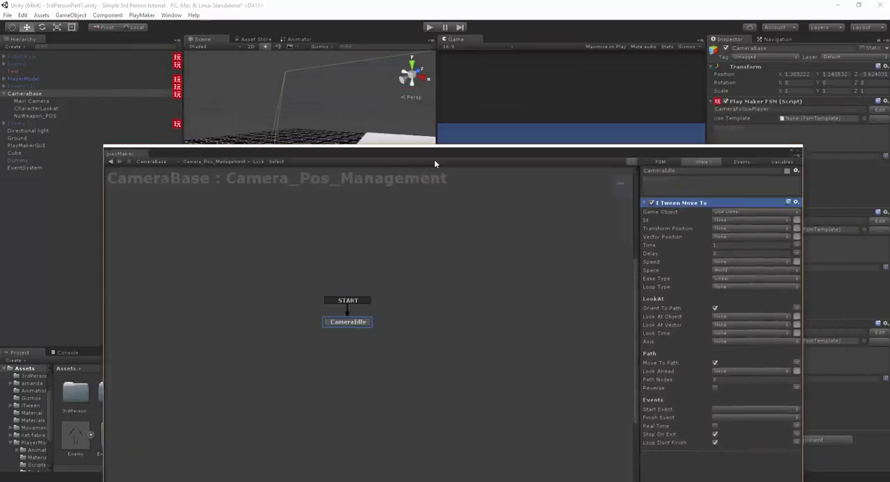
pyautogui.click(713, 219)
pyautogui.click(723, 235)
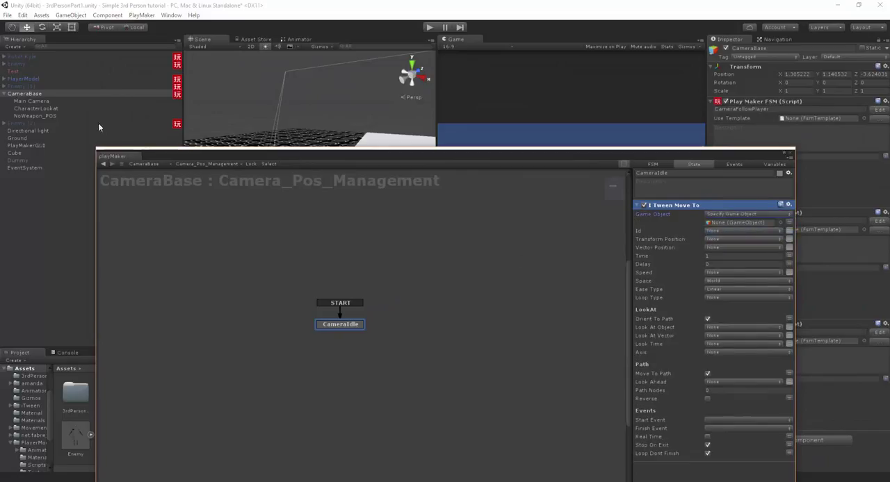
pyautogui.moveTo(30, 103); pyautogui.dragTo(733, 223)
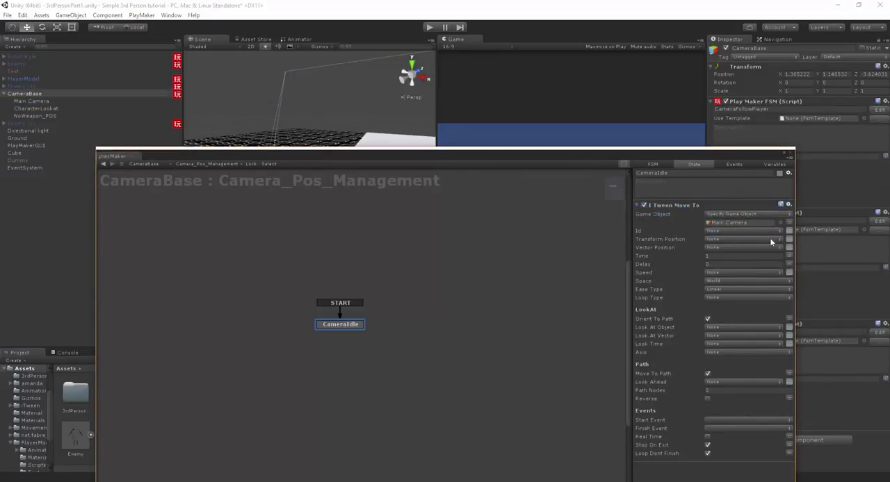
pyautogui.click(789, 240)
pyautogui.moveTo(44, 117); pyautogui.dragTo(716, 238)
# - Set the move action's Space to Self, turn off Orient To Path, and close the FSM editor
pyautogui.click(710, 257)
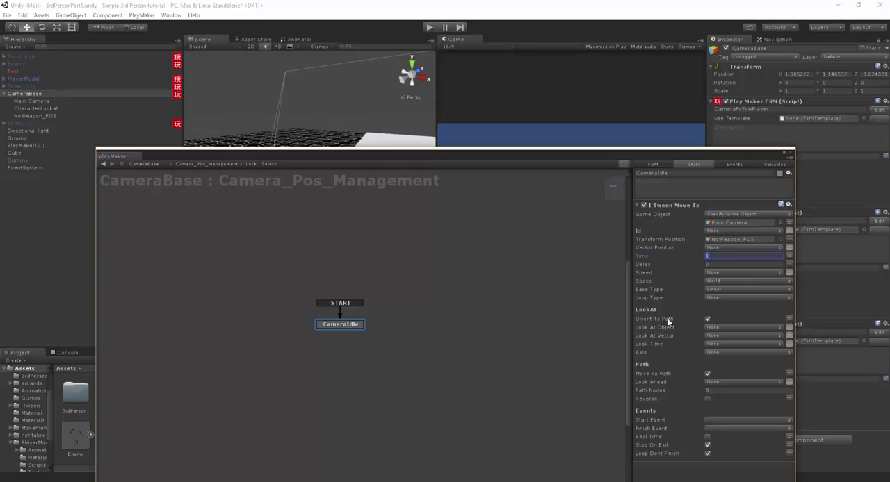
pyautogui.click(715, 281)
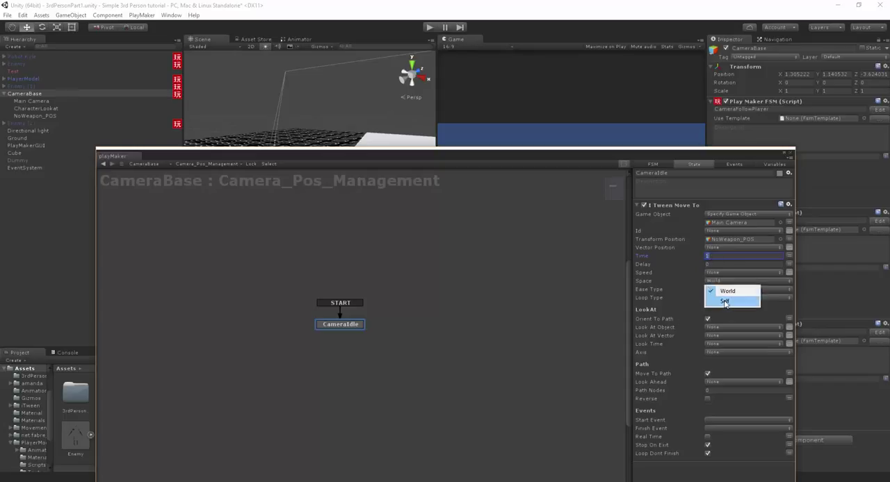
pyautogui.click(724, 301)
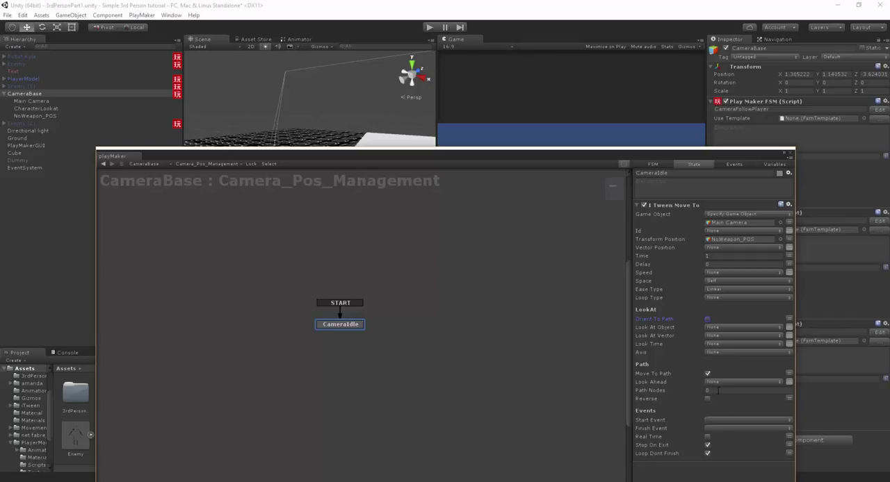
pyautogui.click(790, 153)
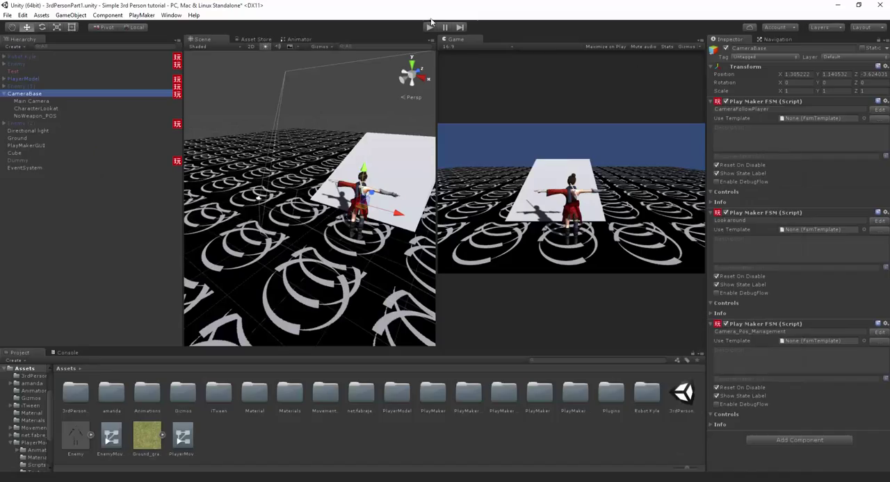
# - Play-test the scene with the character running sideways to check the camera move, and stop playback
pyautogui.click(429, 27)
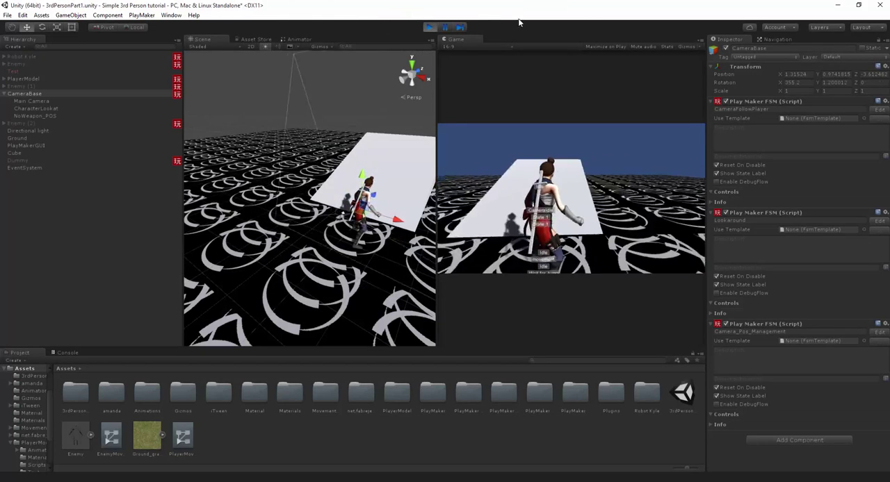
pyautogui.press('a')
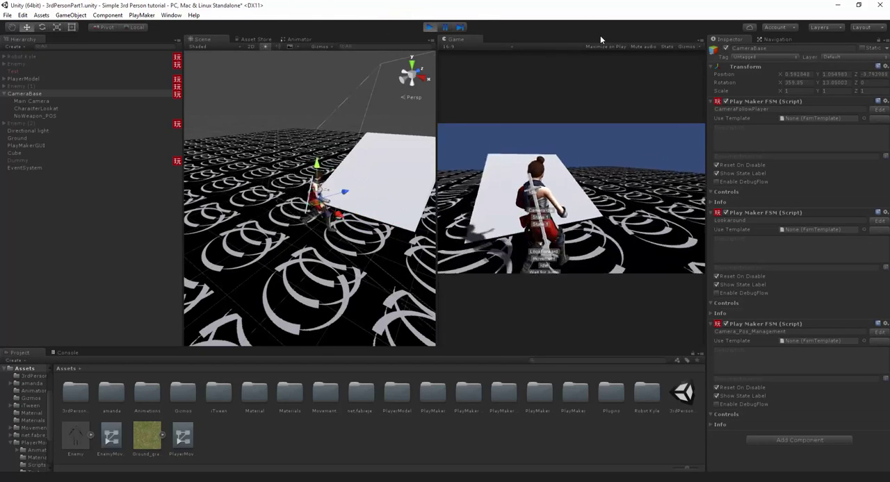
pyautogui.click(428, 27)
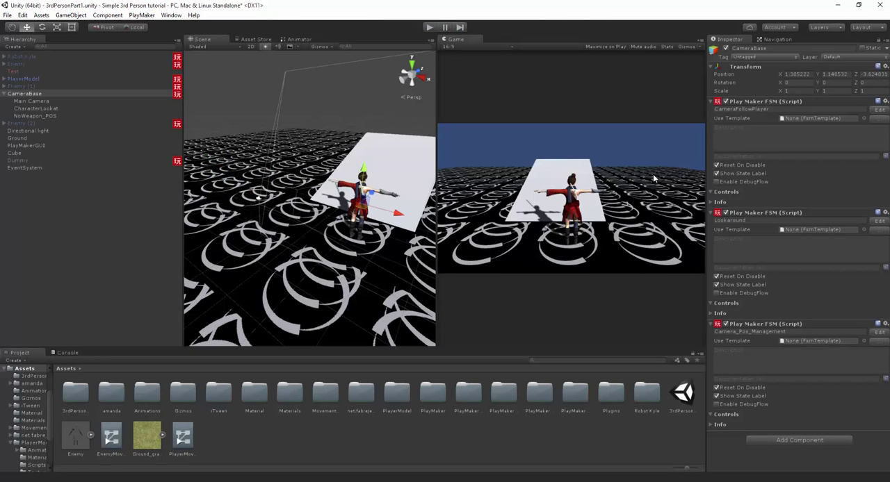
# - Turn off Show State Labels in Game View in the PlayMaker preferences and close the editor
pyautogui.click(878, 333)
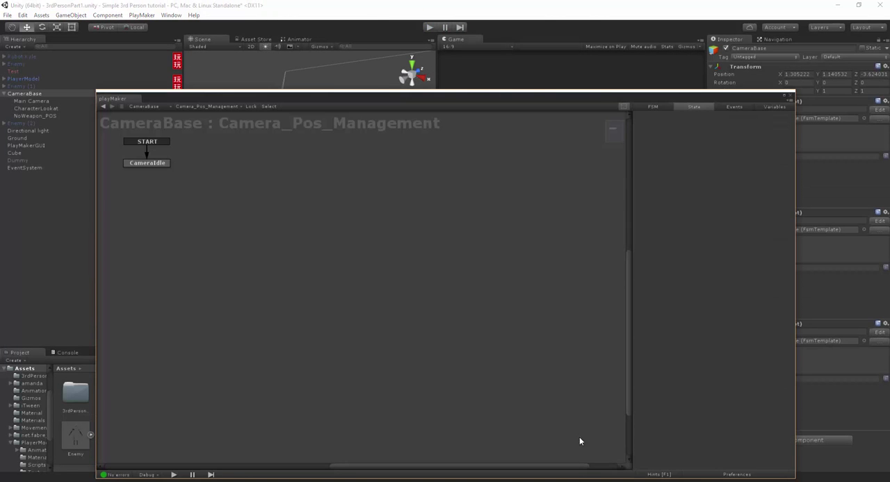
pyautogui.click(735, 475)
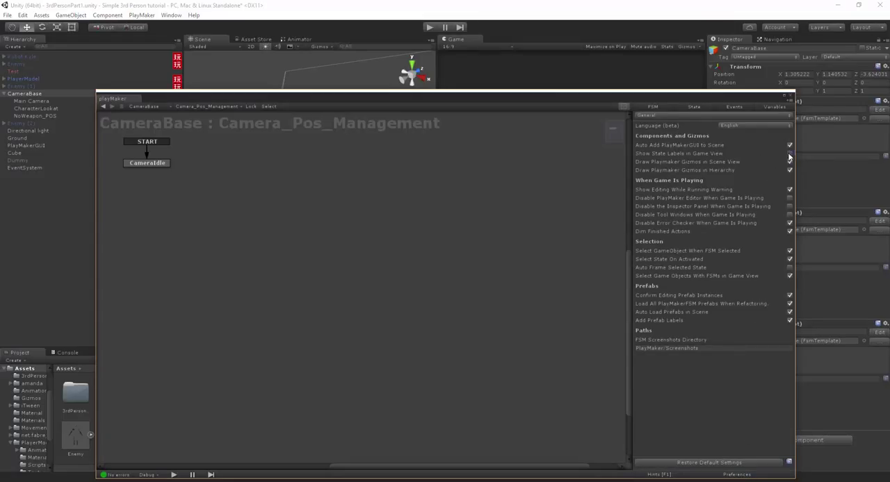
pyautogui.click(787, 95)
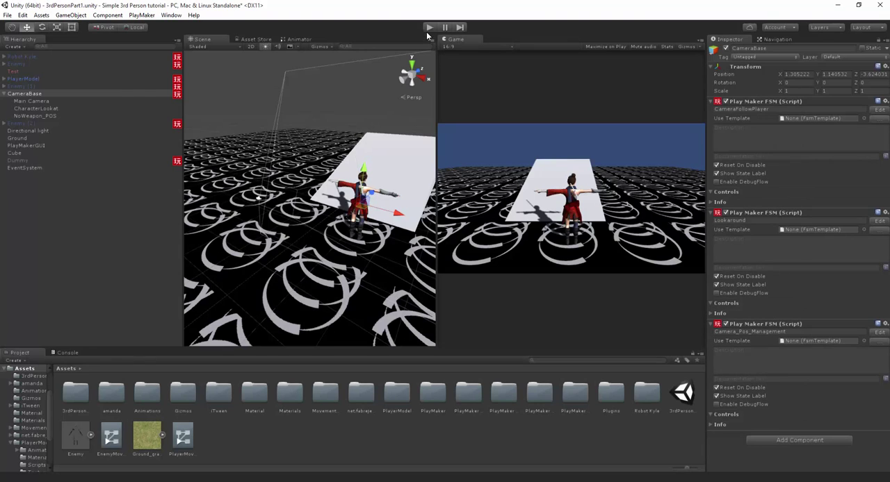
# - Play-test the camera in a wider Game view while running the character around and drawing the sword
pyautogui.click(429, 27)
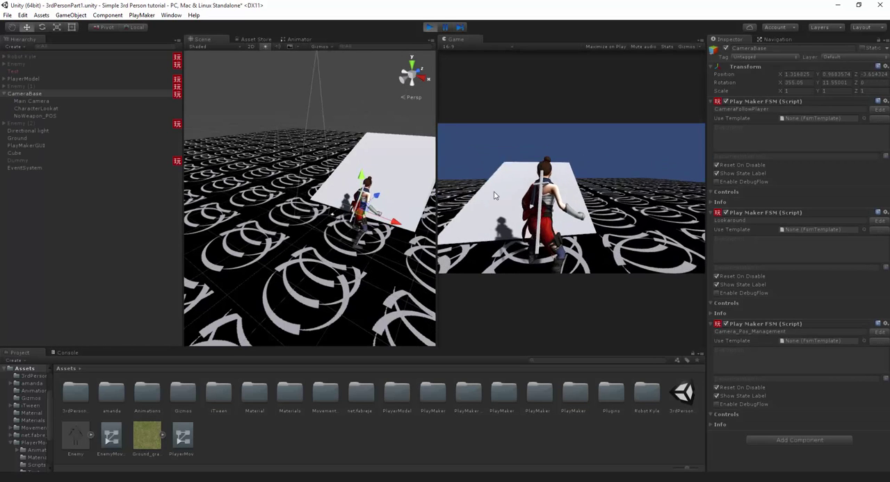
pyautogui.moveTo(439, 200); pyautogui.dragTo(396, 201)
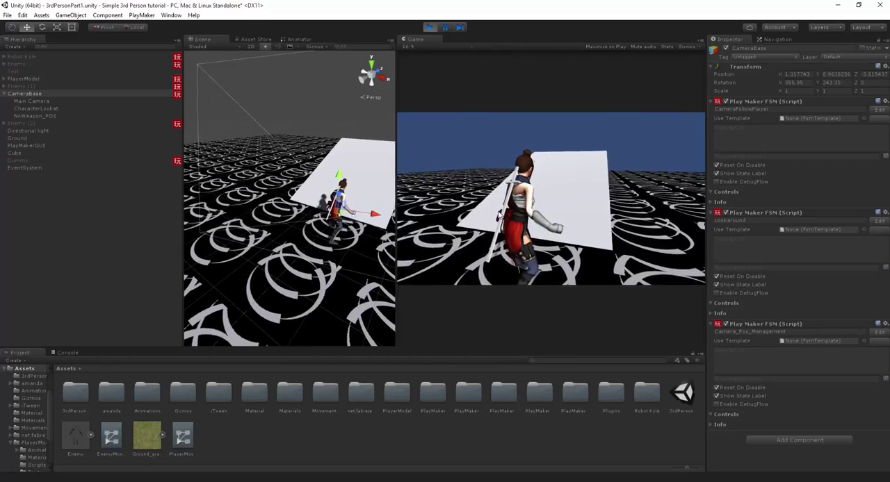
pyautogui.press('a')
pyautogui.press('s')
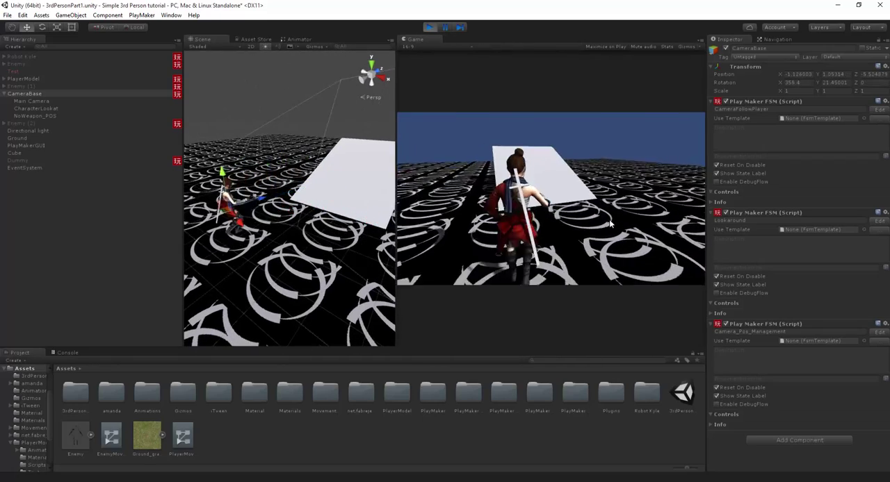
pyautogui.press('d')
pyautogui.press('w')
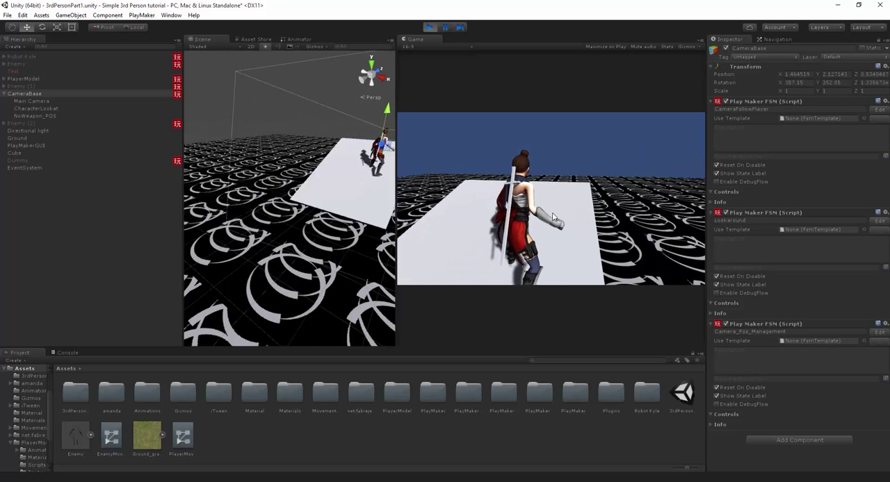
pyautogui.press('e')
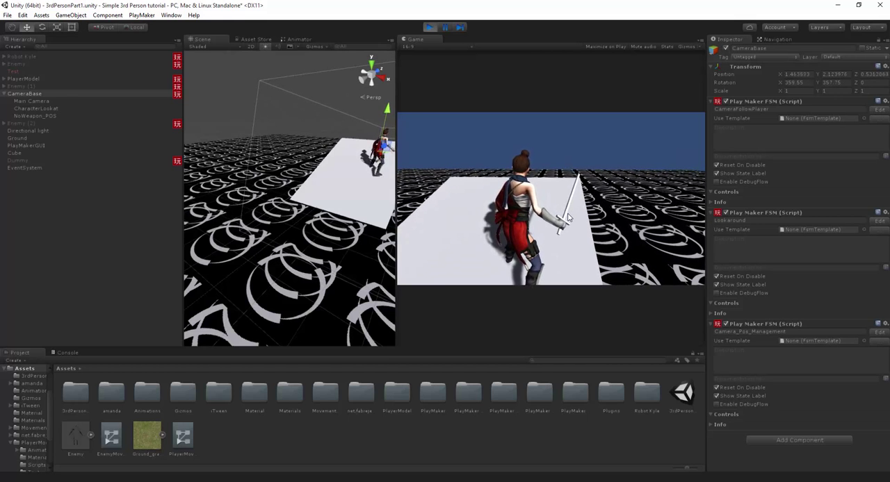
pyautogui.hotkey('ctrl', 'p')
# - During play, move Main Camera back to position 0.437, 1.316, -3.046, copy its Transform component, and stop playback
pyautogui.click(429, 27)
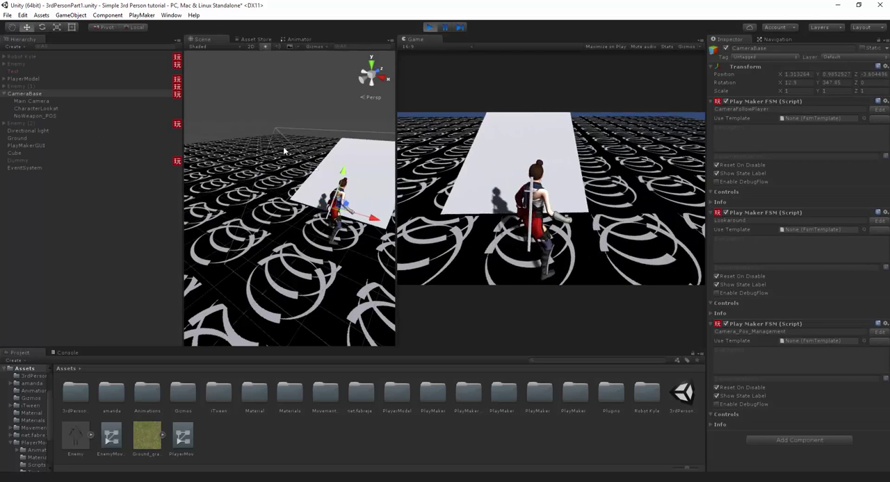
pyautogui.click(335, 92)
pyautogui.click(31, 101)
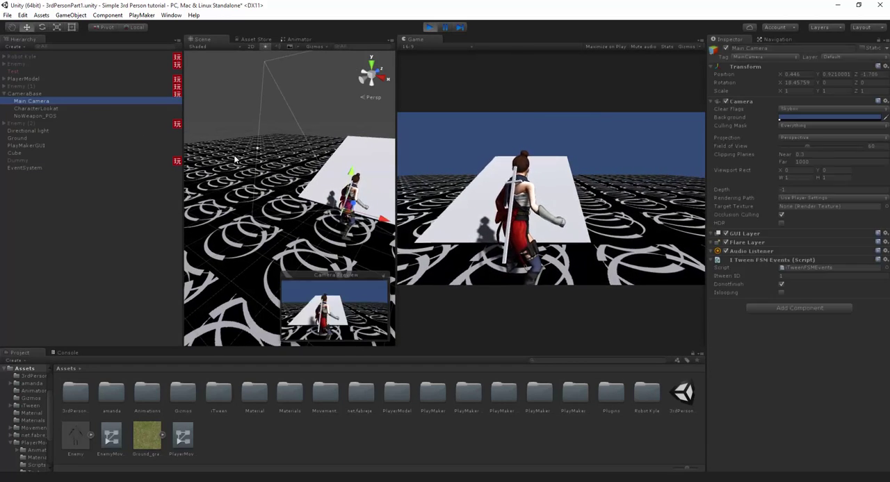
pyautogui.keyDown('alt'); pyautogui.moveTo(238, 192); pyautogui.dragTo(145, 185); pyautogui.keyUp('alt')
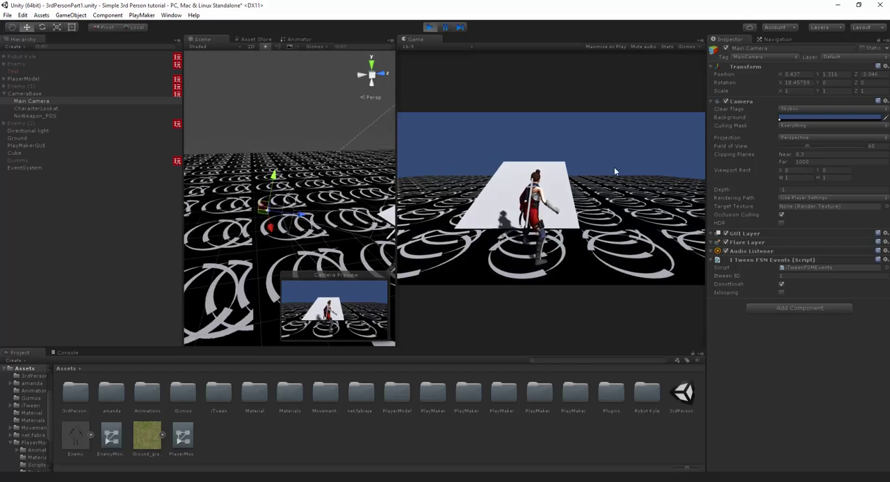
pyautogui.rightClick(752, 67)
pyautogui.click(784, 108)
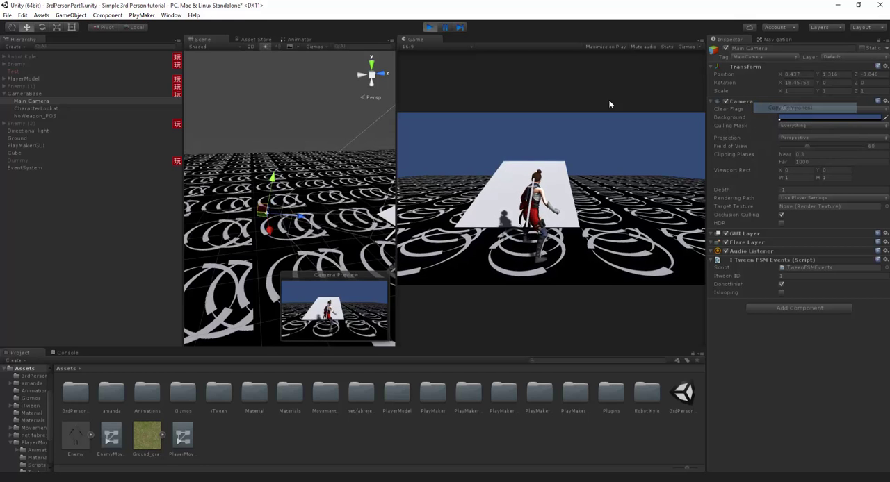
pyautogui.click(429, 27)
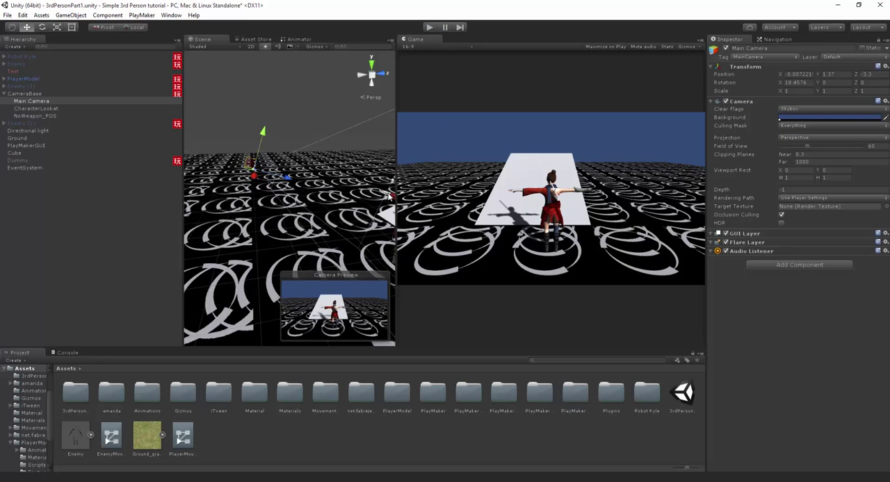
# - Widen the Scene view and add an empty child object named WeaponOut_POS under CameraBase
pyautogui.moveTo(390, 196); pyautogui.dragTo(476, 197)
pyautogui.keyDown('alt'); pyautogui.moveTo(444, 222); pyautogui.dragTo(309, 233); pyautogui.keyUp('alt')
pyautogui.click(28, 94)
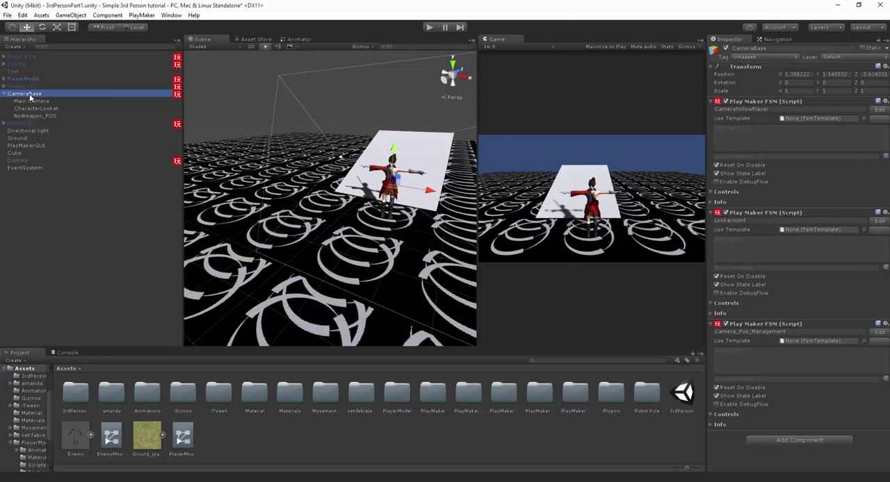
pyautogui.rightClick(30, 98)
pyautogui.click(75, 172)
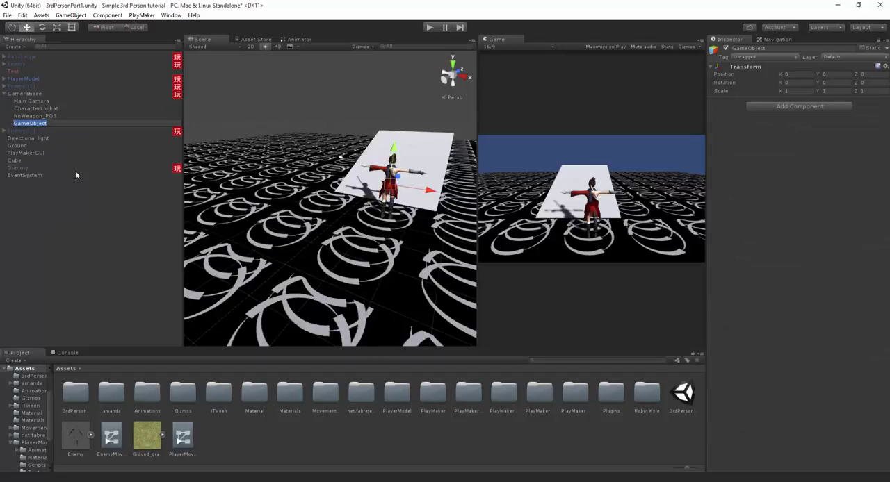
pyautogui.write('WeaponUI')
pyautogui.write('t_POS')
pyautogui.press('Return')
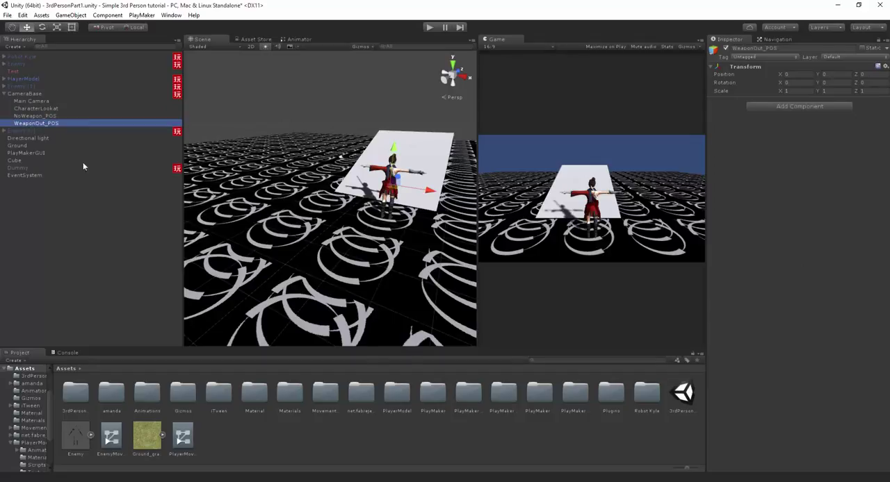
# - Paste the copied Transform values onto WeaponOut_POS and check its placement behind the character in the Scene view
pyautogui.rightClick(743, 66)
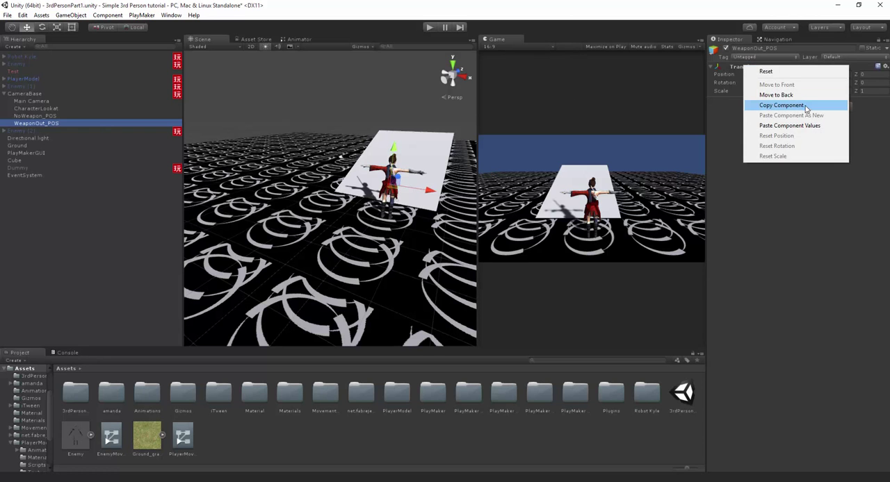
pyautogui.click(804, 124)
pyautogui.keyDown('alt'); pyautogui.moveTo(454, 179); pyautogui.dragTo(203, 192); pyautogui.keyUp('alt')
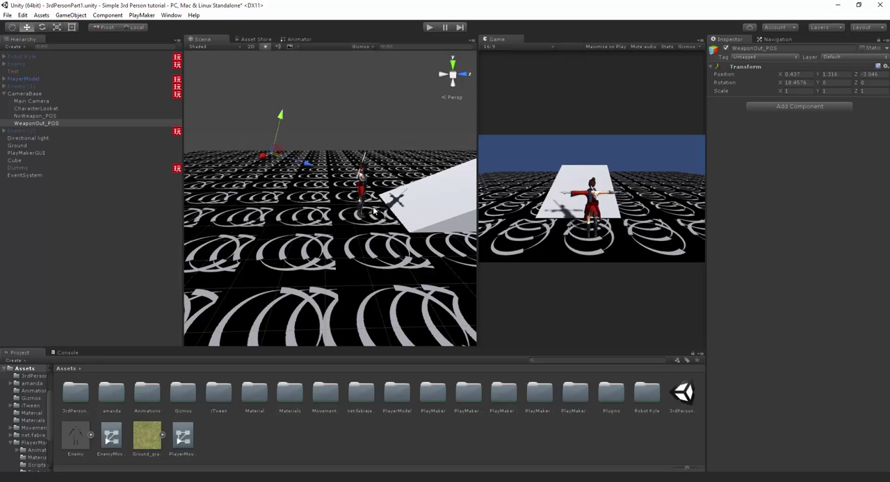
pyautogui.keyDown('alt'); pyautogui.moveTo(374, 210); pyautogui.dragTo(218, 155); pyautogui.keyUp('alt')
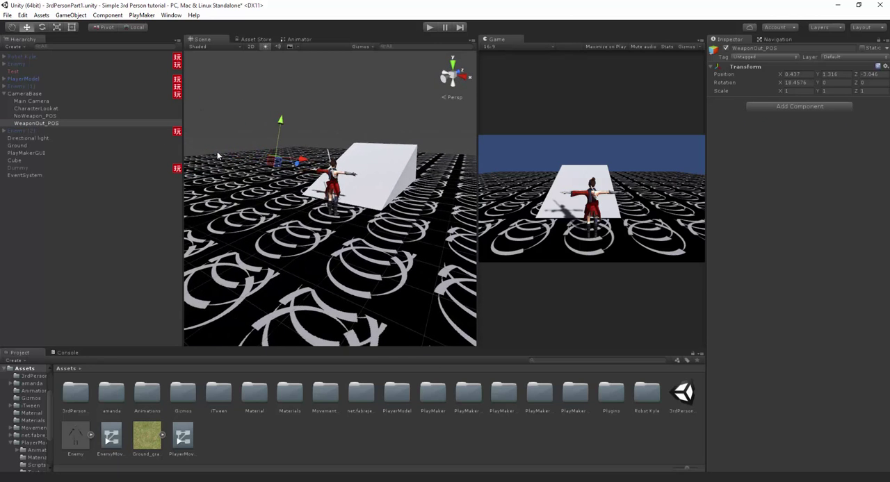
# - Open CameraBase's Camera_Pos_Management FSM and add a Bool variable named isAttacking
pyautogui.click(28, 93)
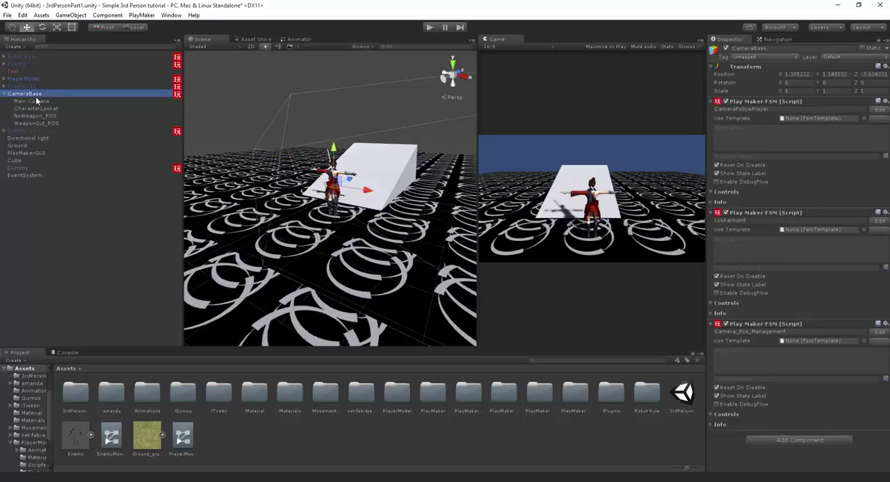
pyautogui.click(878, 332)
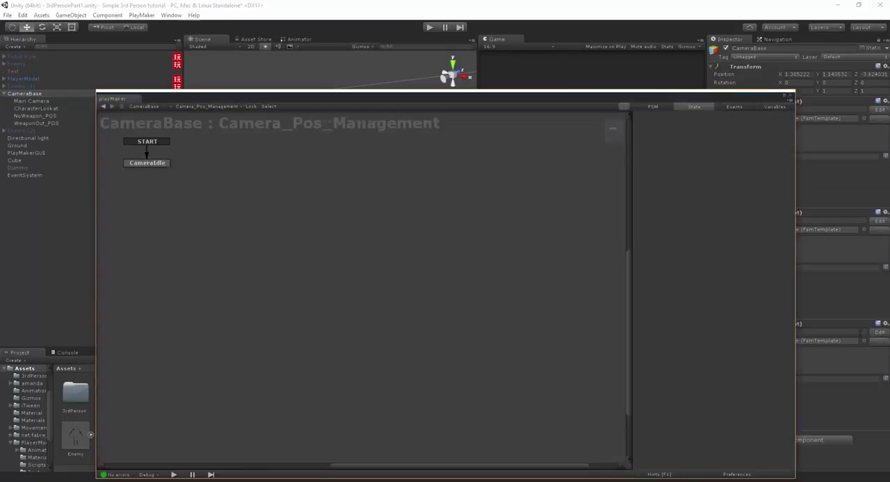
pyautogui.click(184, 194)
pyautogui.moveTo(341, 95); pyautogui.dragTo(334, 70)
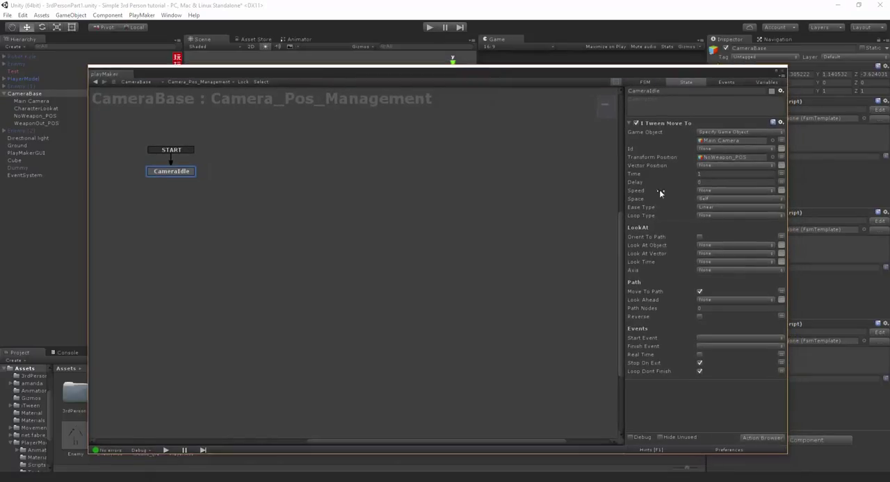
pyautogui.click(764, 82)
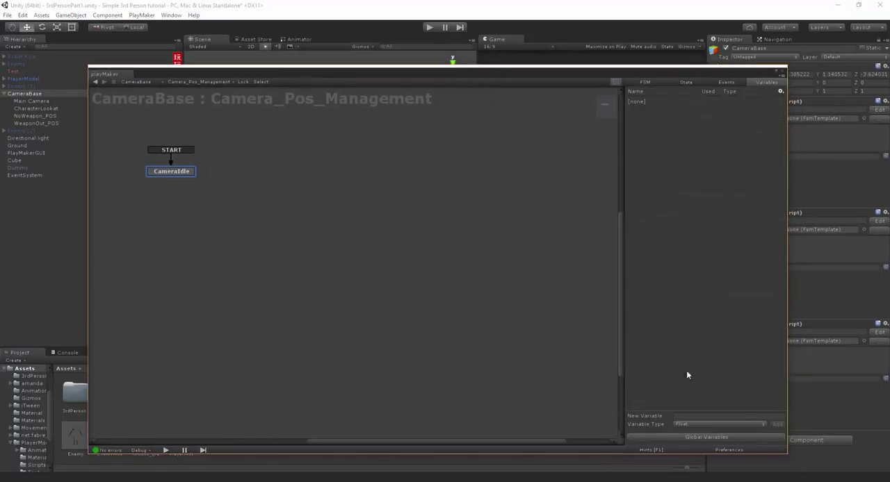
pyautogui.click(691, 425)
pyautogui.click(695, 422)
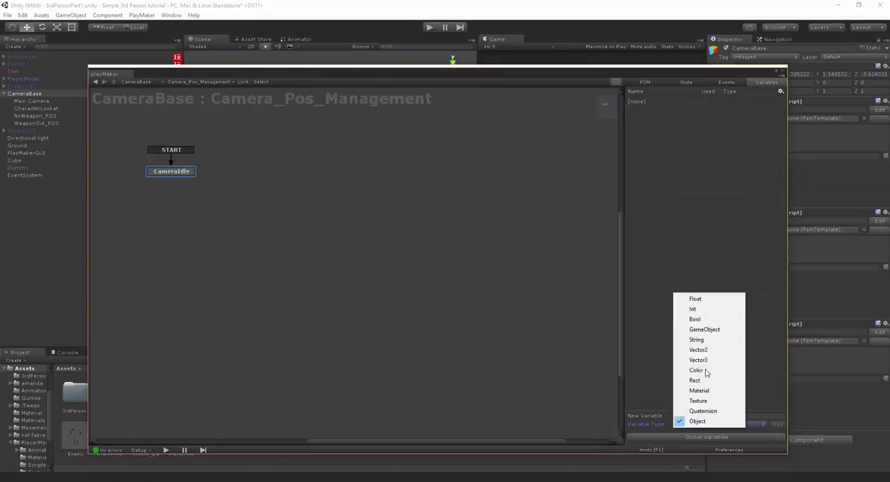
pyautogui.click(693, 319)
pyautogui.click(691, 415)
pyautogui.write('che')
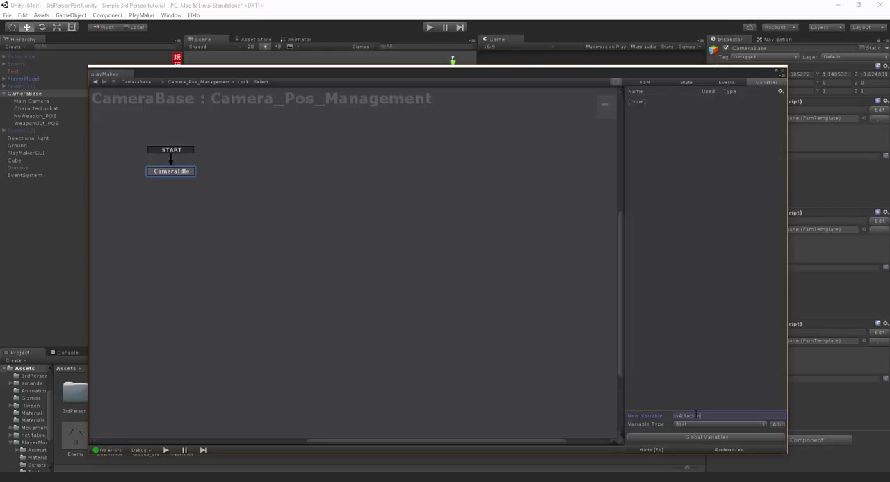
pyautogui.press('Return')
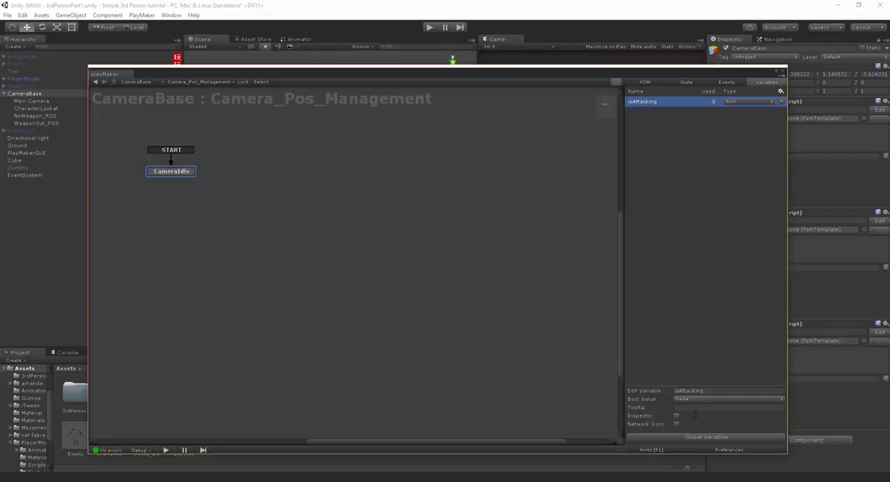
# - Add a second Bool variable named isIdle and expose both isIdle and isAttacking in the Inspector
pyautogui.click(697, 348)
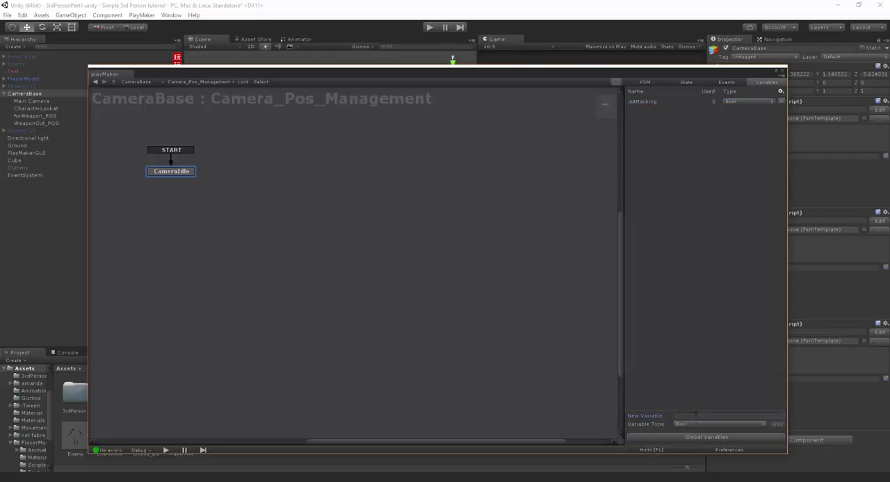
pyautogui.click(696, 415)
pyautogui.write('isIdle')
pyautogui.press('Return')
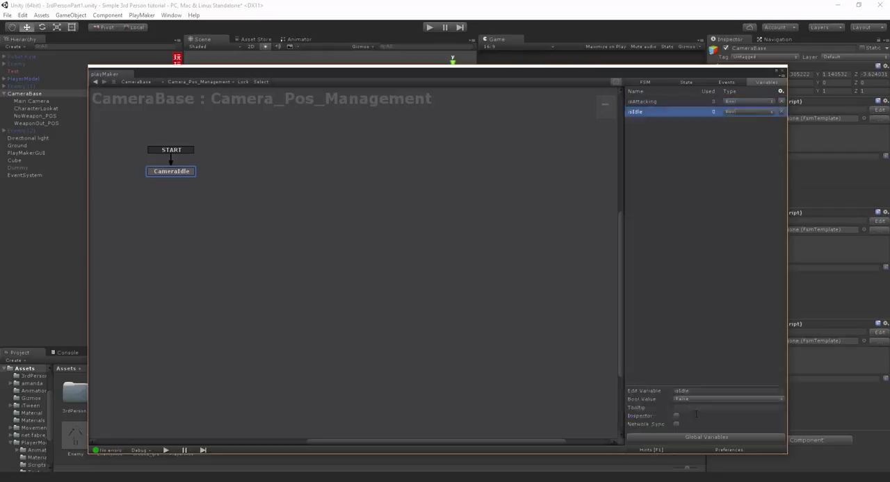
pyautogui.click(676, 416)
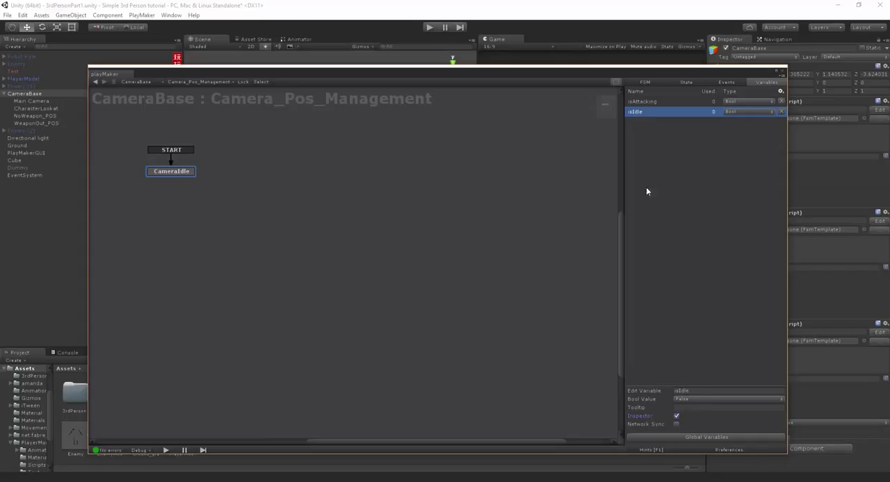
pyautogui.click(642, 102)
pyautogui.click(676, 417)
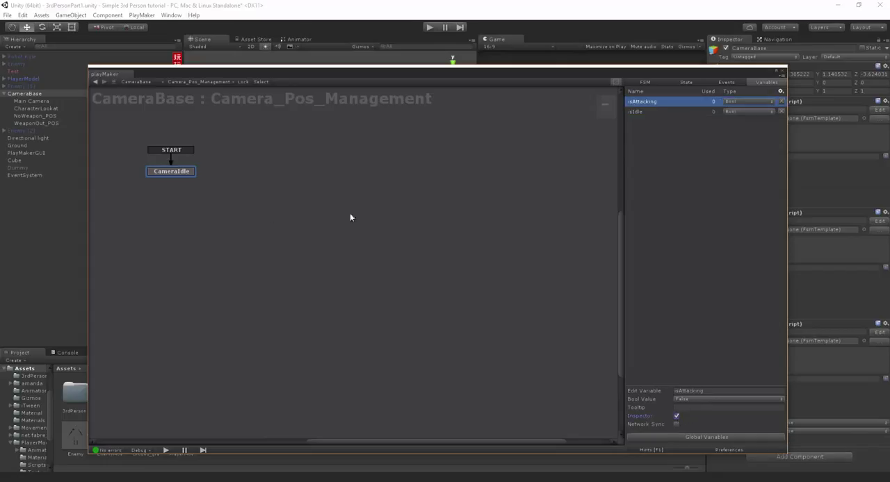
# - Add a Get Fsm Bool action to the CameraIdle state and close the PlayMaker editor
pyautogui.click(154, 172)
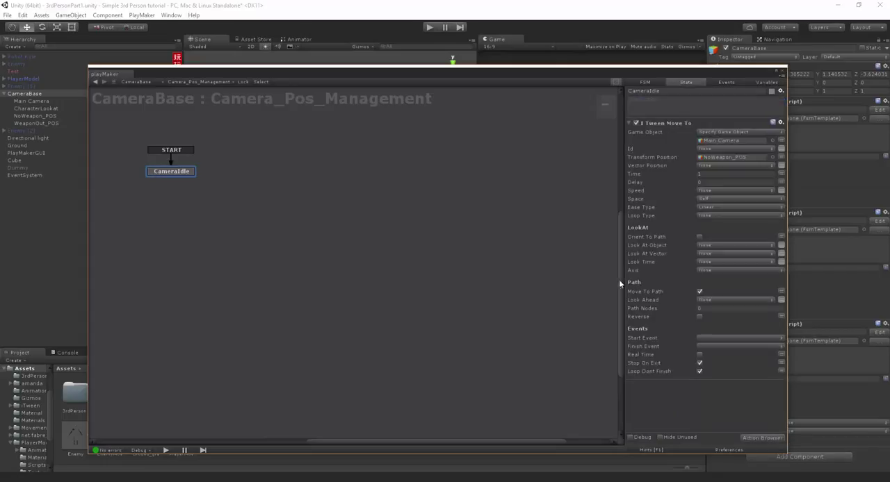
pyautogui.click(752, 438)
pyautogui.write('get fsm')
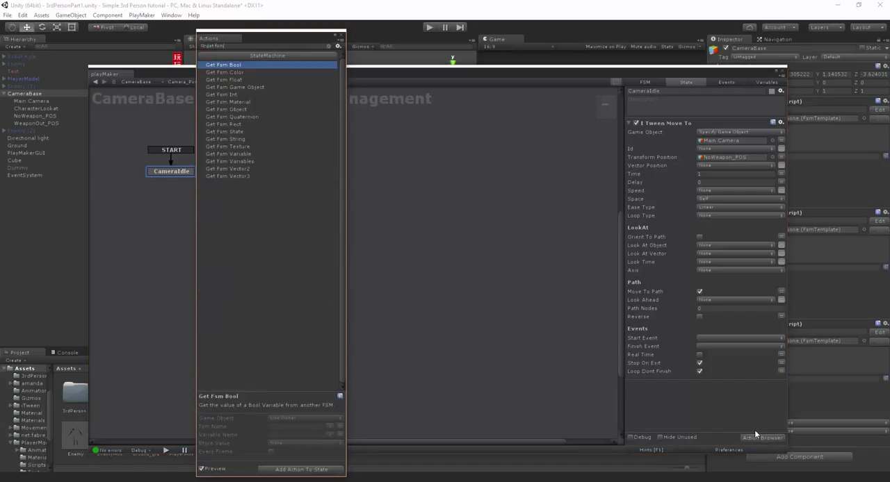
pyautogui.press('Return')
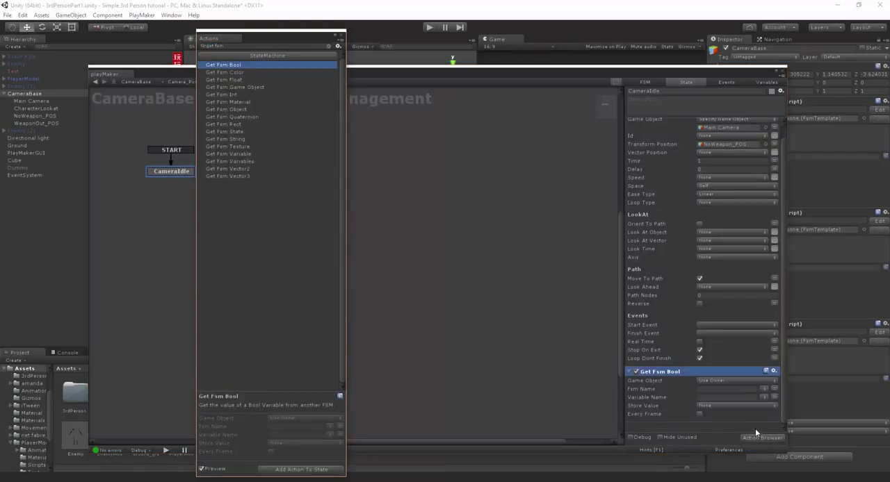
pyautogui.click(342, 35)
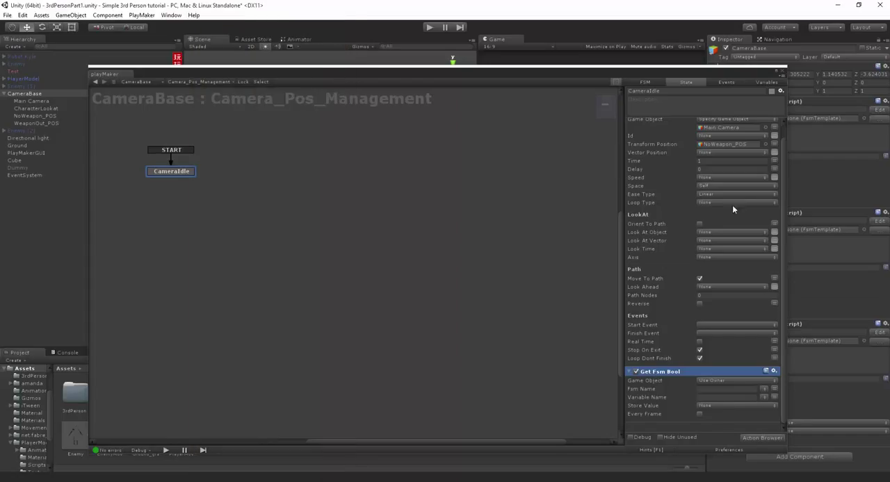
pyautogui.click(783, 71)
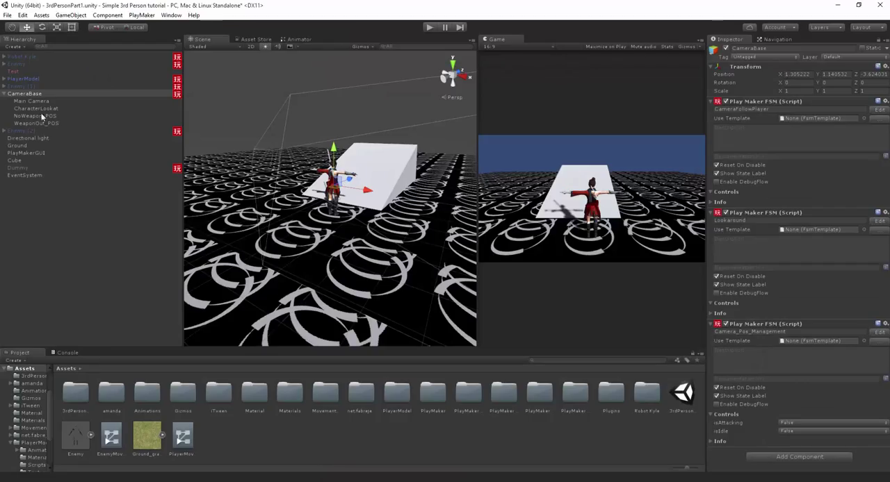
# - Open PlayerModel's PlayerMovement FSM, examine the actions of its movement state, and make the editor narrower
pyautogui.click(21, 79)
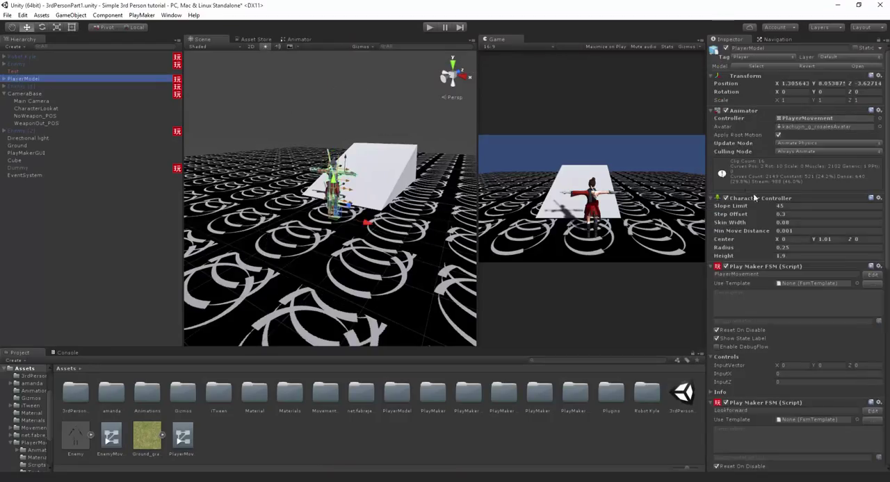
pyautogui.click(873, 275)
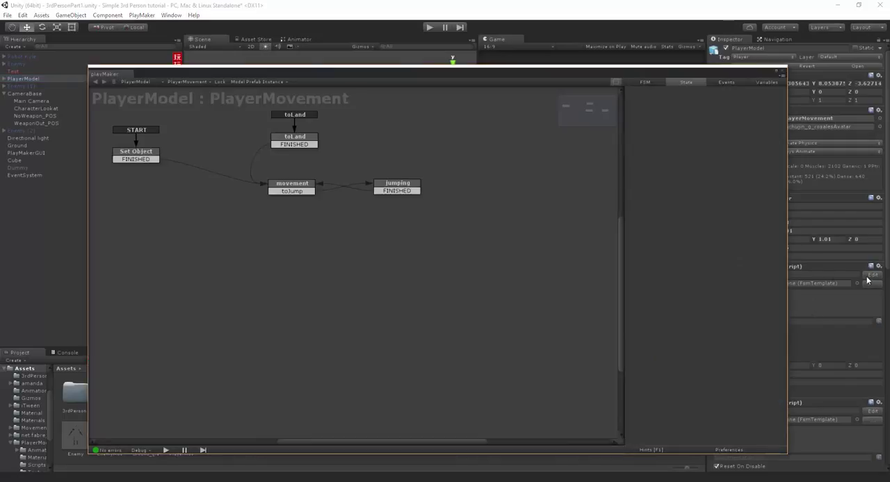
pyautogui.click(310, 187)
pyautogui.moveTo(602, 73); pyautogui.dragTo(557, 66)
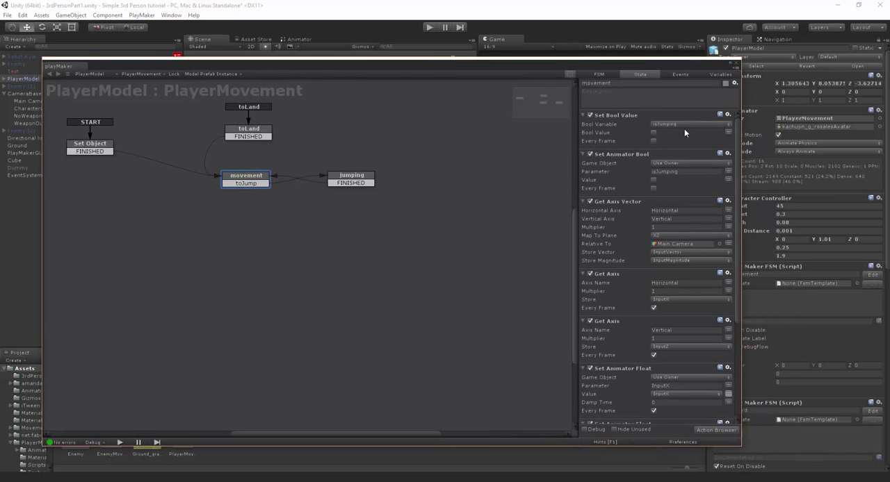
pyautogui.moveTo(739, 127); pyautogui.dragTo(668, 130)
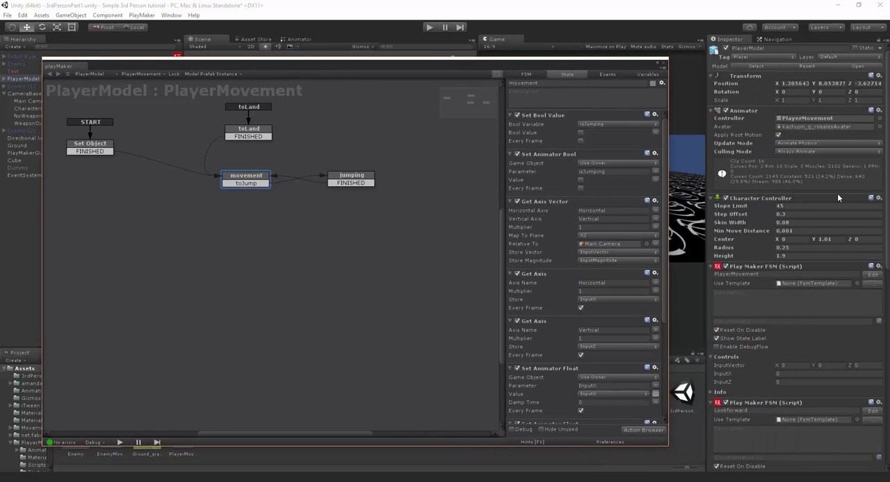
# - Find the Weapon_System FSM among PlayerModel's components and open it in the PlayMaker editor
pyautogui.scroll(-2, 827, 196)
pyautogui.scroll(-10, 805, 200)
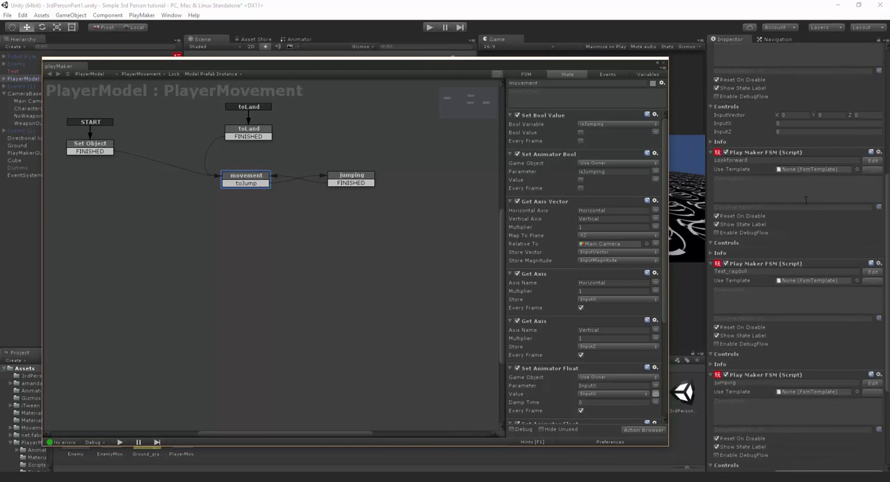
pyautogui.scroll(-2, 799, 209)
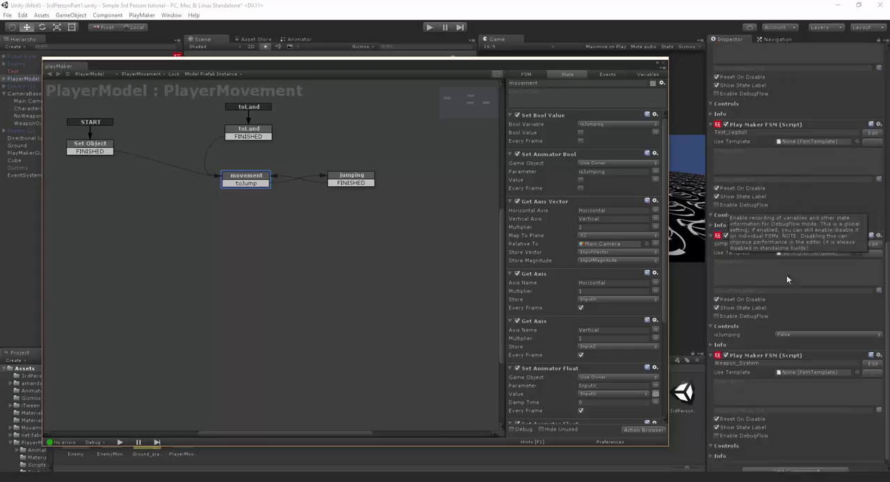
pyautogui.click(872, 365)
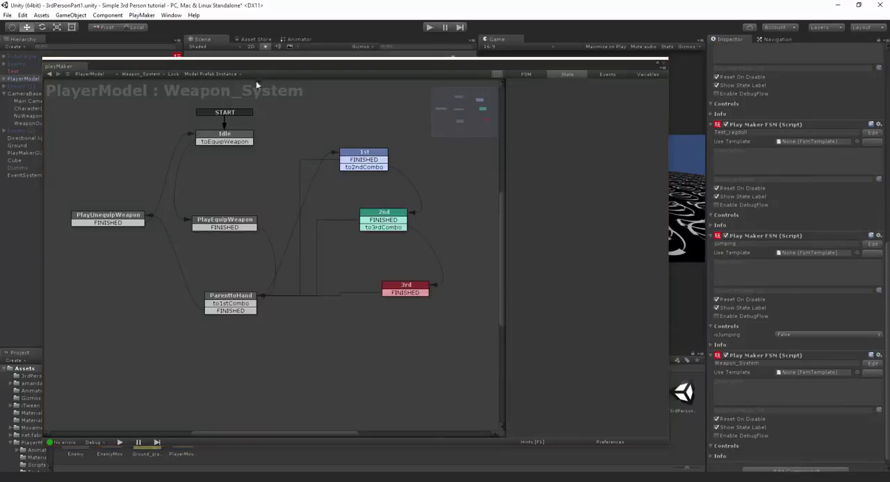
pyautogui.moveTo(272, 66); pyautogui.dragTo(296, 73)
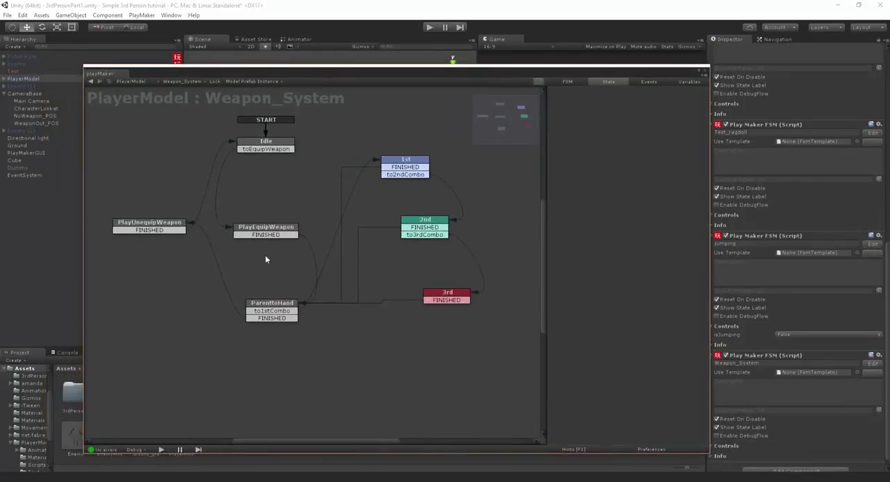
# - Review the idle, equip, unequip and combo states of Weapon_System, and shift the ParenttoHand state slightly left in the graph
pyautogui.click(261, 143)
pyautogui.moveTo(365, 74); pyautogui.dragTo(396, 65)
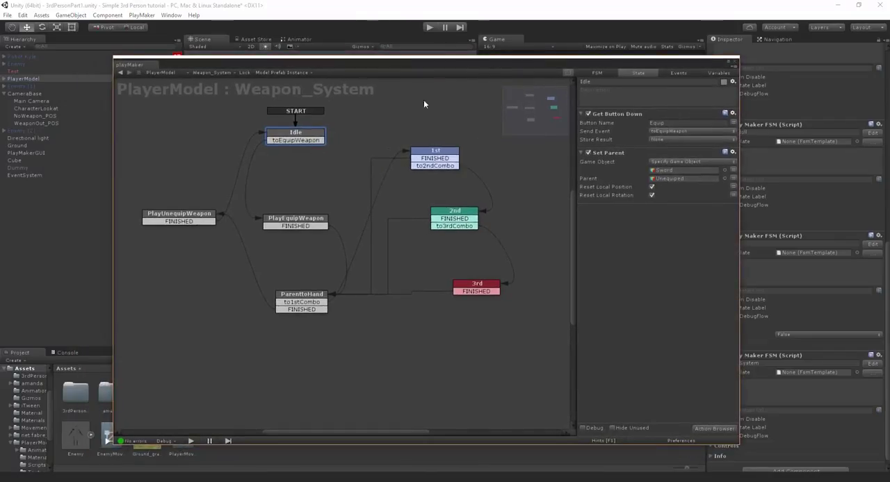
pyautogui.click(208, 217)
pyautogui.click(293, 298)
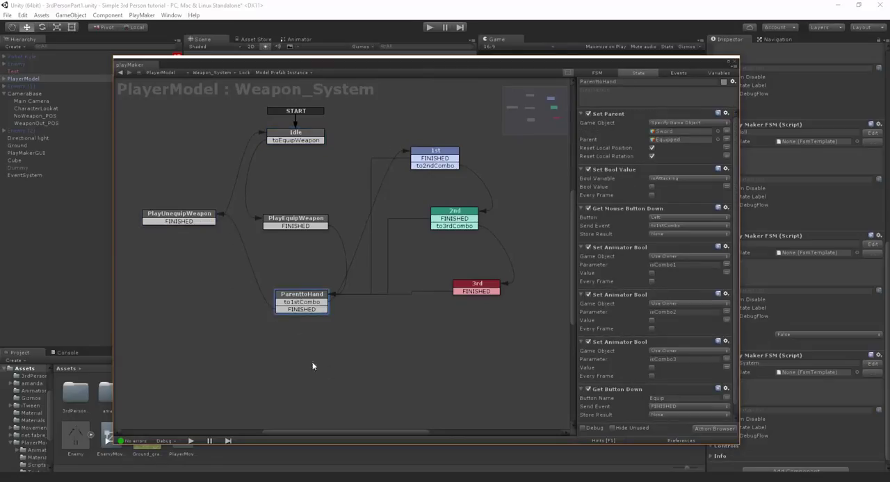
pyautogui.click(423, 151)
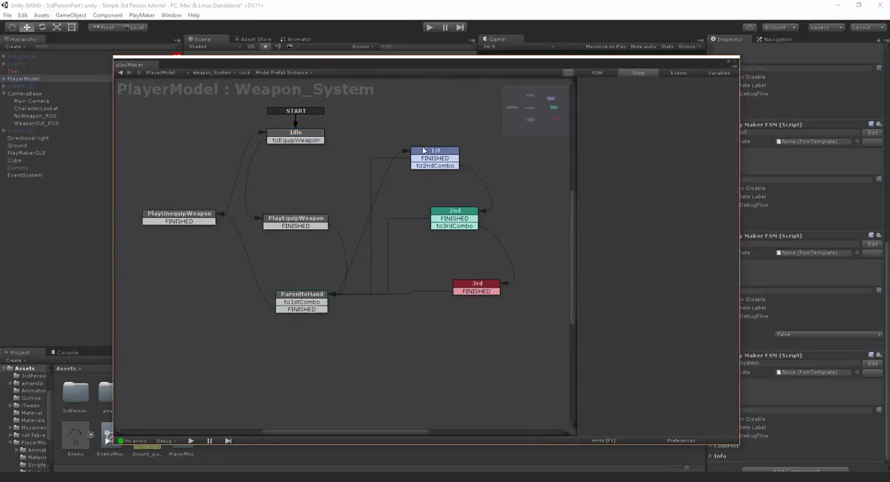
pyautogui.moveTo(528, 330); pyautogui.dragTo(369, 119)
pyautogui.click(310, 226)
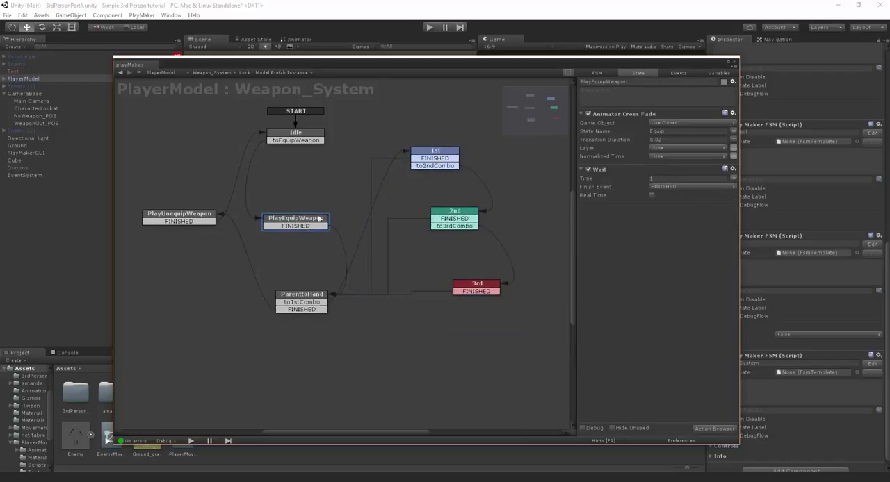
pyautogui.moveTo(319, 297); pyautogui.dragTo(293, 302)
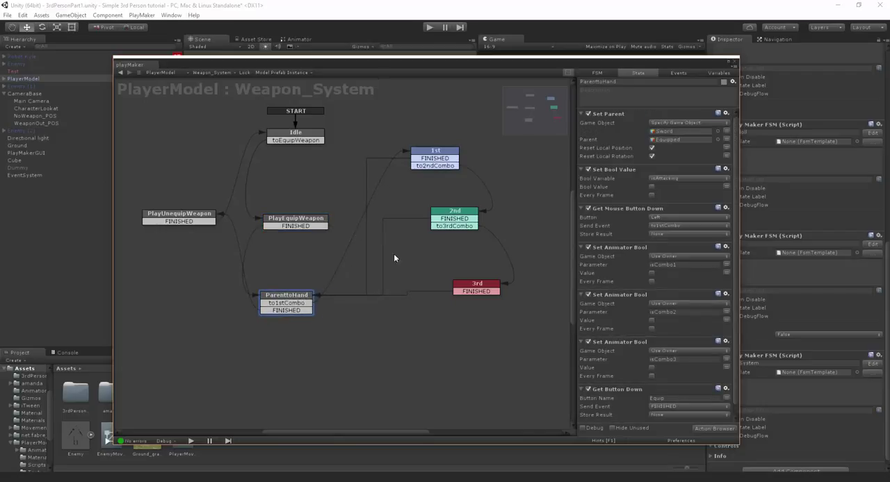
# - Rename the ParenttoHand state of the Weapon_System FSM to WeaponOut
pyautogui.click(581, 81)
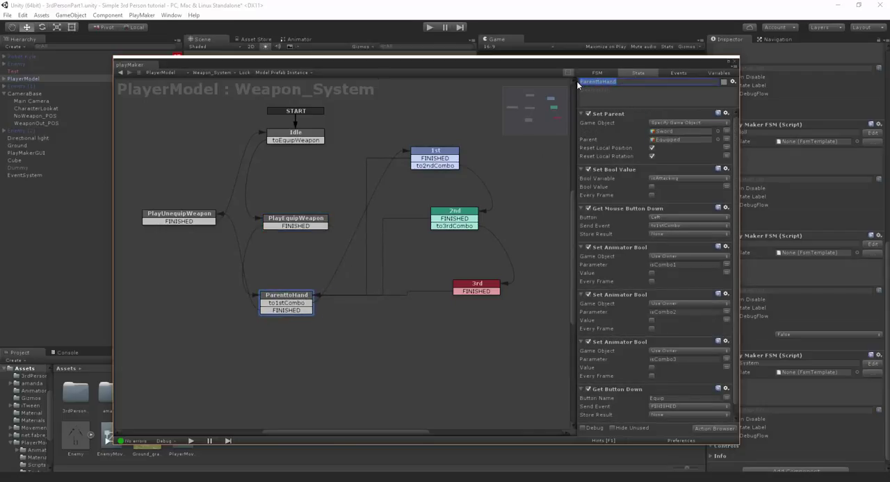
pyautogui.write('WeaponOut')
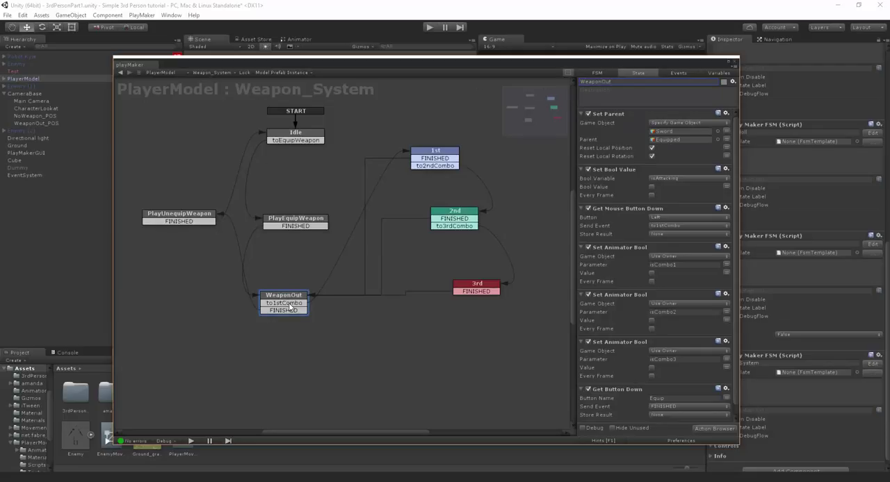
# - Add a Bool variable named isAttacking_forCam to the Weapon_System FSM and expose it in the Inspector
pyautogui.click(710, 77)
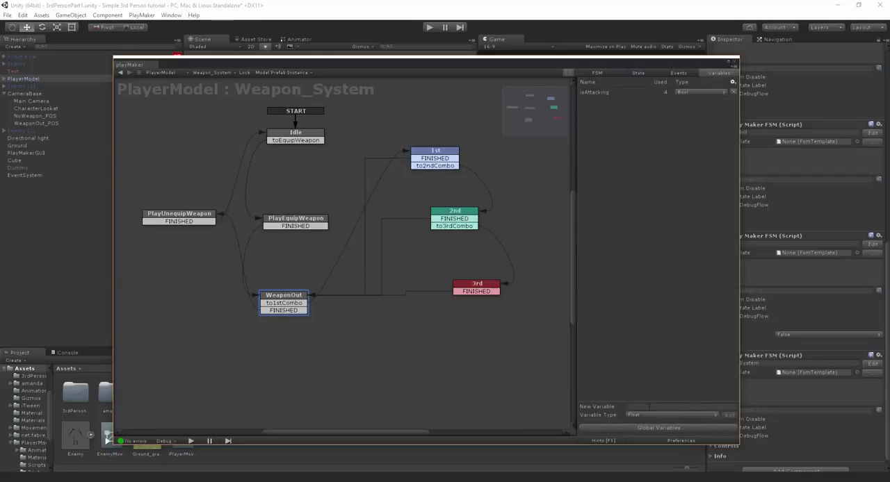
pyautogui.click(671, 415)
pyautogui.click(650, 309)
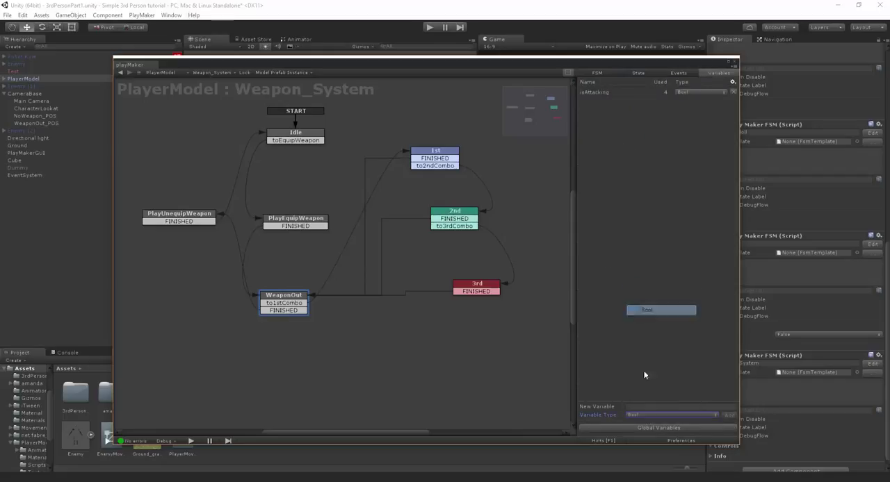
pyautogui.click(649, 407)
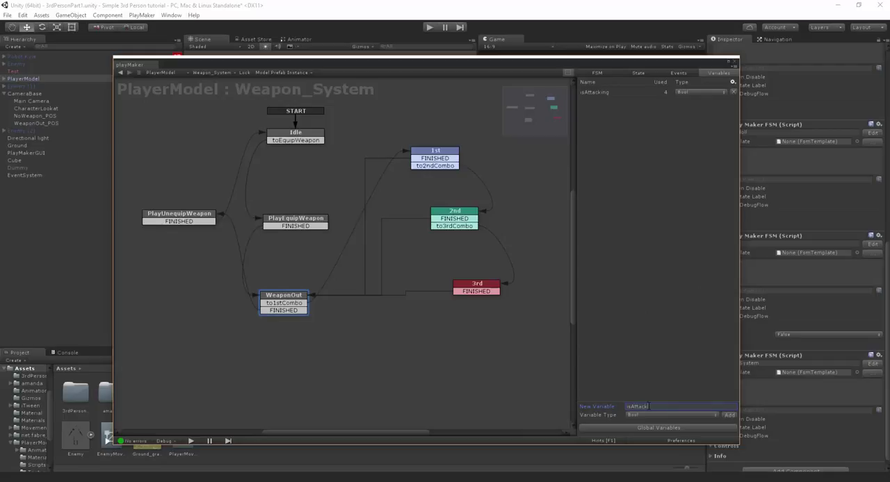
pyautogui.write('isAttacking')
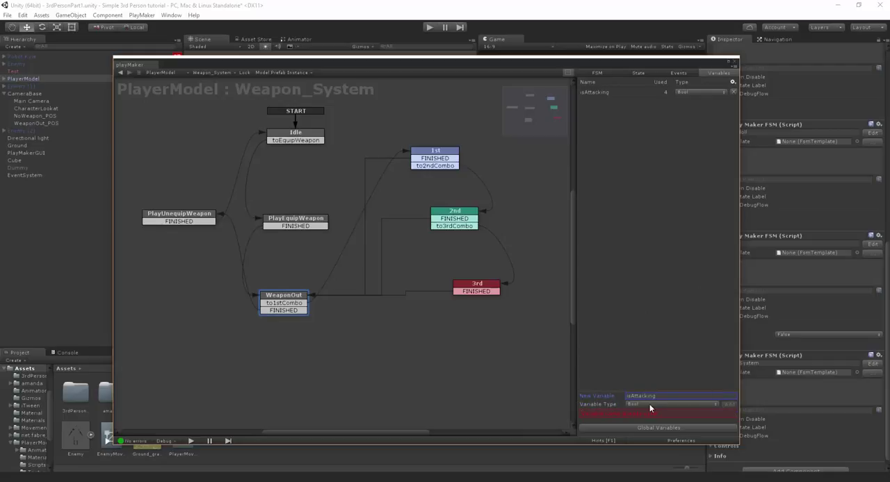
pyautogui.doubleClick(658, 396)
pyautogui.click(659, 395)
pyautogui.write('_forCam')
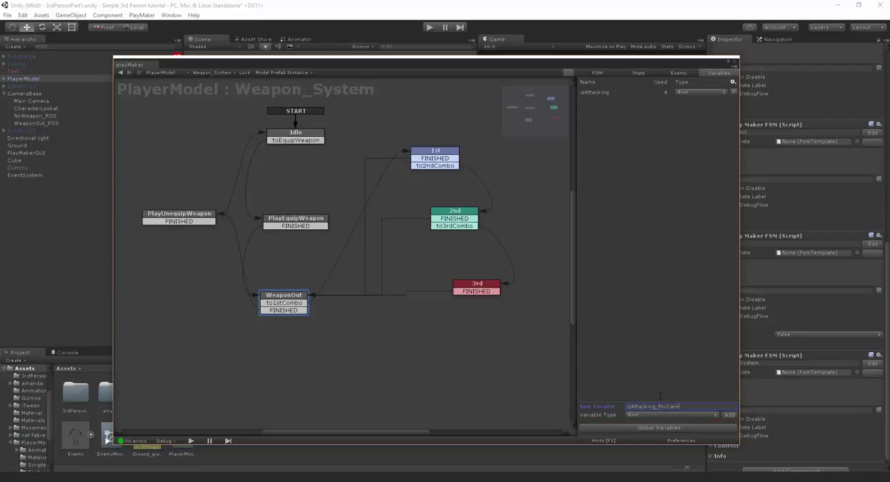
pyautogui.press('Return')
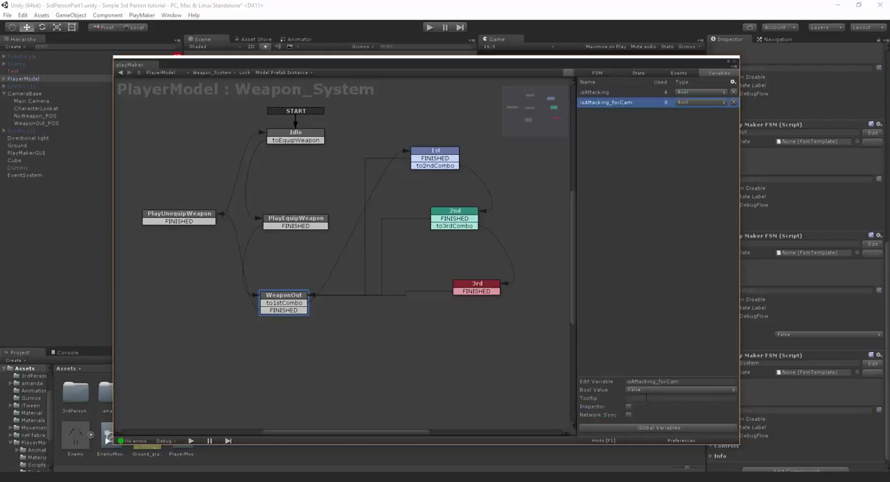
pyautogui.click(628, 407)
# - Check the isAttacking_forCam variable and add a Set Bool Value action to the Idle state
pyautogui.click(321, 139)
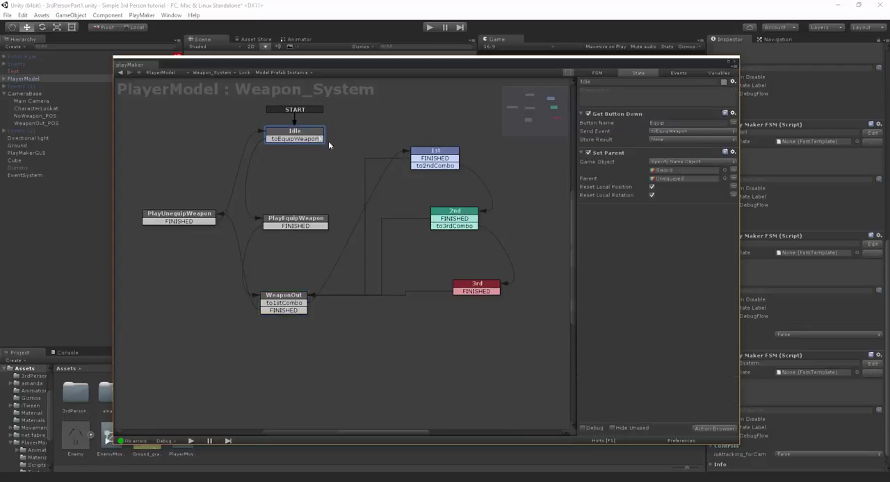
pyautogui.click(718, 73)
pyautogui.click(681, 395)
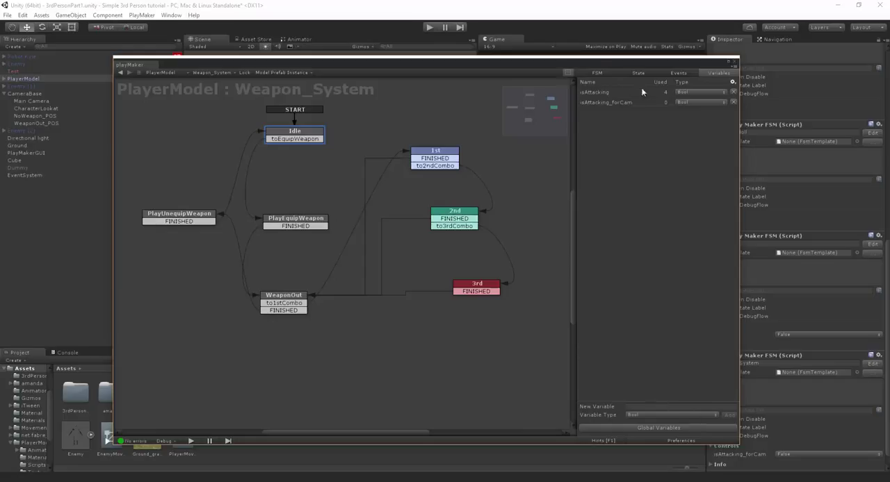
pyautogui.click(612, 102)
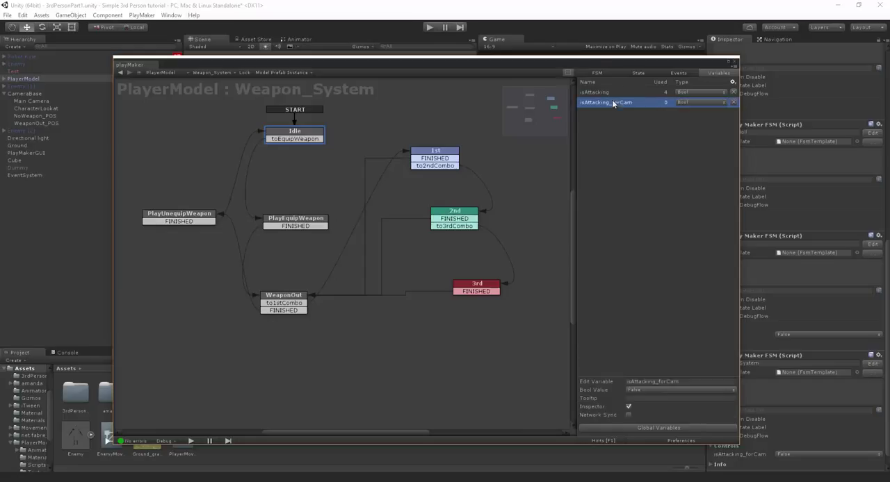
pyautogui.click(306, 134)
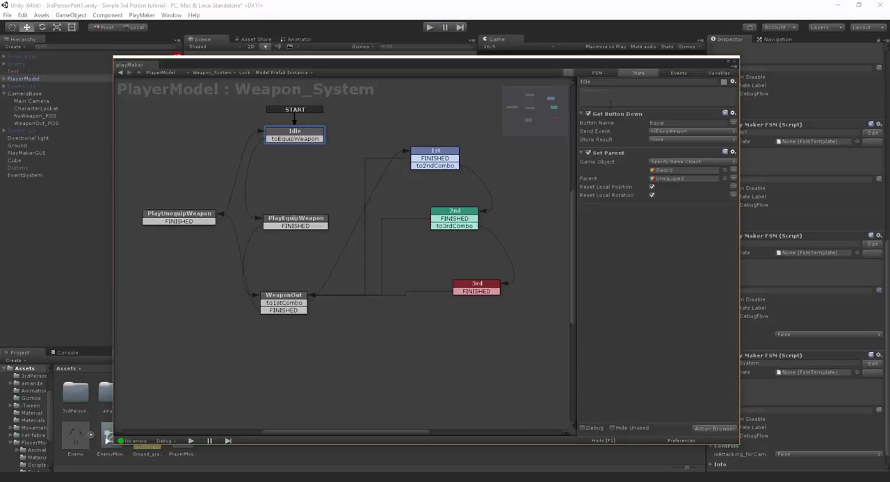
pyautogui.click(712, 431)
pyautogui.write('set bi')
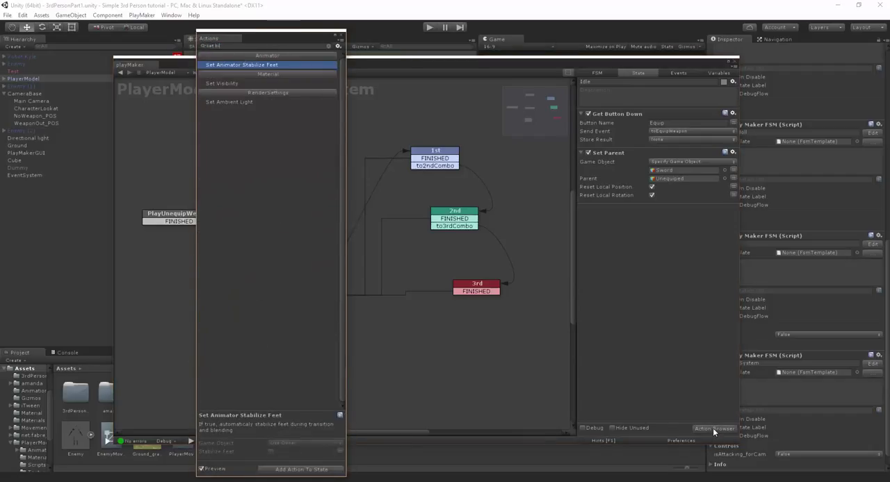
pyautogui.write('o')
pyautogui.press('BackSpace')
pyautogui.press('BackSpace')
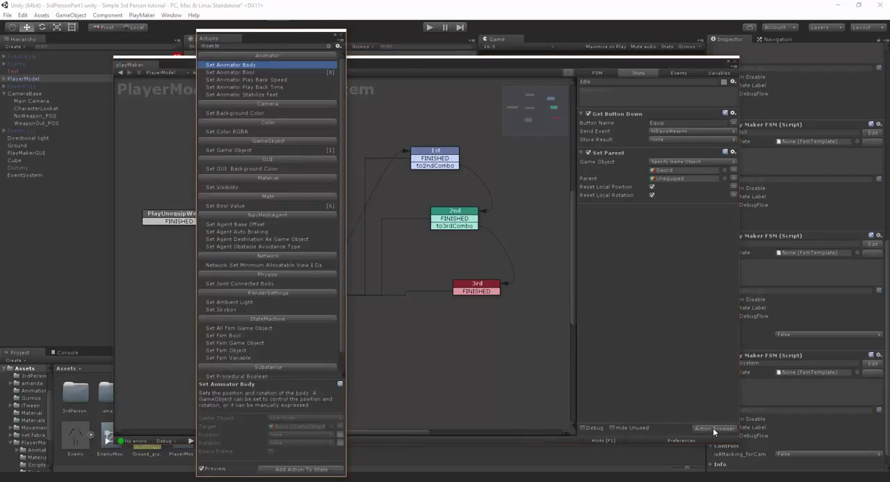
pyautogui.write('ool')
pyautogui.press('Down')
pyautogui.press('Return')
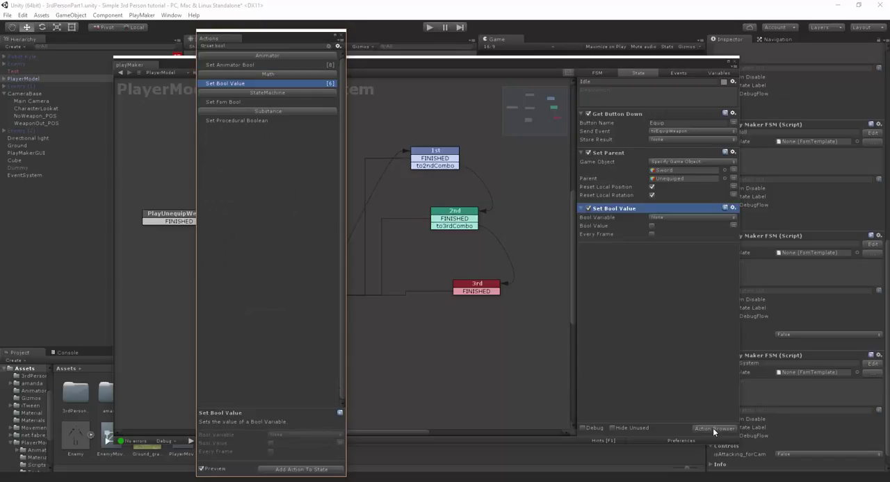
# - Set isAttacking_forCam as the bool variable of Idle's Set Bool Value action
pyautogui.click(667, 218)
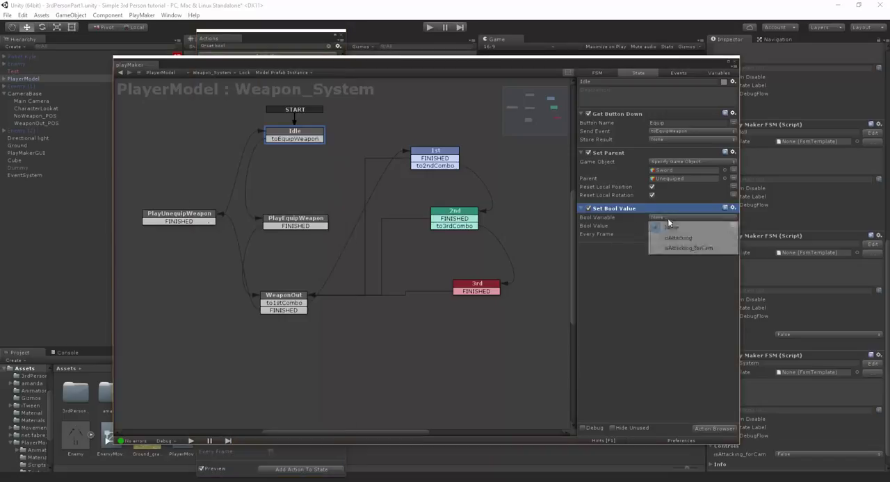
pyautogui.click(700, 249)
pyautogui.click(601, 267)
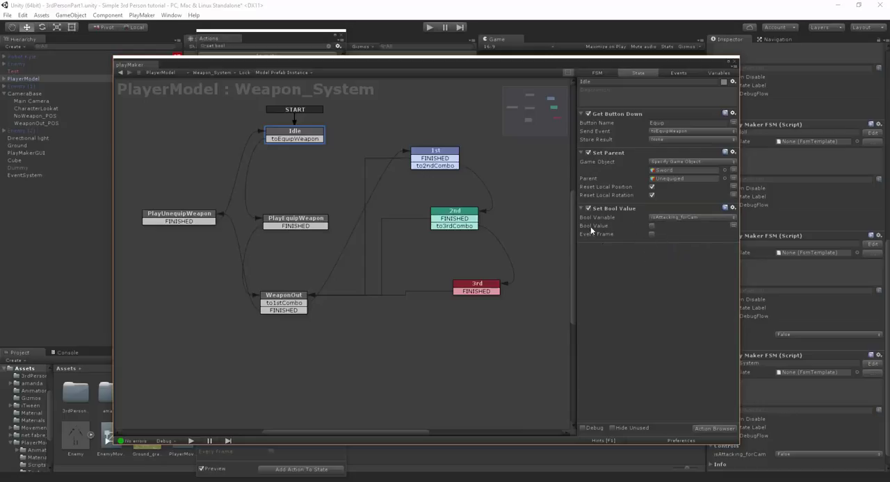
# - Copy Idle's Set Bool Value action into WeaponOut before Set Parent, and set the copy's Bool Value to true
pyautogui.rightClick(629, 217)
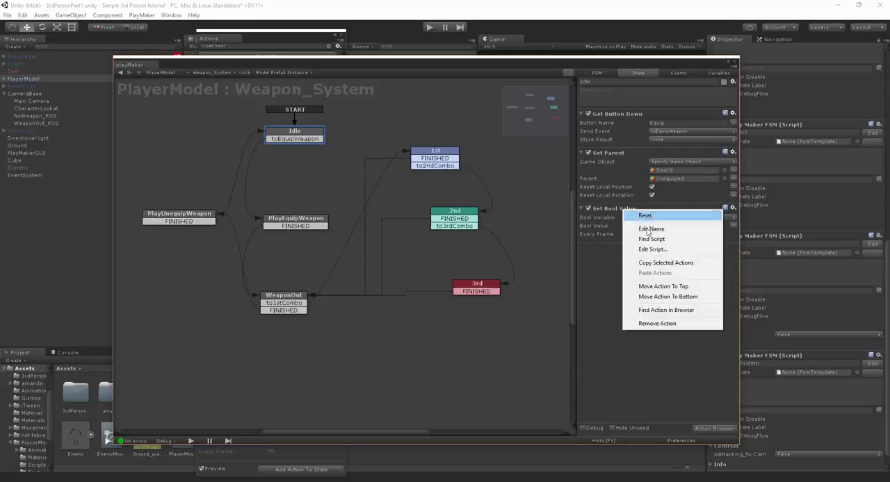
pyautogui.click(671, 260)
pyautogui.click(300, 299)
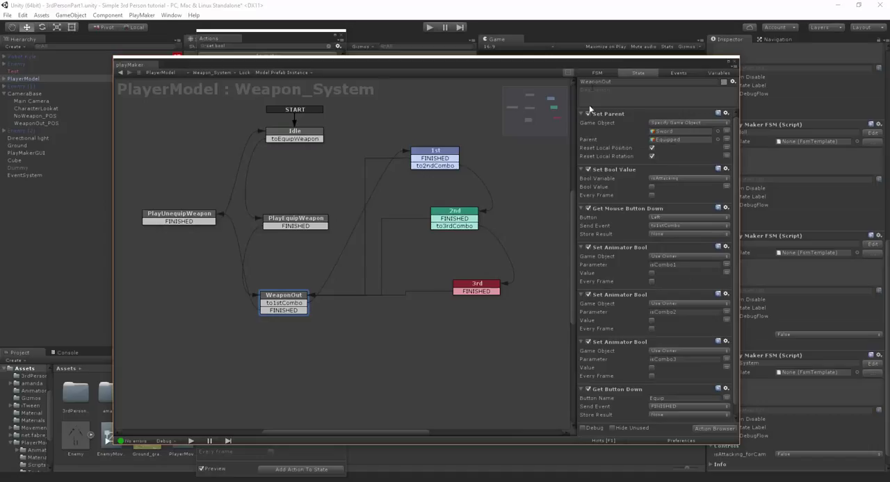
pyautogui.rightClick(609, 117)
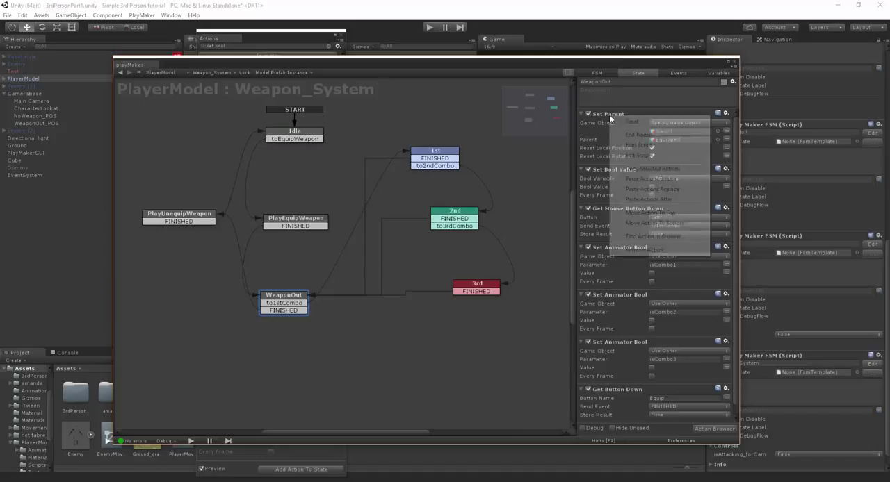
pyautogui.click(634, 176)
pyautogui.click(651, 131)
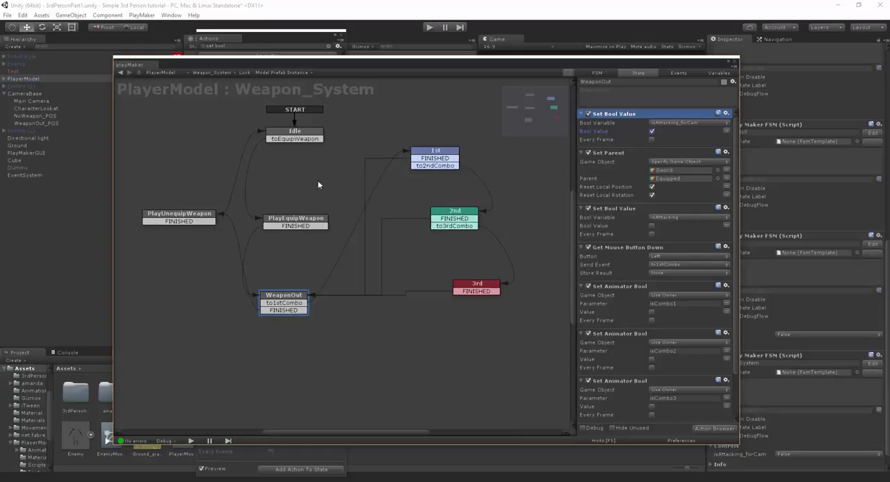
pyautogui.click(295, 134)
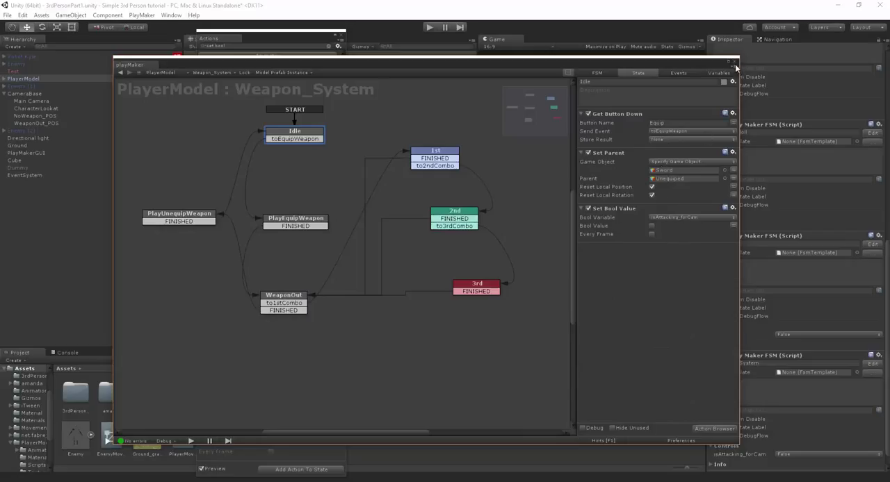
# - Open CameraBase's Camera_Pos_Management FSM, give the CameraIdle state the description "Camera is Idle", and shift the state slightly down
pyautogui.click(29, 94)
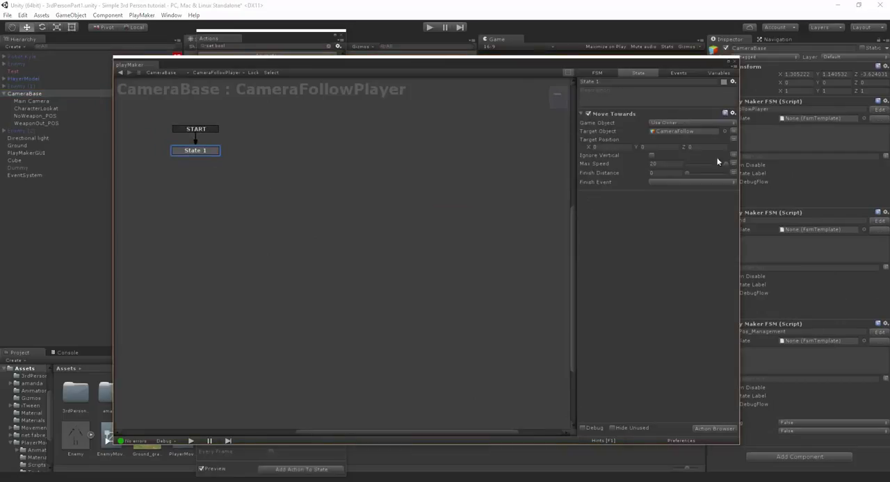
pyautogui.click(878, 333)
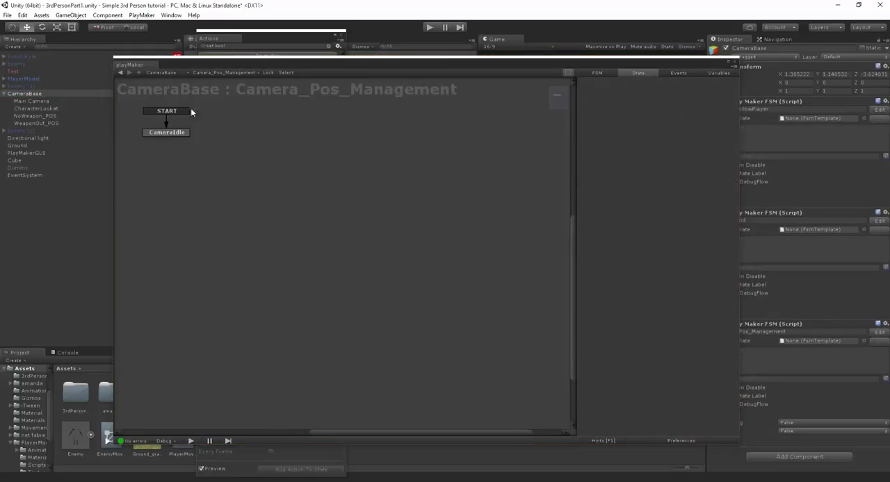
pyautogui.click(182, 133)
pyautogui.click(640, 91)
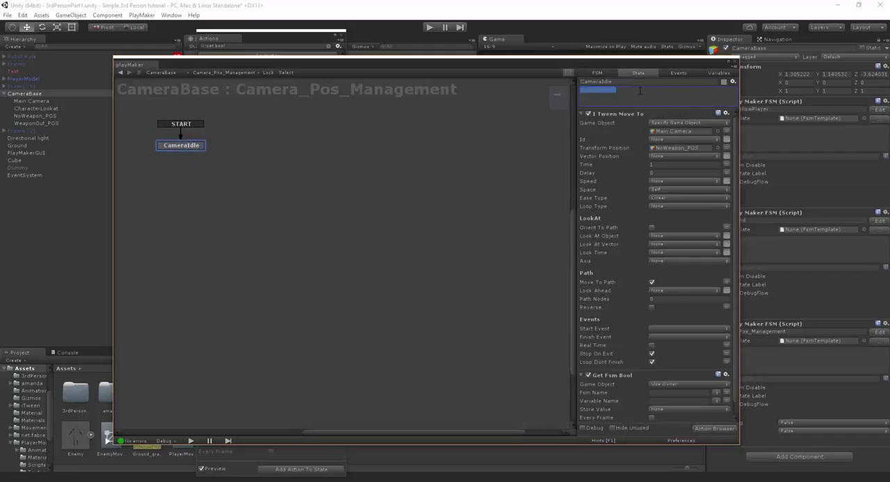
pyautogui.write('Camera is Idle')
pyautogui.moveTo(186, 145); pyautogui.dragTo(183, 159)
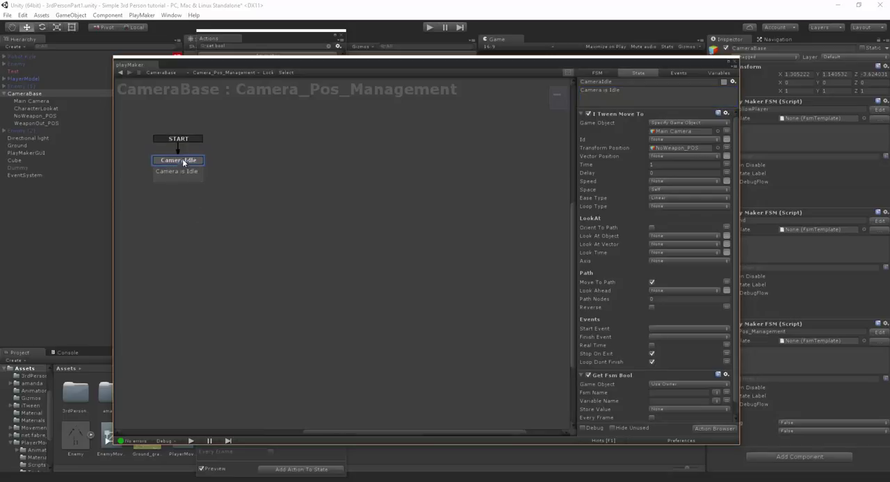
# - Create a toAttacking_POS event and add it as a transition on the CameraIdle state
pyautogui.click(679, 73)
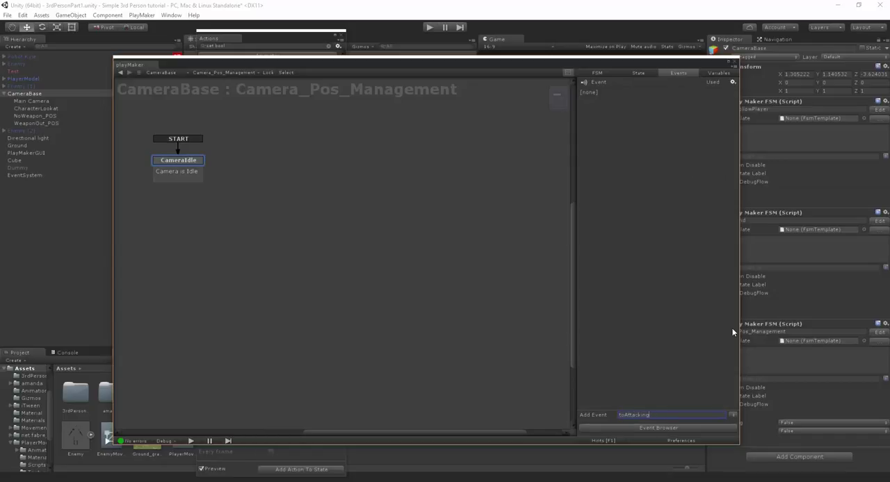
pyautogui.write('OS')
pyautogui.press('Return')
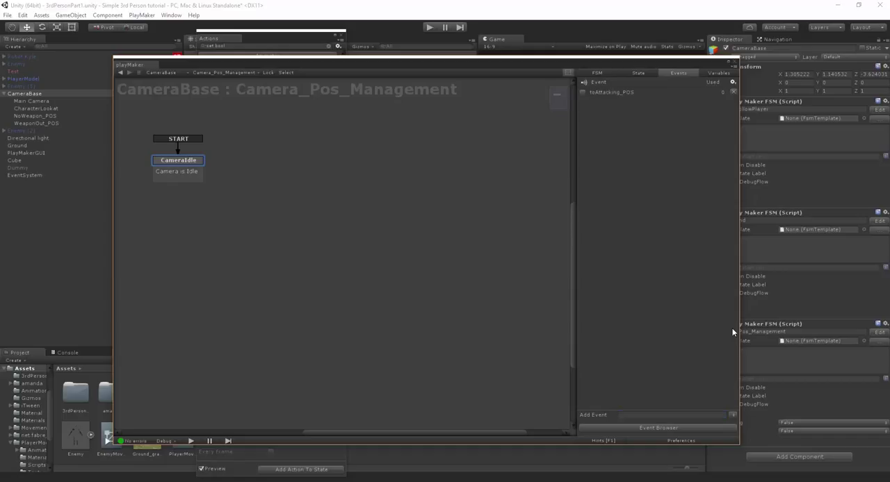
pyautogui.rightClick(178, 176)
pyautogui.moveTo(208, 169)
pyautogui.click(284, 169)
# - Add a new state beside CameraIdle, connect the toAttacking_POS transition to it, and name it AttackingPOS
pyautogui.rightClick(292, 174)
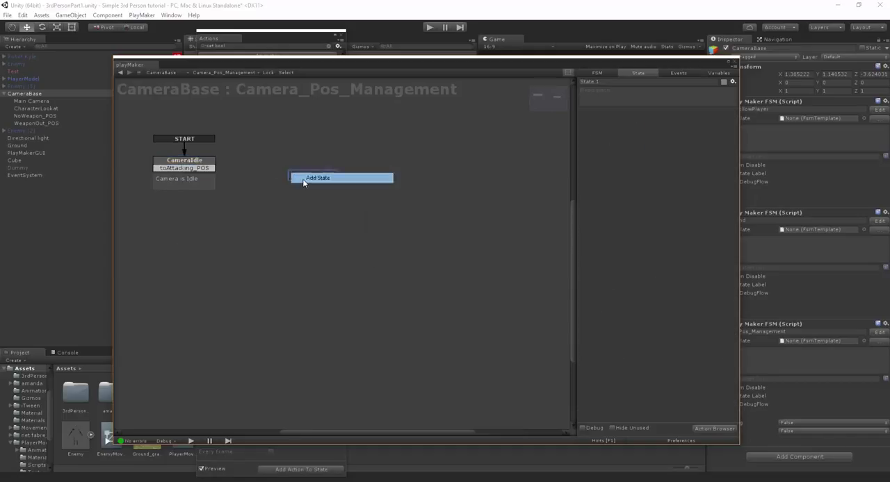
pyautogui.click(303, 178)
pyautogui.moveTo(184, 167); pyautogui.dragTo(305, 177)
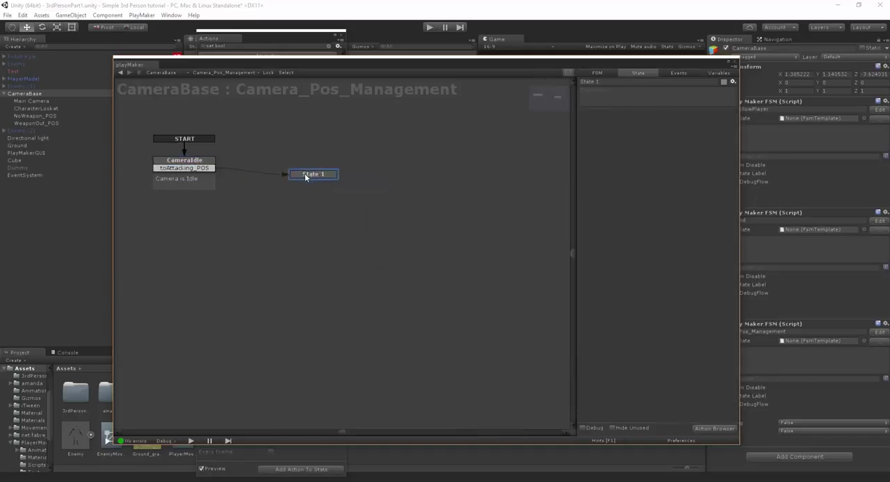
pyautogui.click(617, 82)
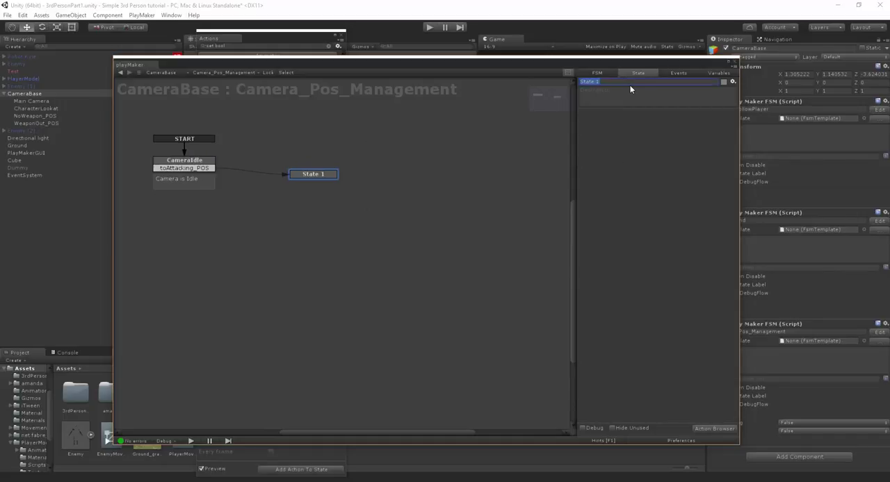
pyautogui.write('AttackingPOS')
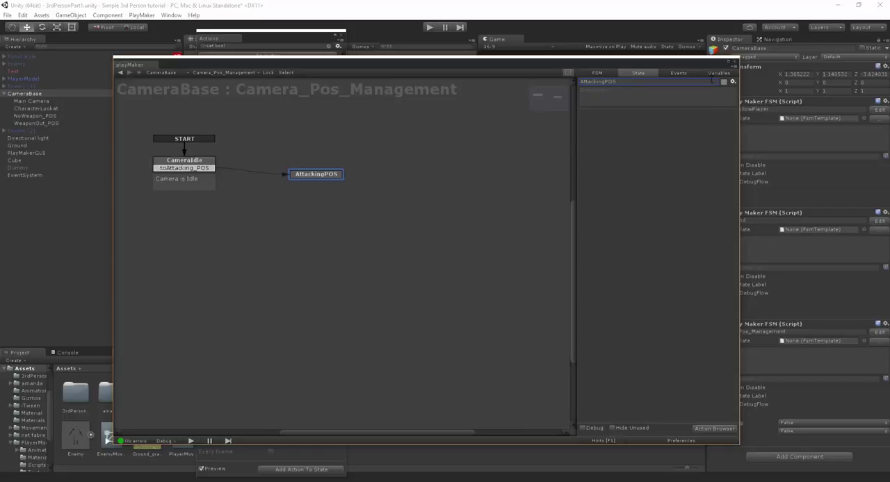
# - Create a Back2Idle event and add it to AttackingPOS as a transition leading back to CameraIdle
pyautogui.click(677, 73)
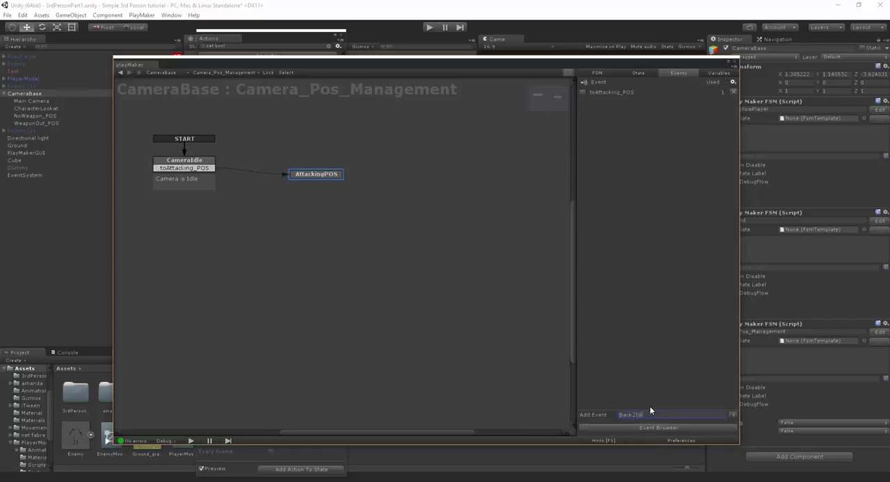
pyautogui.press('Return')
pyautogui.rightClick(309, 174)
pyautogui.moveTo(330, 177)
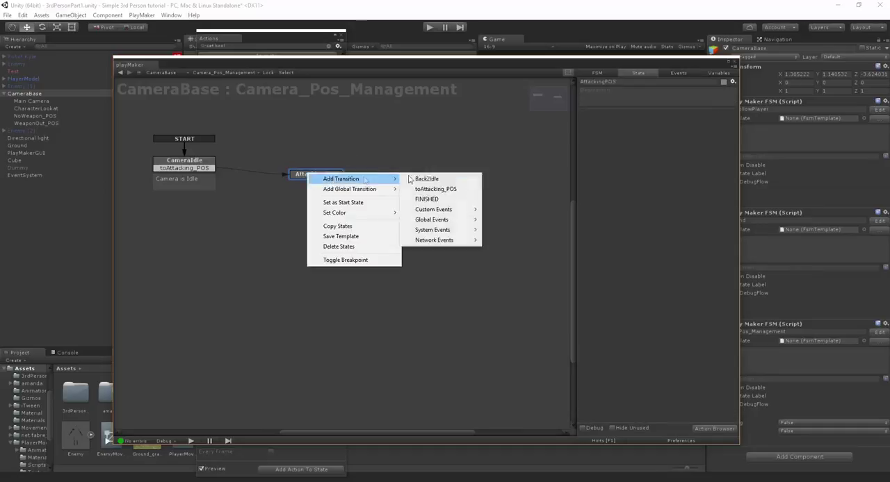
pyautogui.click(425, 175)
pyautogui.moveTo(317, 178)
pyautogui.mouseDown()
pyautogui.moveTo(348, 168)
pyautogui.moveTo(330, 170)
pyautogui.mouseUp()
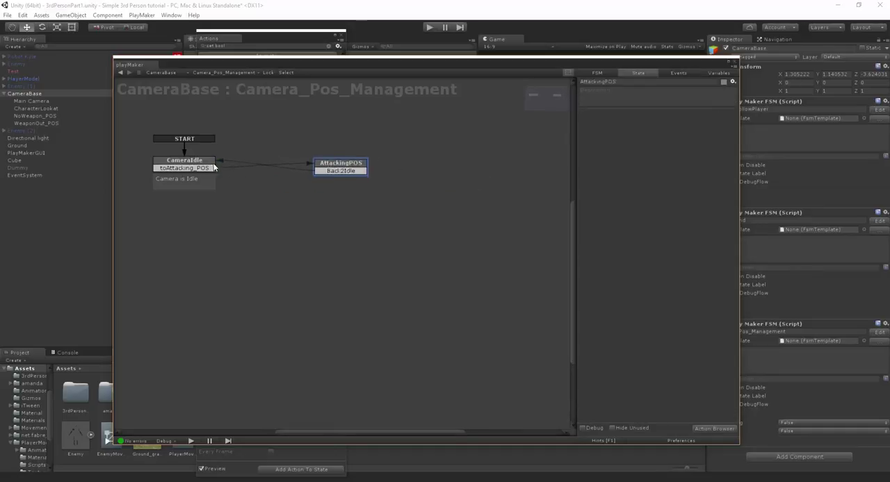
# - Copy the iTween Move To and Get Fsm Bool actions from the CameraIdle state and paste them into AttackingPOS
pyautogui.click(195, 164)
pyautogui.click(612, 115)
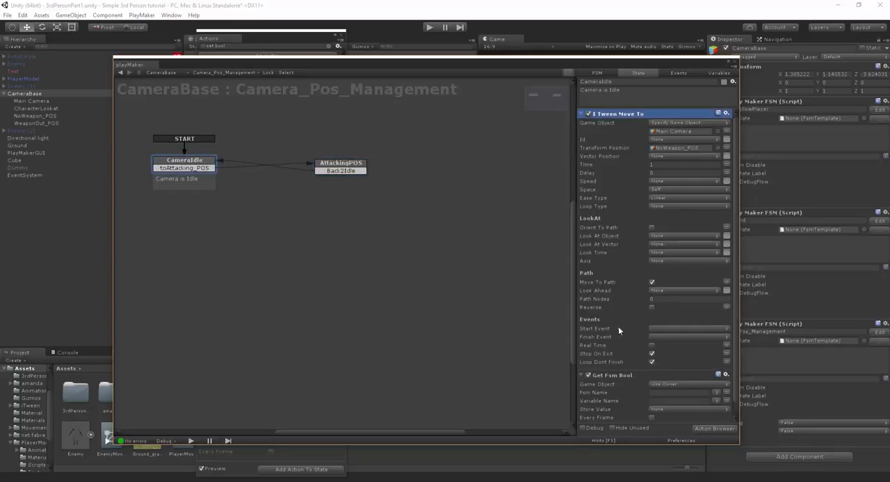
pyautogui.click(615, 376)
pyautogui.rightClick(615, 376)
pyautogui.click(629, 287)
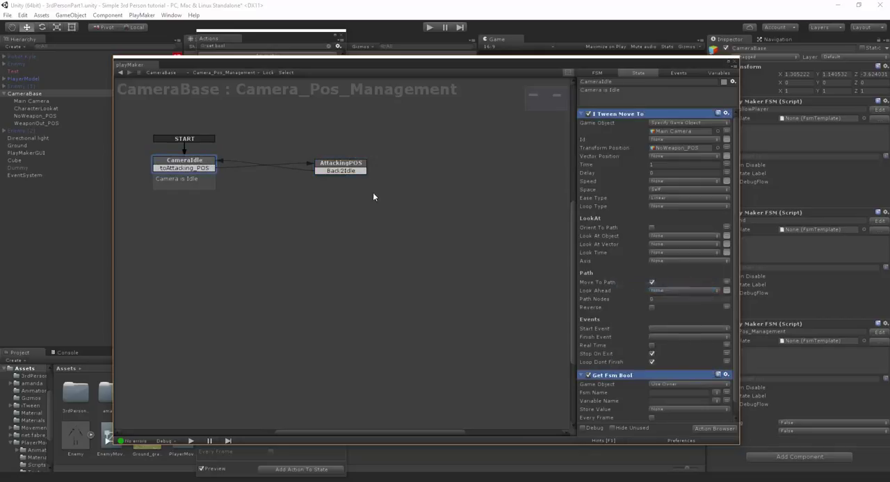
pyautogui.click(351, 166)
pyautogui.rightClick(610, 187)
pyautogui.click(633, 269)
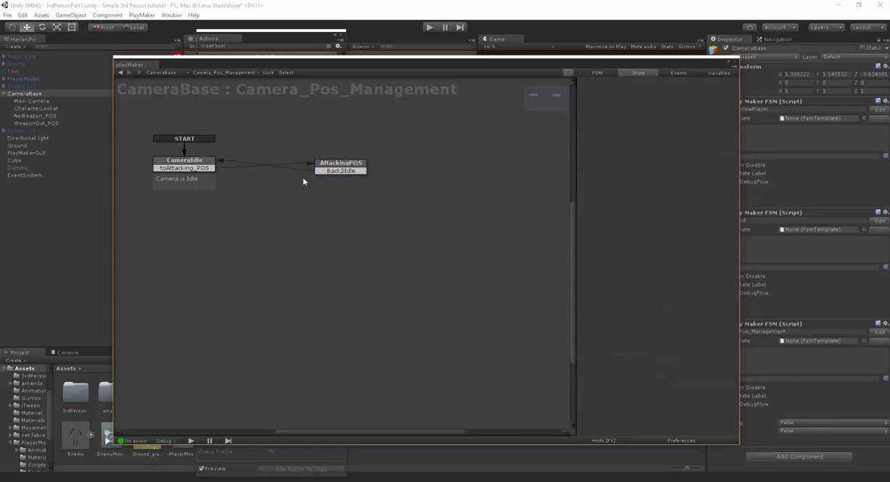
# - Set the Transform Position of AttackingPOS's iTween Move To action to WeaponOut_POS
pyautogui.click(202, 164)
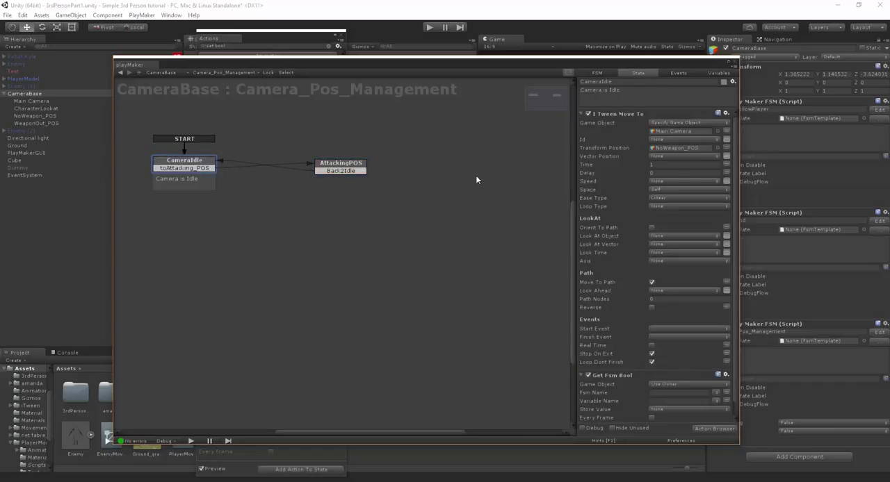
pyautogui.click(321, 168)
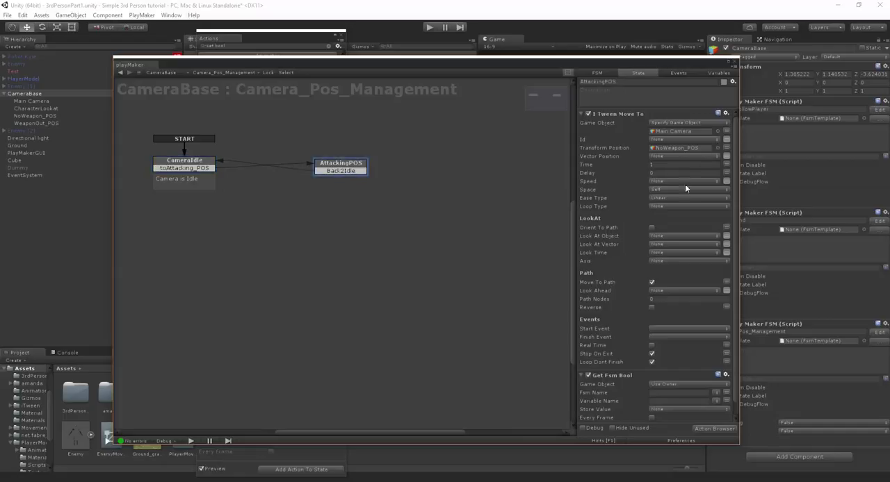
pyautogui.click(676, 148)
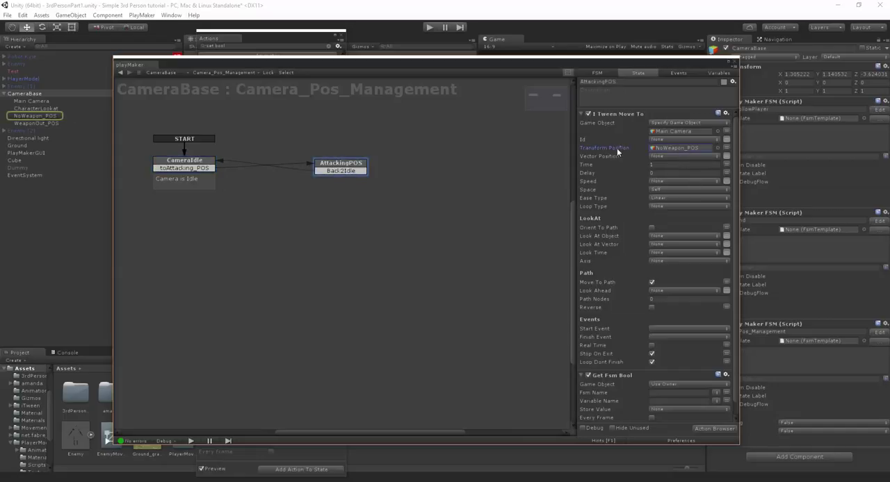
pyautogui.moveTo(29, 121); pyautogui.dragTo(683, 150)
pyautogui.scroll(-1, 620, 313)
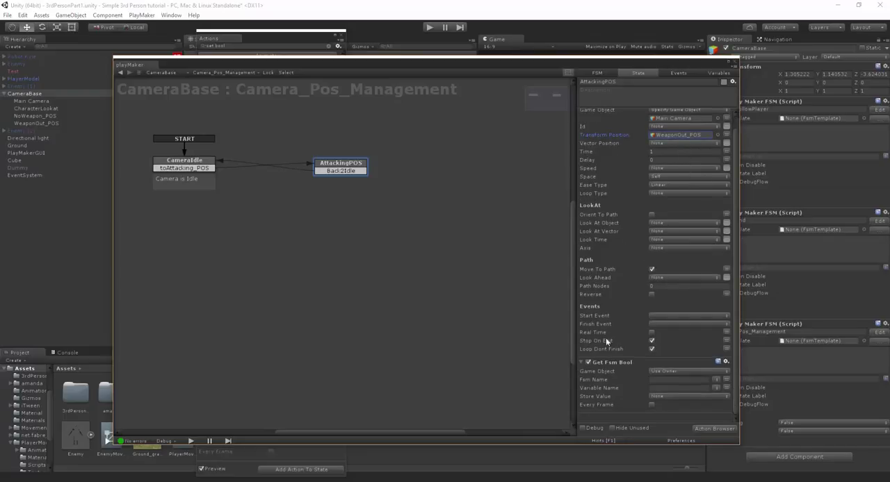
# - Point CameraIdle's Get Fsm Bool action at PlayerModel's Weapon_System FSM and its isAttacking_forCam variable
pyautogui.click(184, 162)
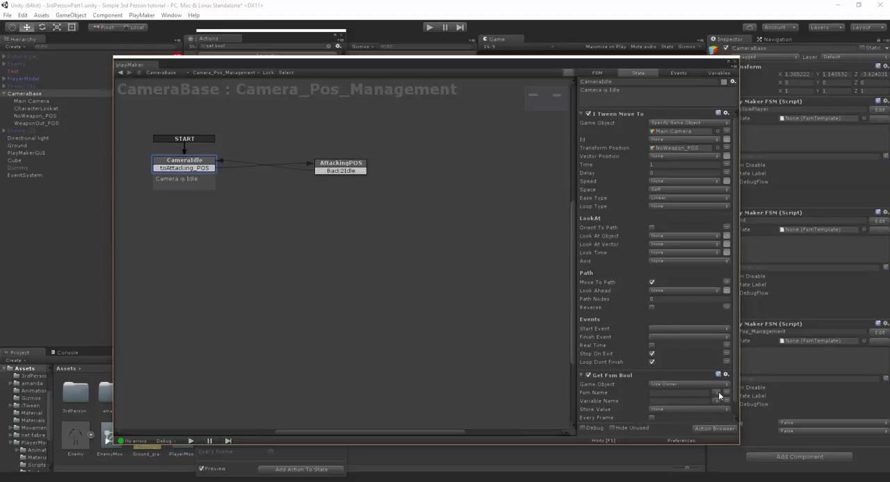
pyautogui.click(718, 393)
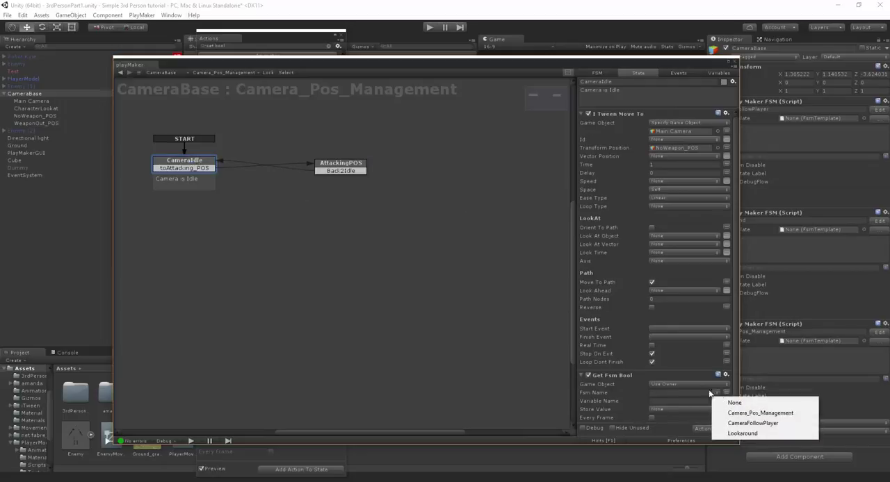
pyautogui.click(705, 388)
pyautogui.click(681, 389)
pyautogui.click(695, 405)
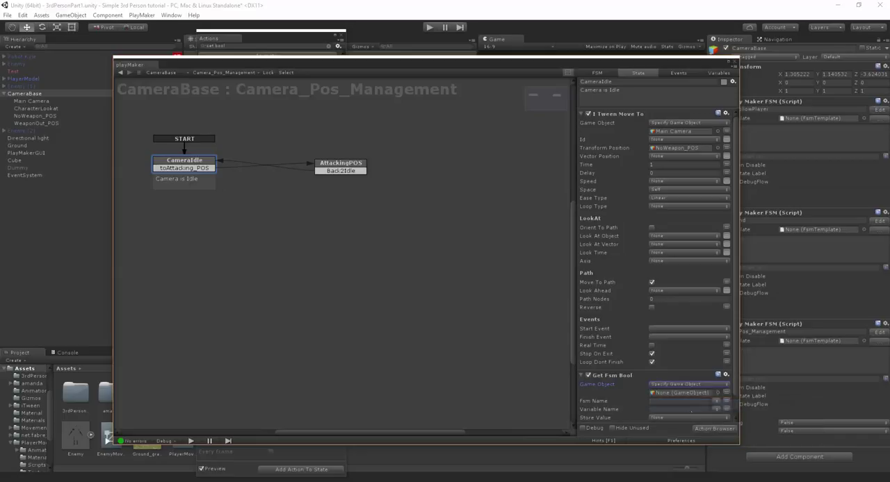
pyautogui.moveTo(25, 79); pyautogui.dragTo(659, 392)
pyautogui.click(716, 401)
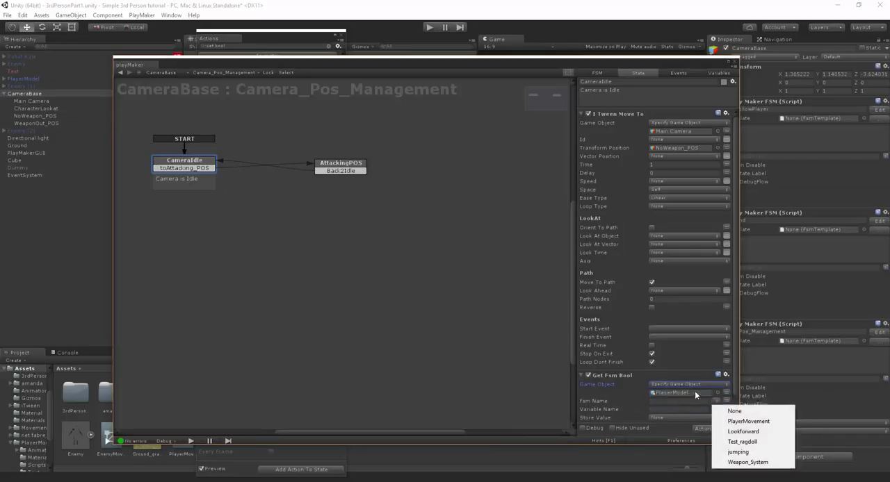
pyautogui.click(747, 461)
pyautogui.click(716, 409)
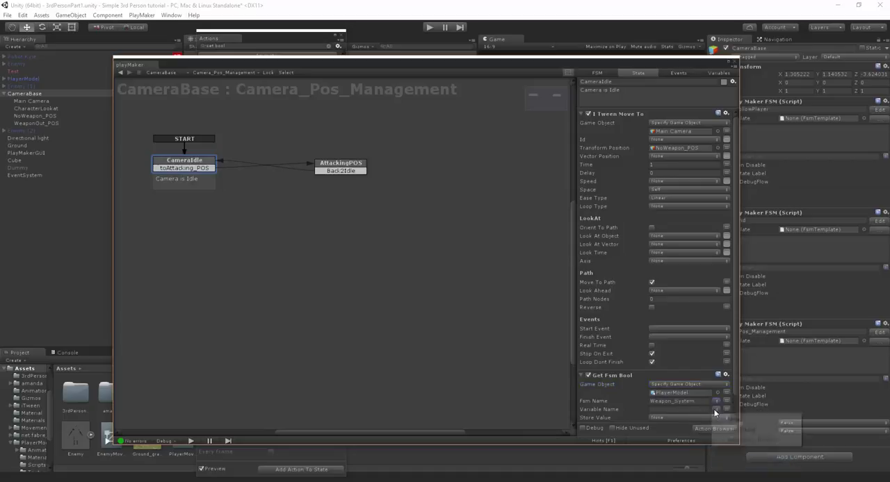
pyautogui.click(733, 440)
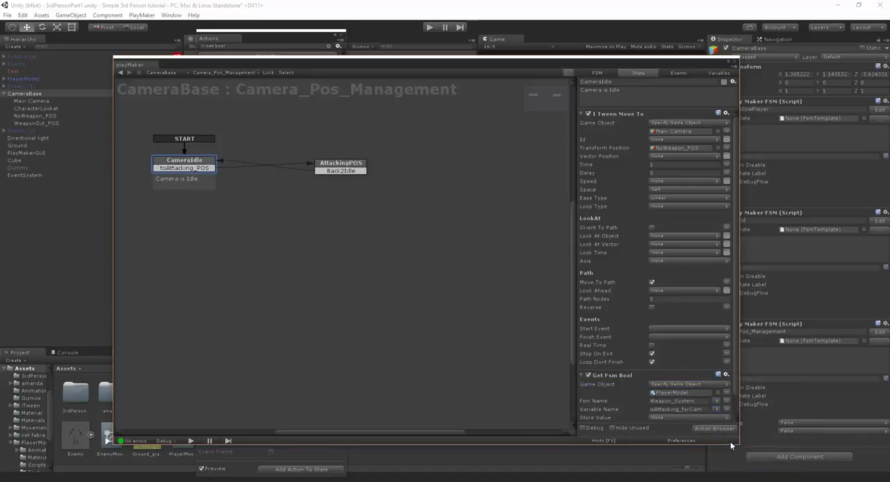
# - Store the Get Fsm Bool value of CameraIdle in isAttacking and make it update every frame
pyautogui.click(677, 417)
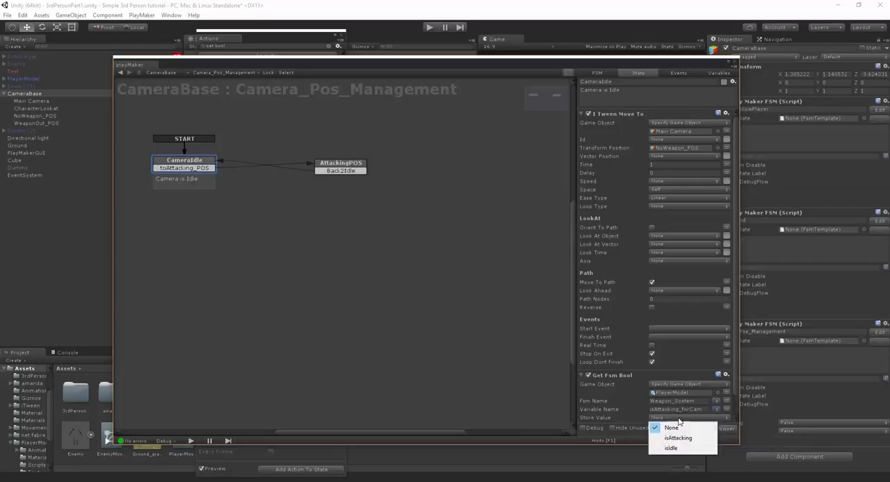
pyautogui.click(678, 435)
pyautogui.scroll(-1, 626, 359)
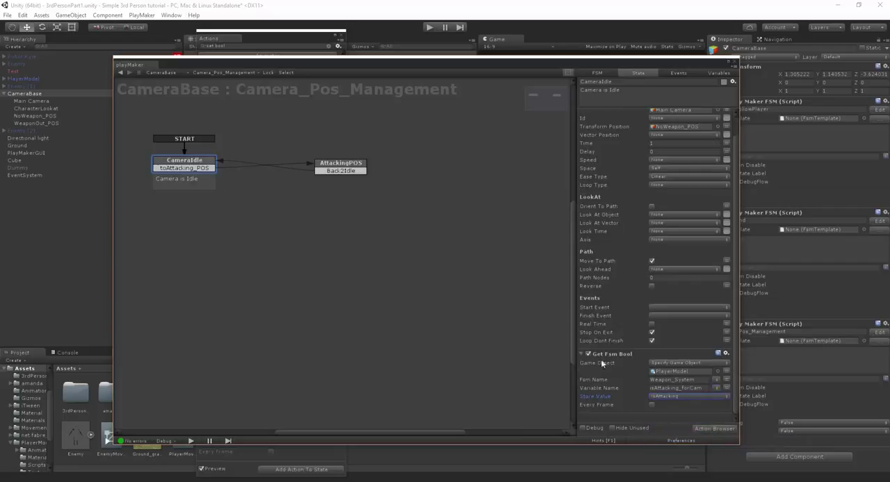
pyautogui.click(652, 406)
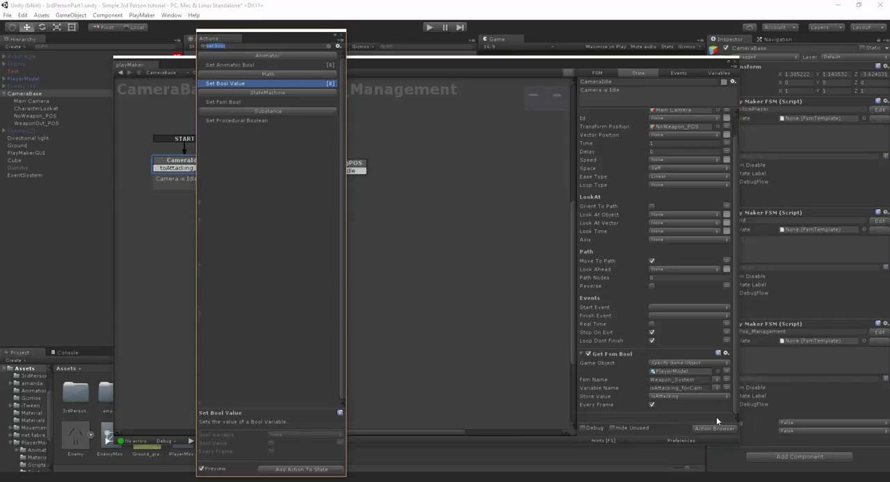
# - Add a Bool Test to CameraIdle that checks isAttacking every frame and sends toAttacking_POS when true
pyautogui.write('bool test')
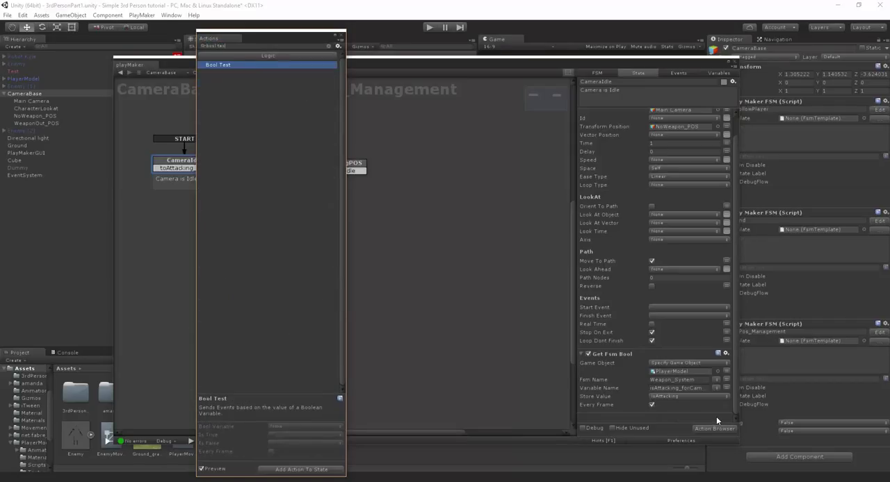
pyautogui.press('Return')
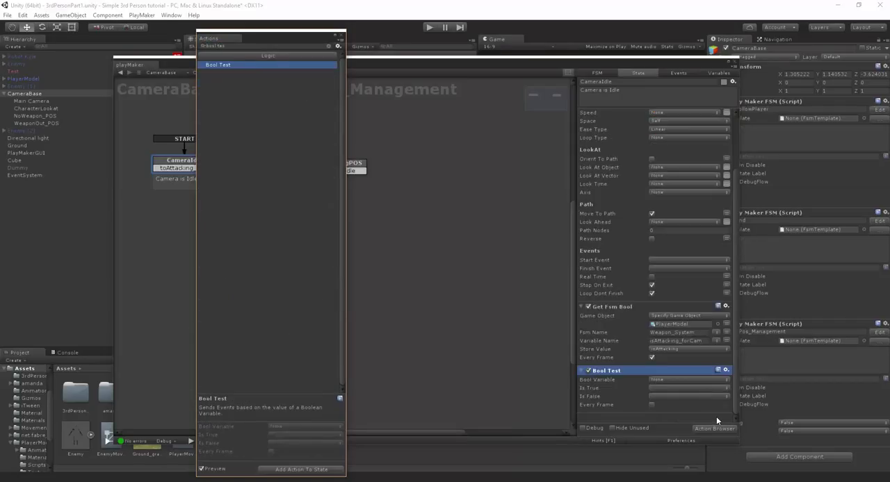
pyautogui.click(679, 377)
pyautogui.click(684, 380)
pyautogui.click(672, 399)
pyautogui.click(651, 390)
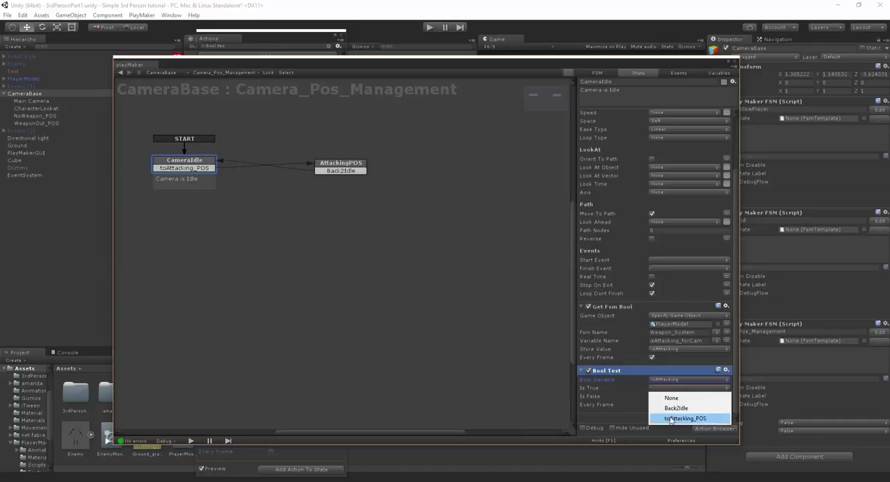
pyautogui.click(672, 419)
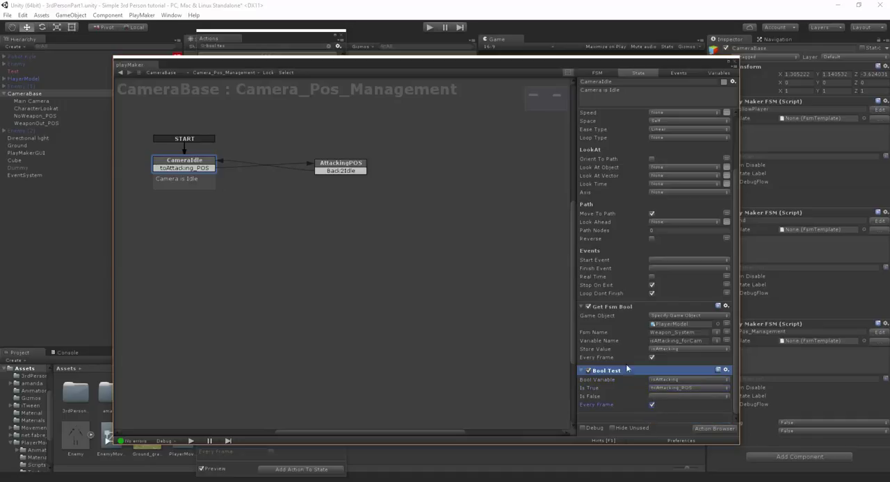
# - Replace AttackingPOS's unconfigured Get Fsm Bool with copies of CameraIdle's Get Fsm Bool and Bool Test, placed after iTween Move To
pyautogui.keyDown('shift'); pyautogui.click(617, 311); pyautogui.keyUp('shift')
pyautogui.rightClick(652, 308)
pyautogui.click(669, 360)
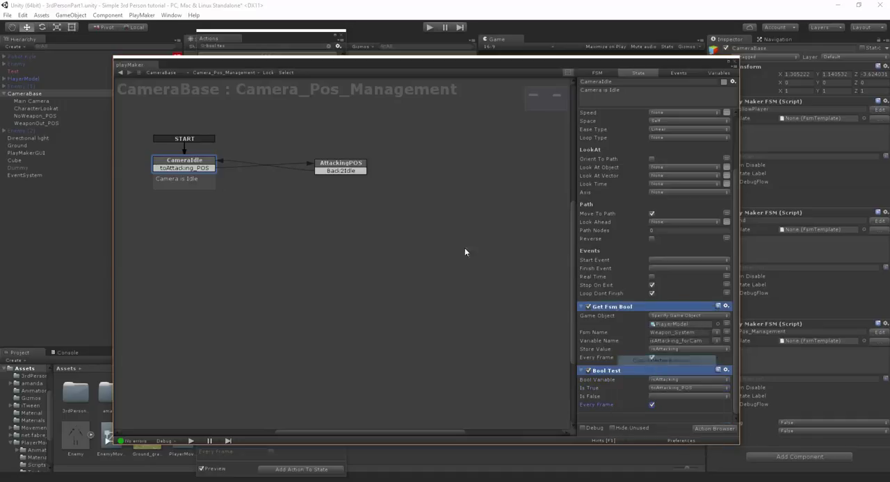
pyautogui.click(354, 167)
pyautogui.rightClick(618, 376)
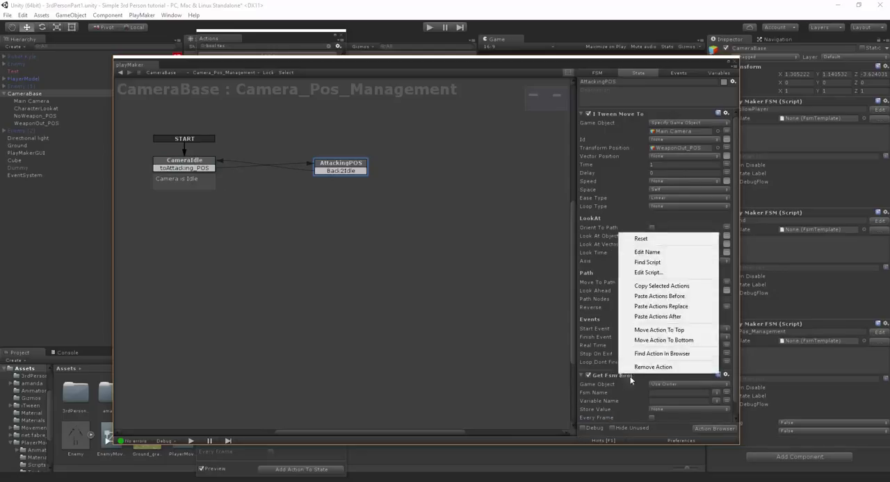
pyautogui.click(646, 367)
pyautogui.rightClick(600, 124)
pyautogui.click(643, 198)
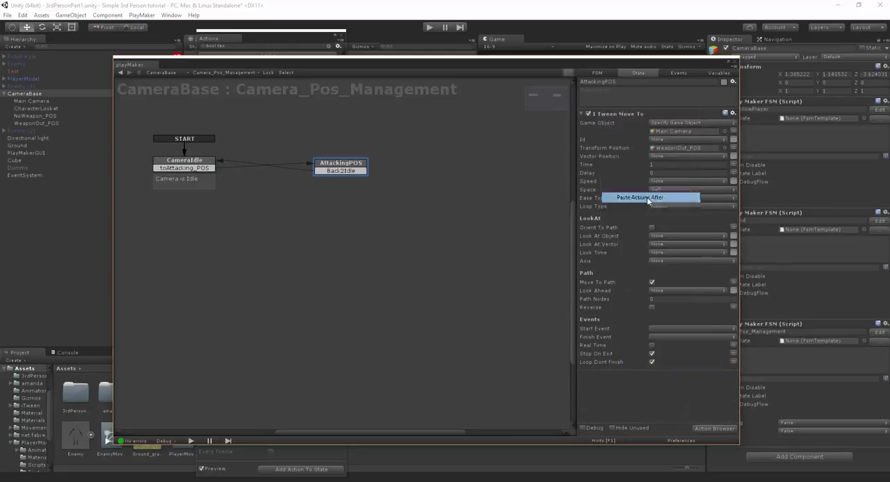
# - In AttackingPOS's Bool Test, set Is True to None and Is False to Back2Idle
pyautogui.click(655, 389)
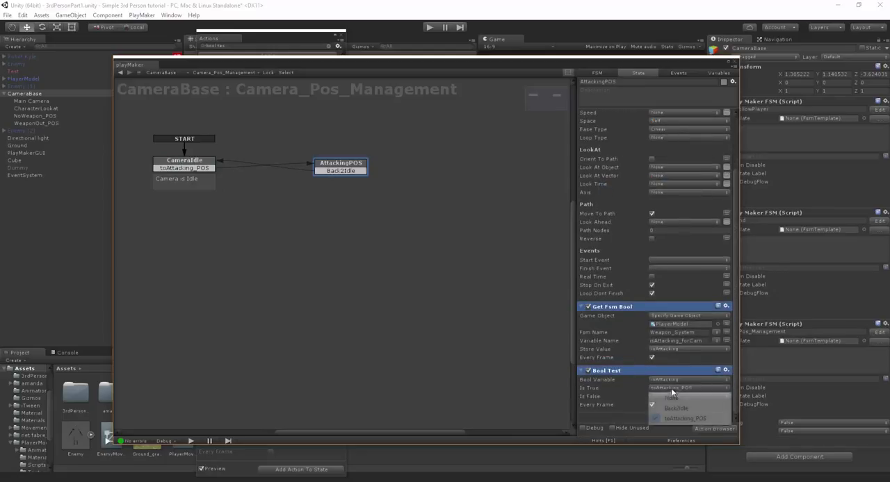
pyautogui.click(669, 397)
pyautogui.click(664, 397)
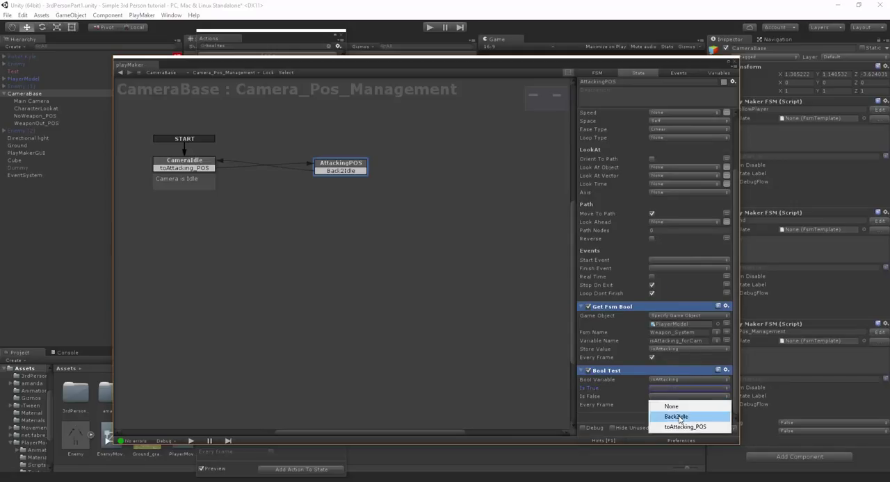
pyautogui.click(675, 417)
pyautogui.click(671, 420)
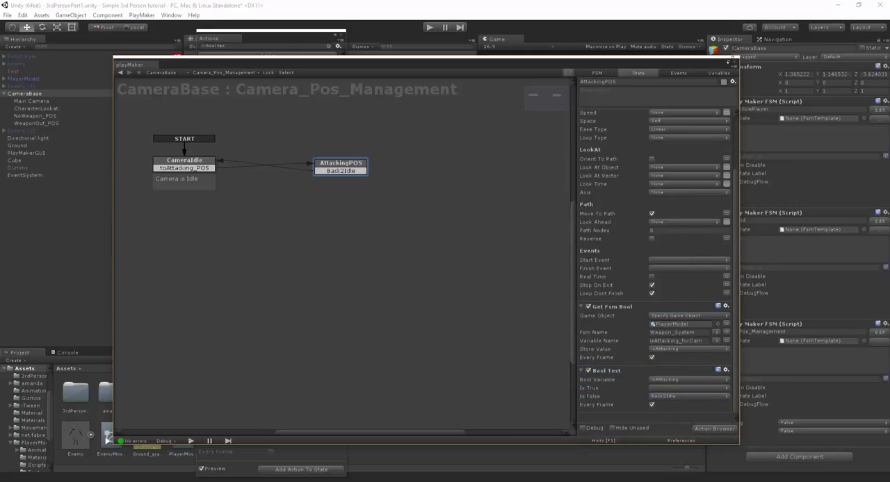
# - Close the PlayMaker editor, then dock the Game view alongside the Scene view and start play mode
pyautogui.click(726, 63)
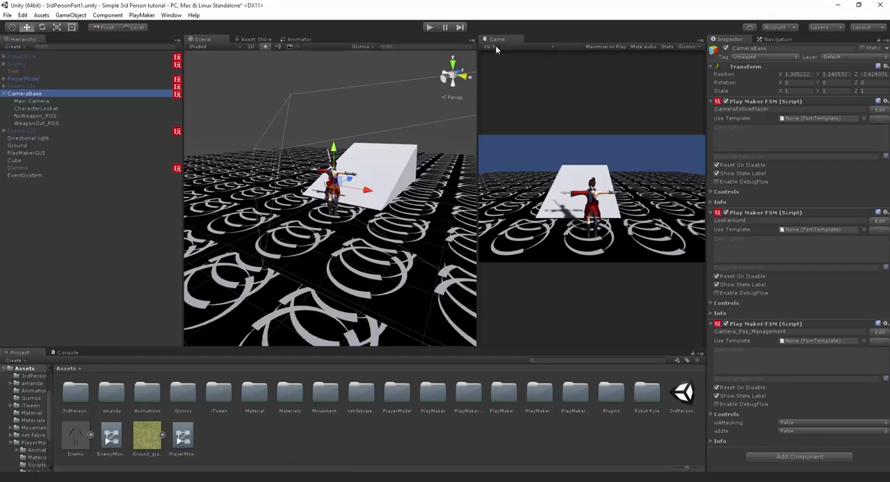
pyautogui.moveTo(495, 45); pyautogui.dragTo(255, 45)
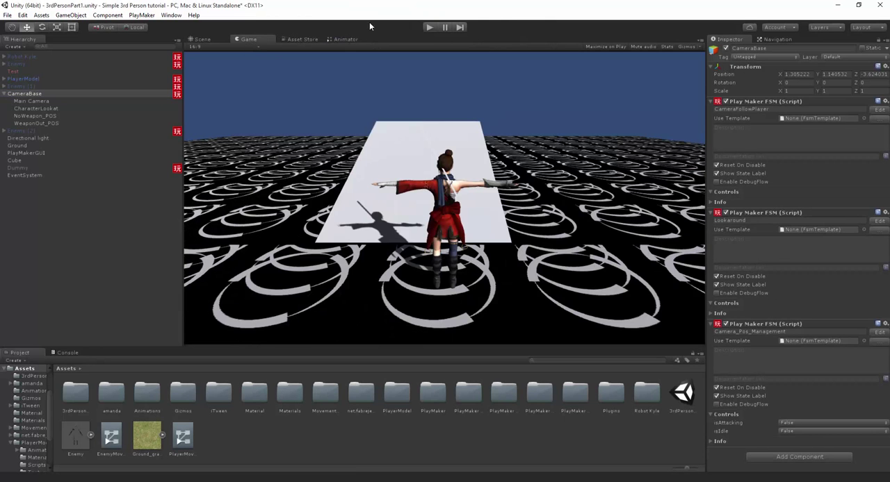
pyautogui.click(426, 27)
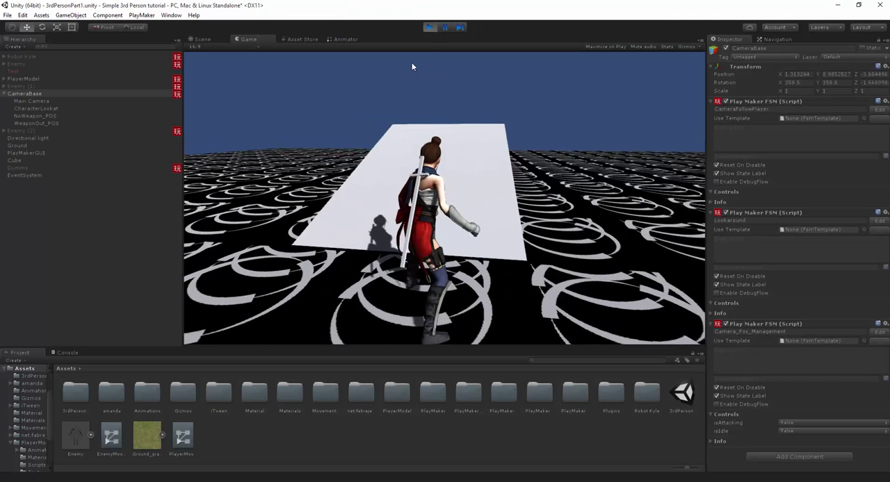
# - Move the character around and draw the sword to test the camera's switch to the weapon-out position
pyautogui.press('s')
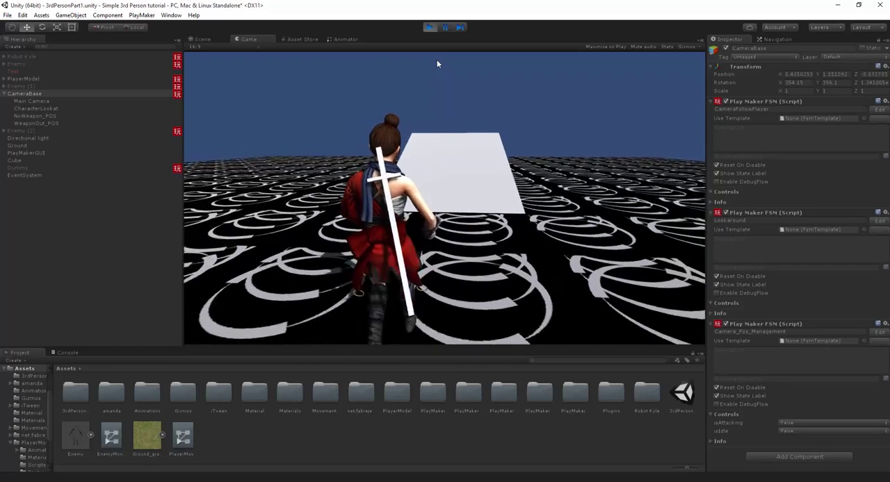
pyautogui.press('w')
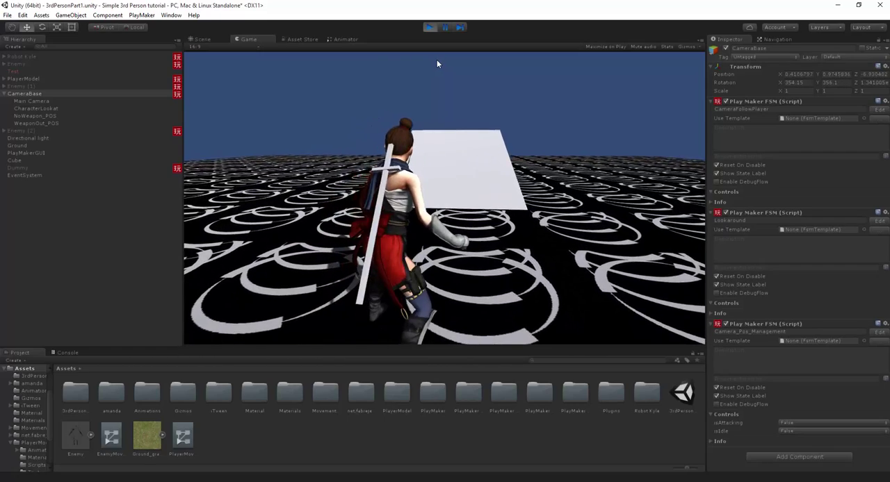
pyautogui.press('a')
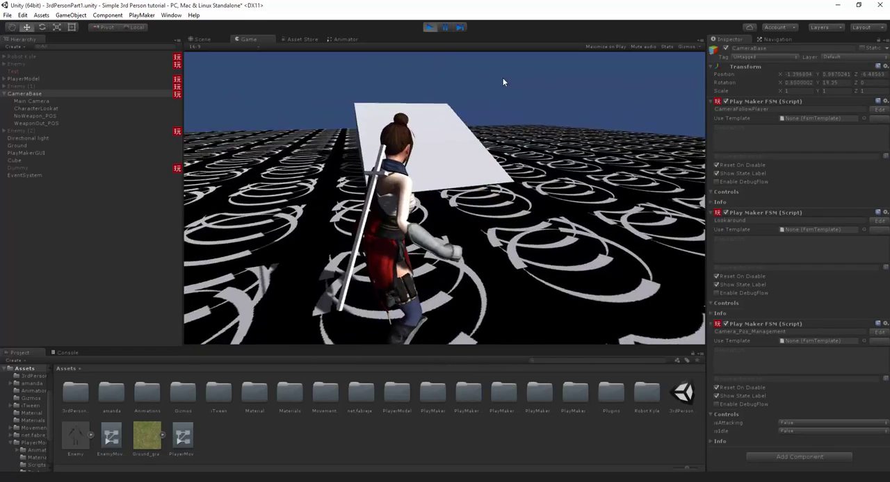
pyautogui.press('w')
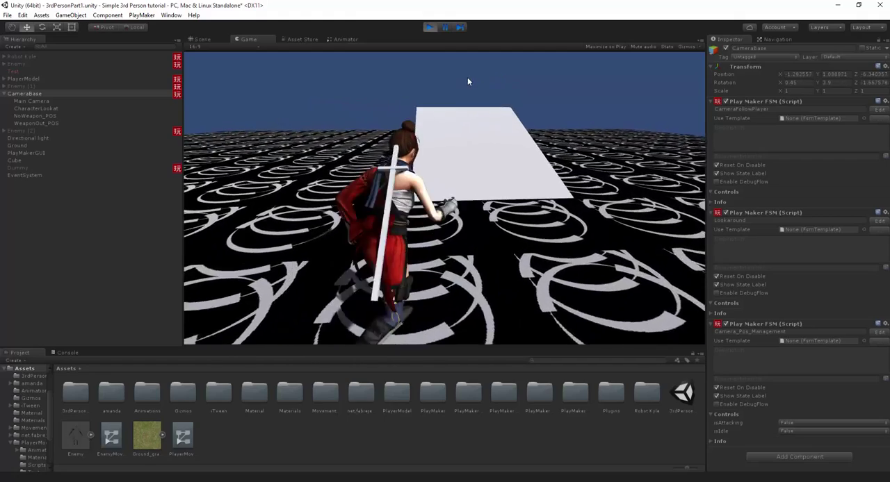
pyautogui.click(425, 72)
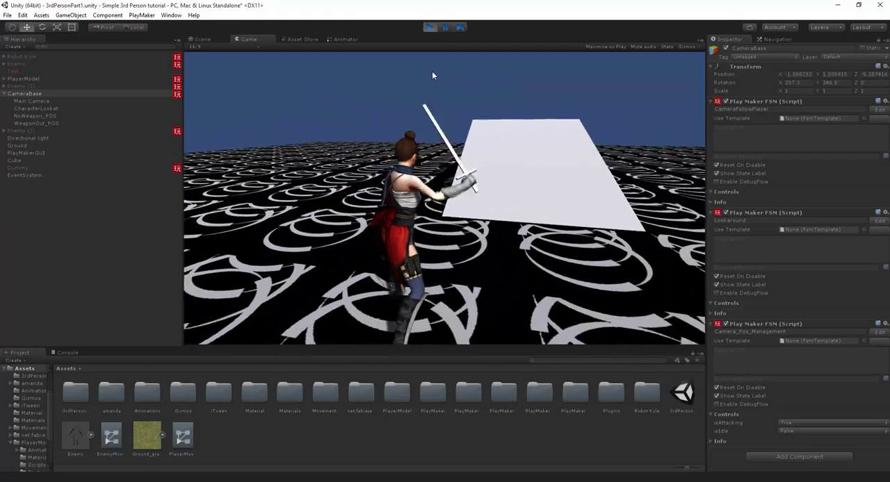
pyautogui.press('w')
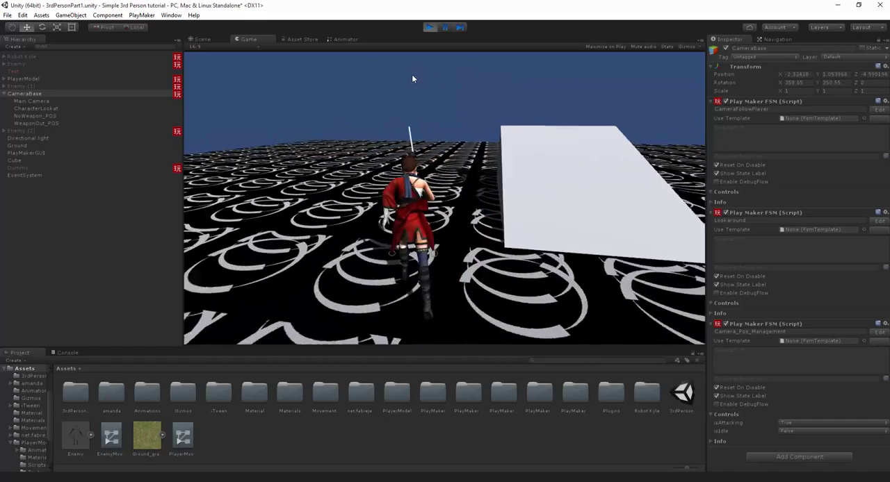
# - Move the character and sheathe the sword to test the camera's return to the no-weapon position, then stop play mode
pyautogui.press('w')
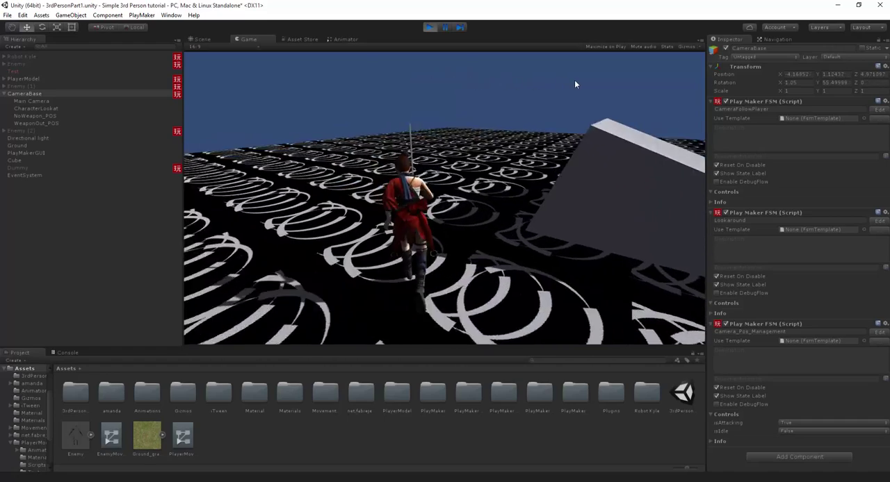
pyautogui.click(540, 81)
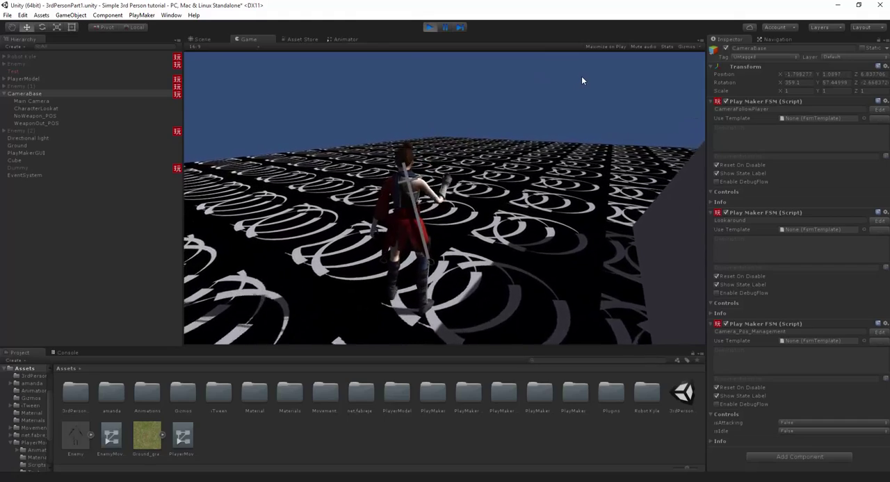
pyautogui.press('w')
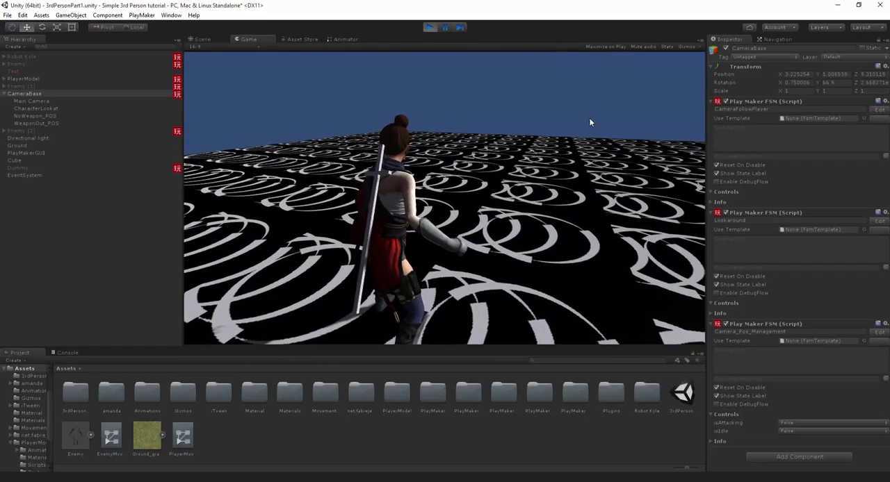
pyautogui.hotkey('ctrl', 'p')
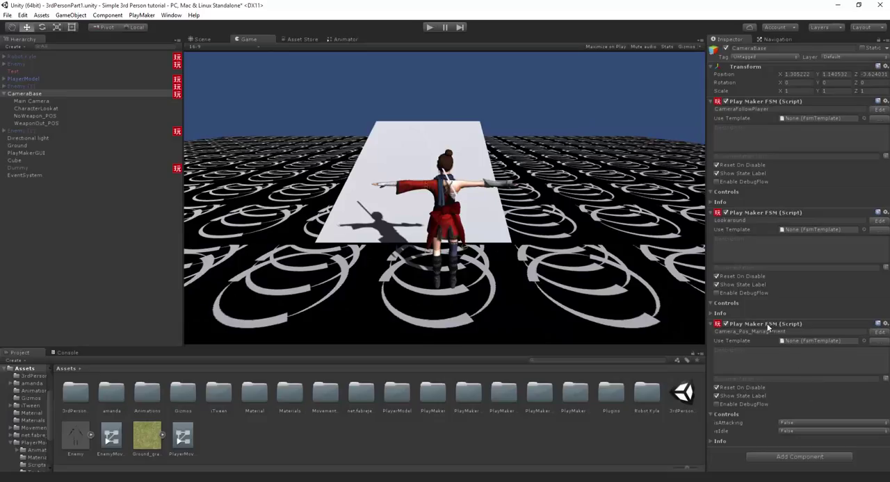
# - Open PlayerModel's Weapon_System FSM and copy the isAttacking_forCam Set Bool Value action from the Idle state
pyautogui.click(21, 80)
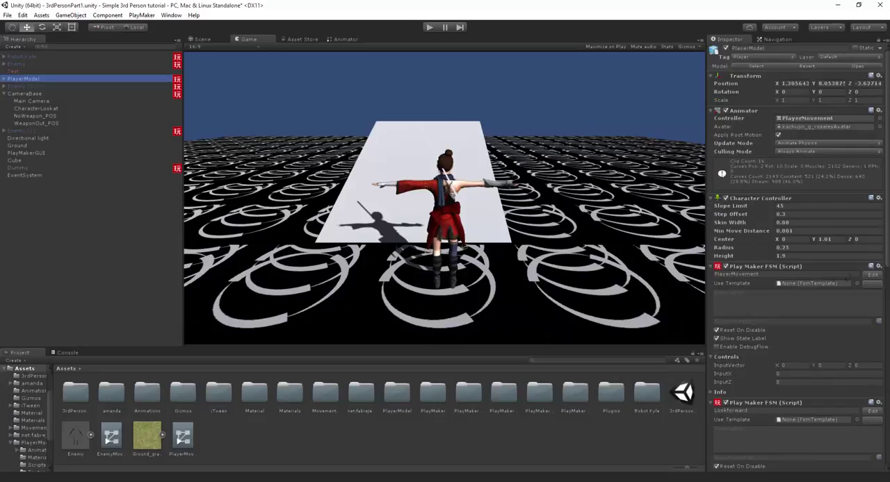
pyautogui.scroll(-10, 872, 278)
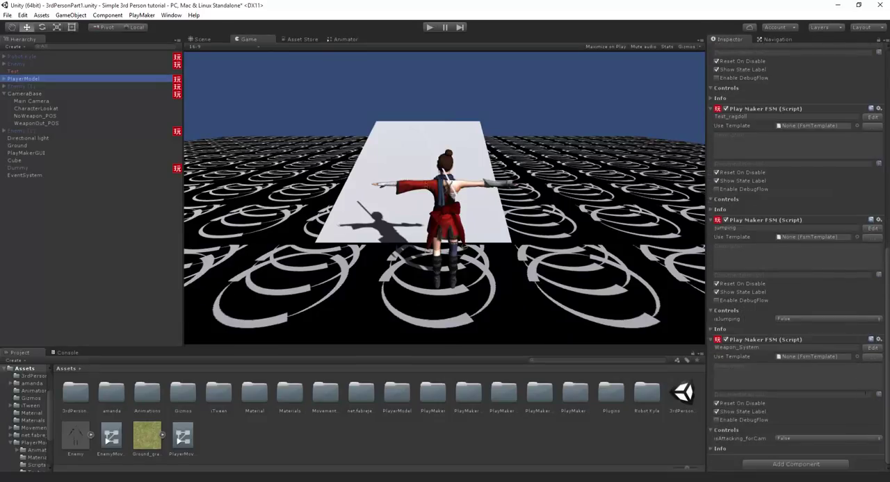
pyautogui.click(871, 347)
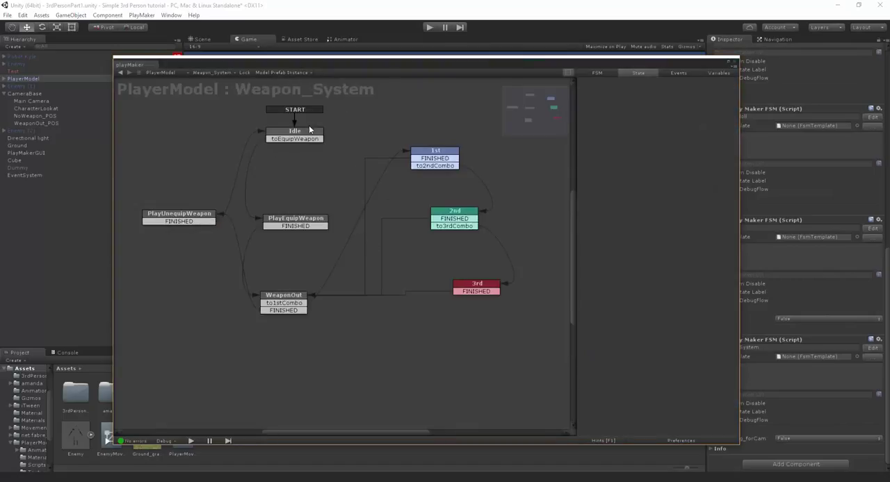
pyautogui.click(312, 132)
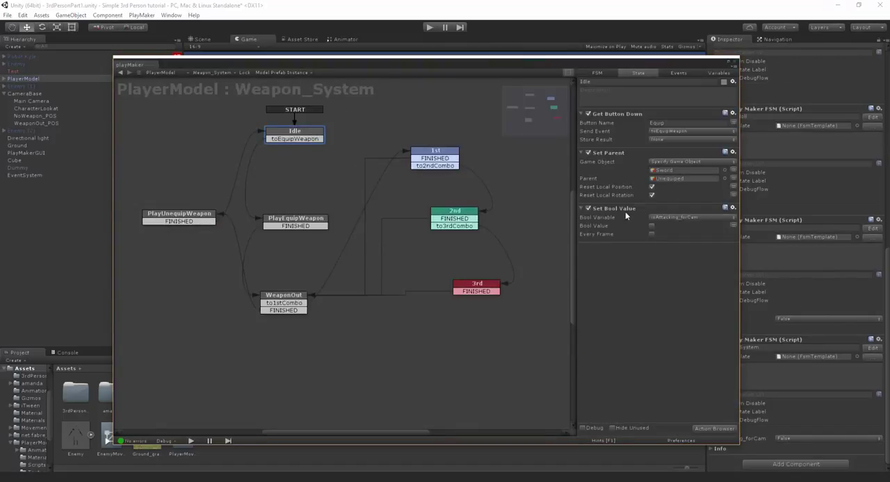
pyautogui.rightClick(625, 215)
pyautogui.click(667, 264)
# - Copy WeaponOut's isAttacking_forCam Set Bool Value, with Bool Value enabled, and paste it after Wait in PlayEquipWeapon
pyautogui.click(296, 222)
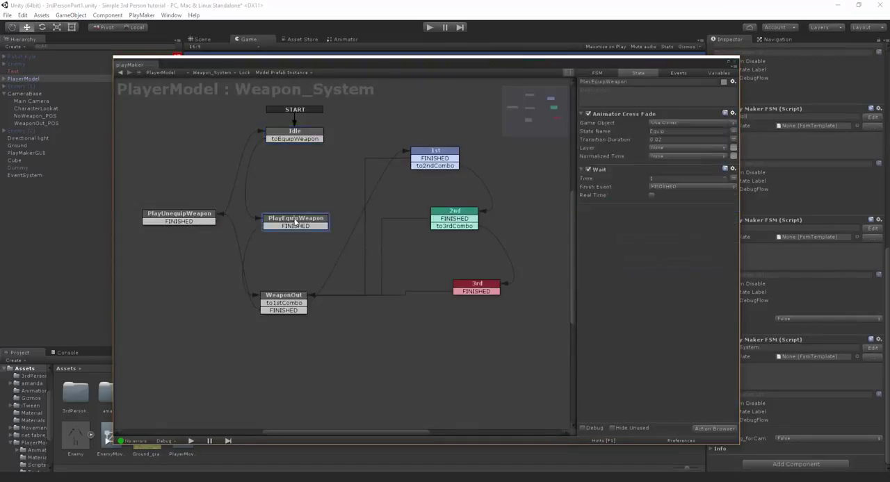
pyautogui.click(285, 298)
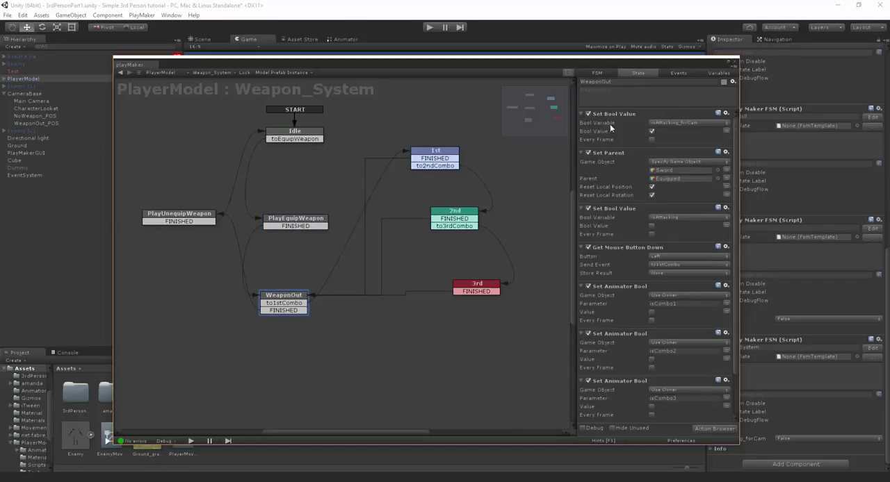
pyautogui.rightClick(612, 121)
pyautogui.click(325, 202)
pyautogui.click(321, 223)
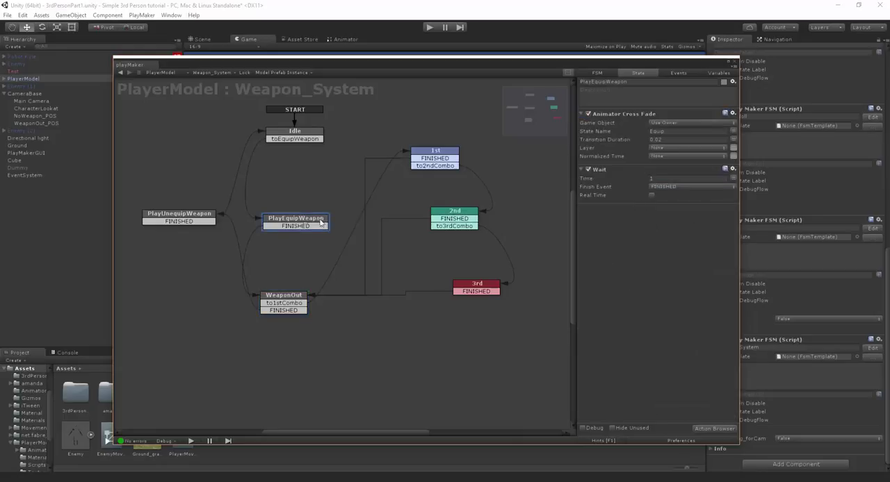
pyautogui.rightClick(634, 226)
pyautogui.click(664, 292)
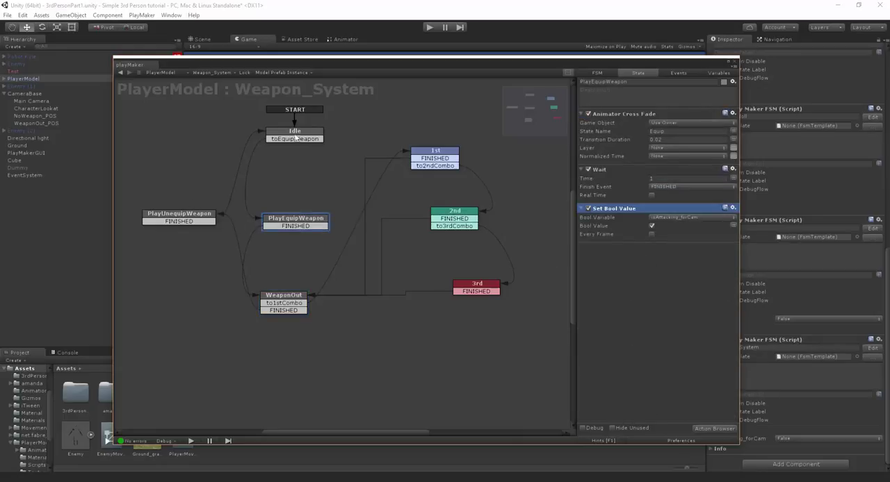
# - Paste a Set Bool Value for isAttacking_forCam, with Bool Value disabled, after Wait in PlayUnequipWeapon, then close the PlayMaker editor
pyautogui.click(196, 218)
pyautogui.rightClick(731, 268)
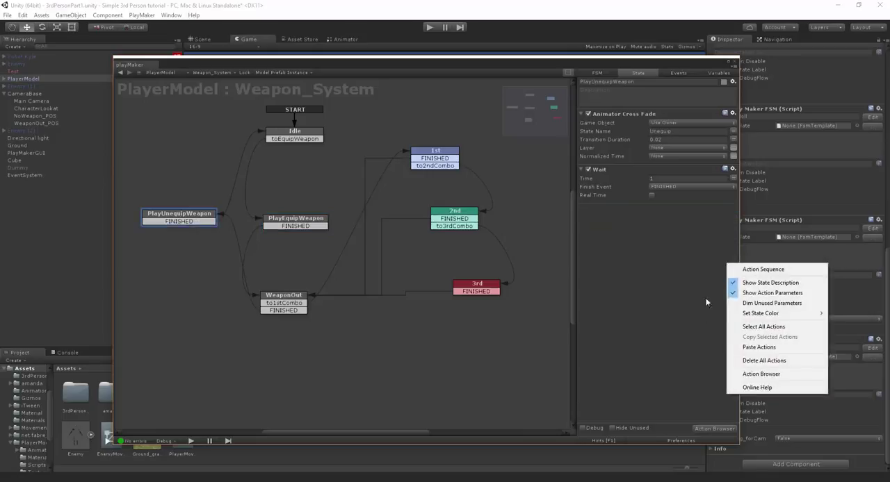
pyautogui.click(743, 347)
pyautogui.click(661, 262)
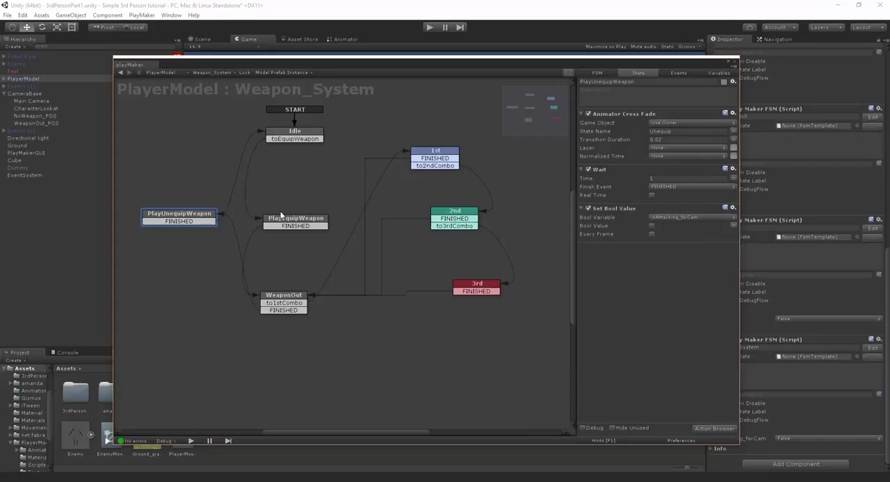
pyautogui.click(734, 63)
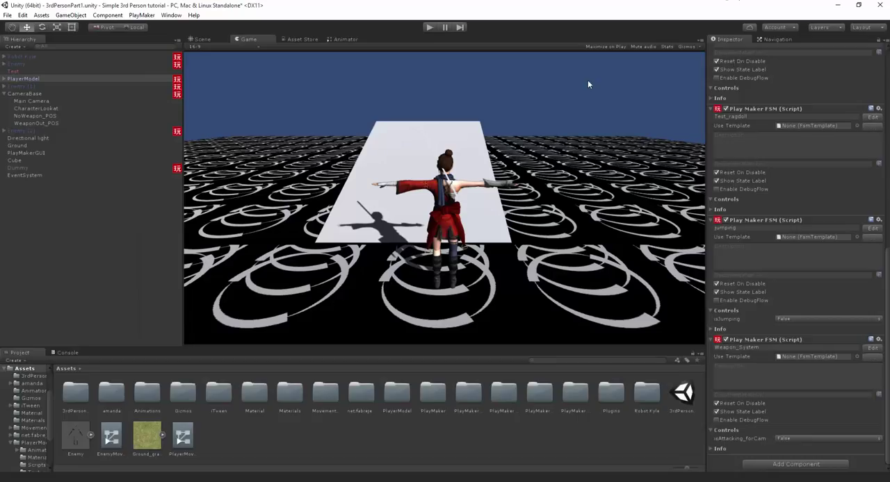
# - Run the game, draw and sheathe the sword while moving to test the camera switch timing, then stop play mode
pyautogui.hotkey('ctrl', 'p')
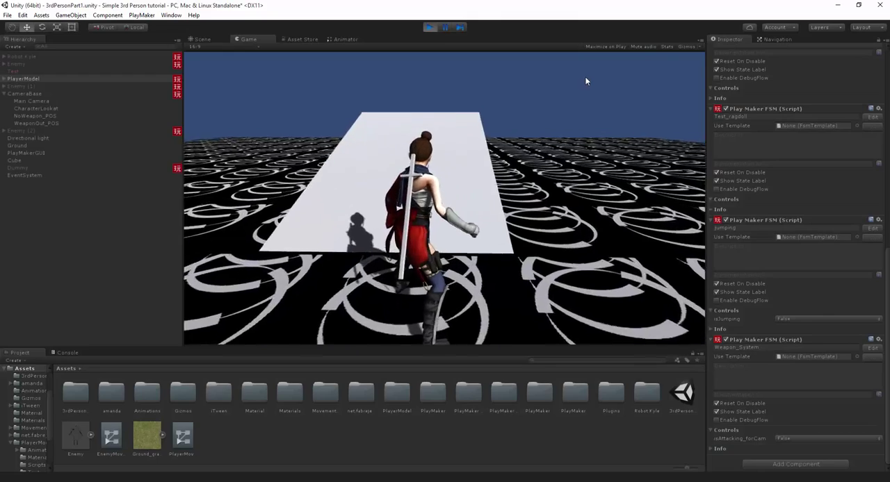
pyautogui.click(590, 71)
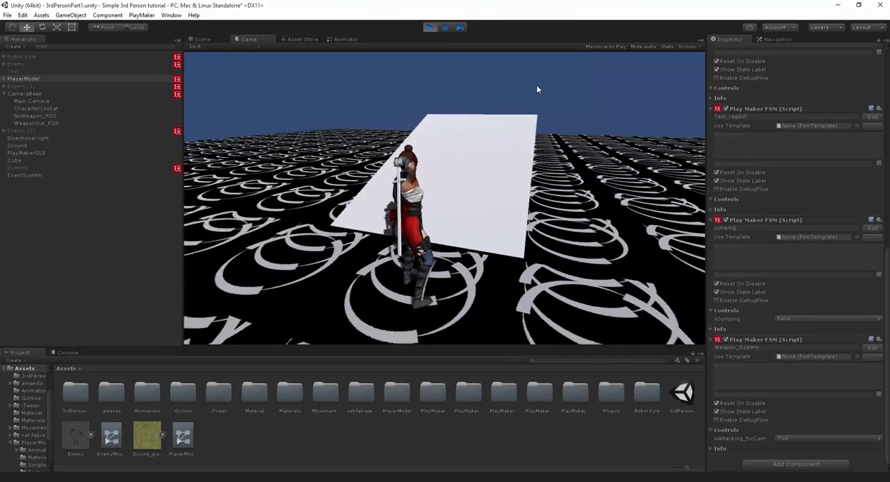
pyautogui.press('w')
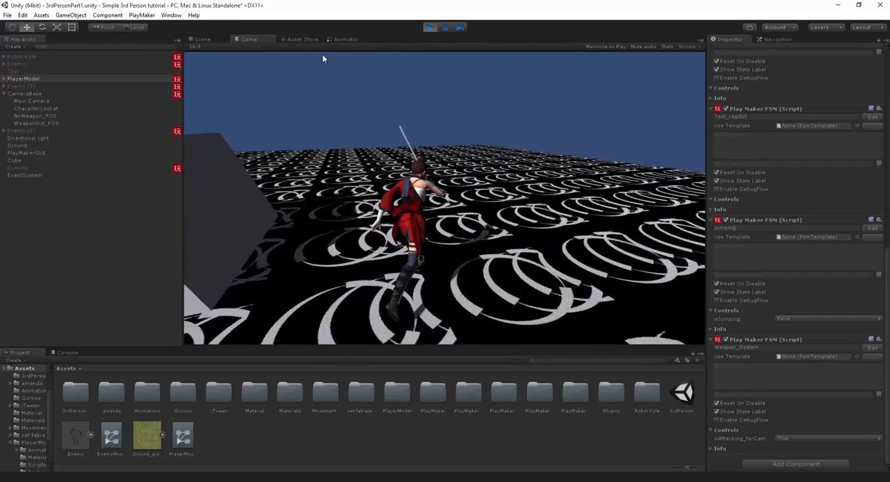
pyautogui.click(321, 57)
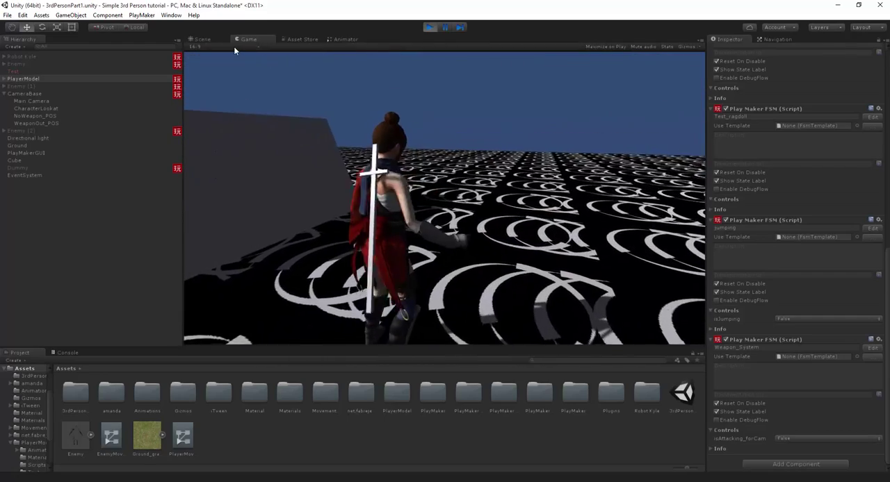
pyautogui.press('w')
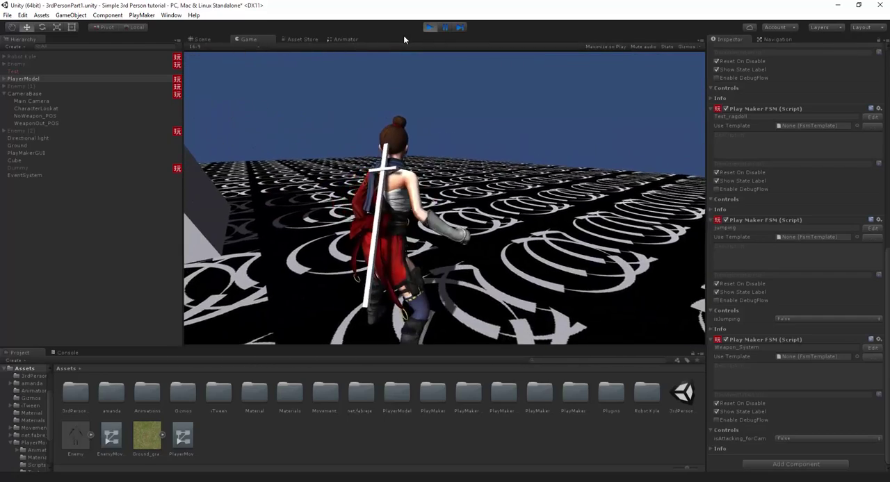
pyautogui.click(429, 27)
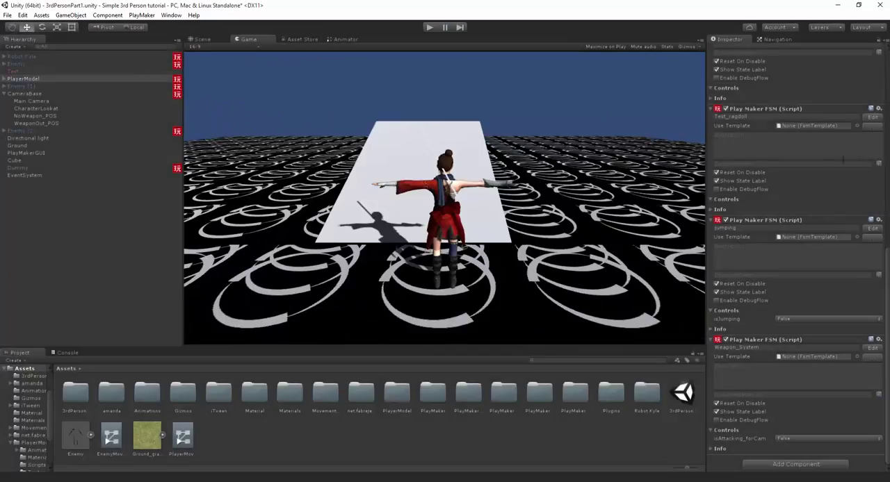
# - In CameraBase's Camera_Pos_Management FSM, set the iTween Move To Time to 0.5 in AttackingPOS and CameraIdle, then close the editor
pyautogui.click(25, 94)
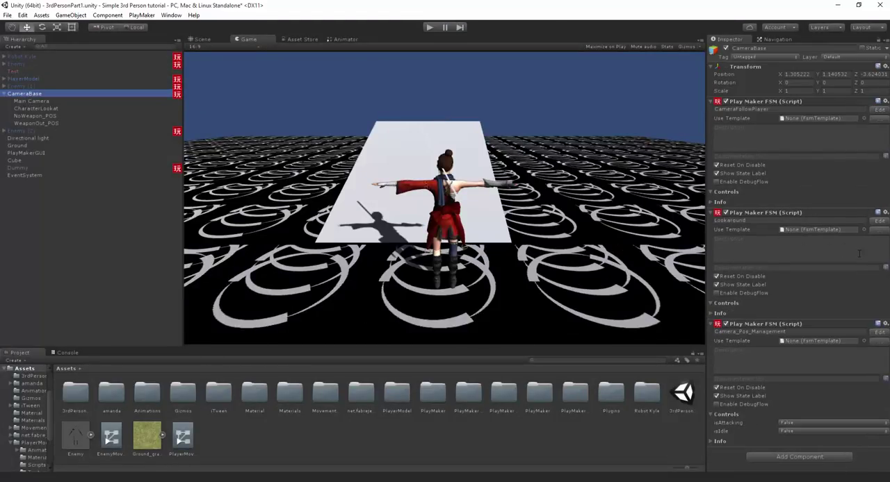
pyautogui.click(880, 332)
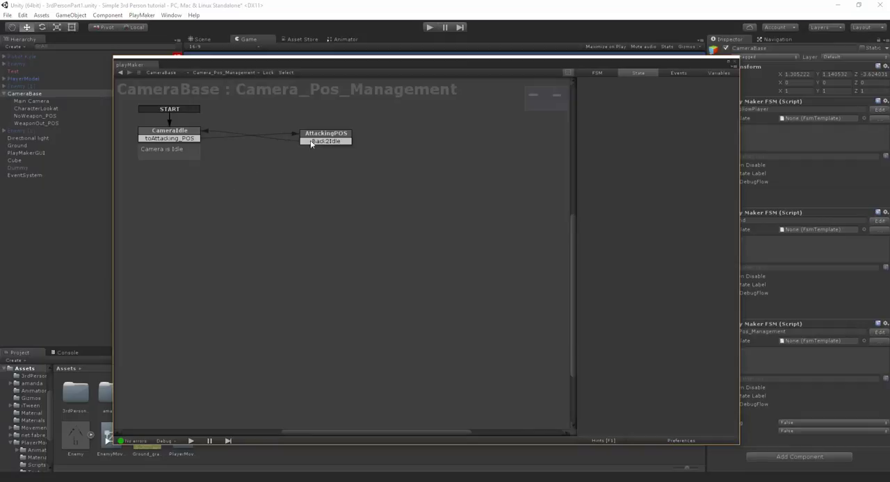
pyautogui.click(310, 142)
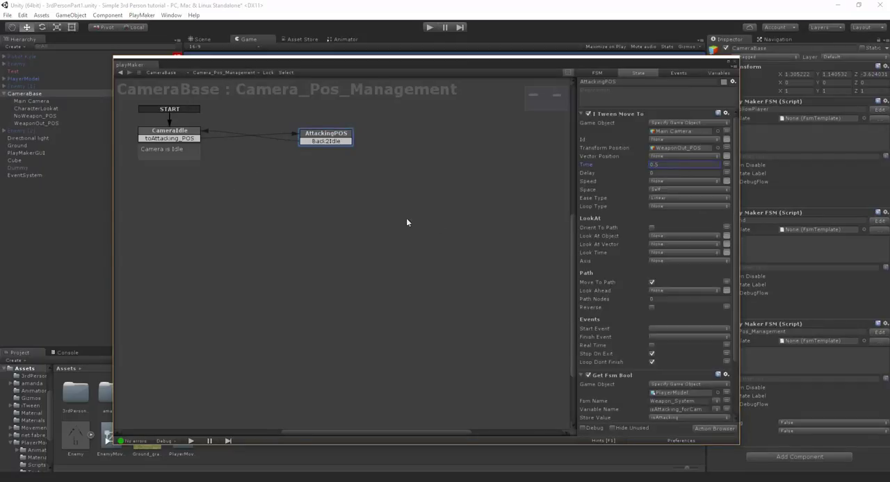
pyautogui.click(147, 130)
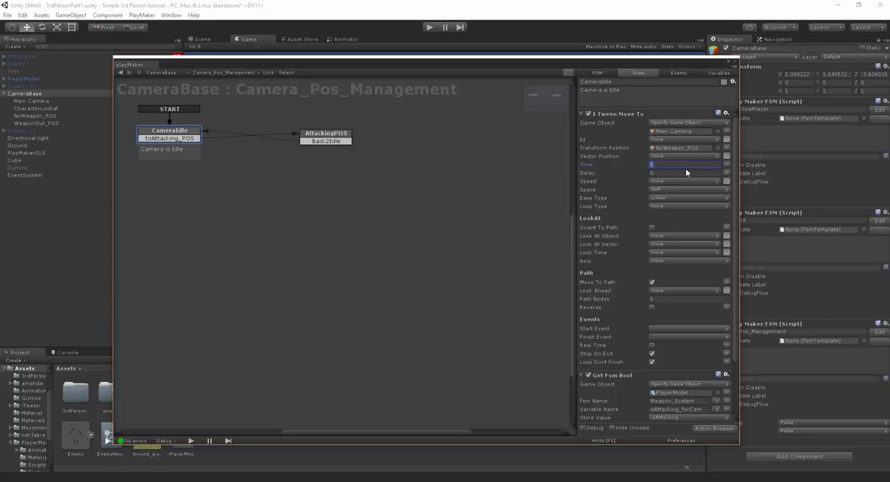
pyautogui.write('0.5')
pyautogui.click(735, 63)
# - Start play mode and run around while drawing and sheathing the sword to test the 0.5-second camera transitions
pyautogui.hotkey('ctrl', 'p')
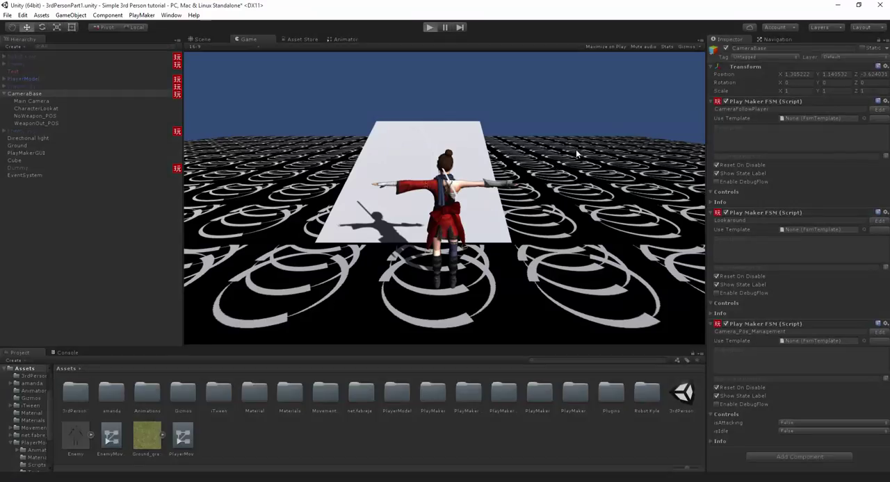
pyautogui.click(565, 144)
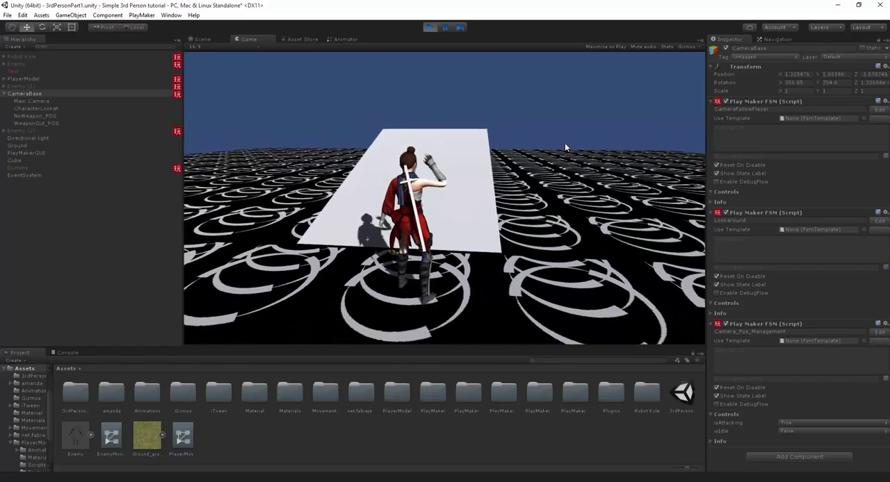
pyautogui.press('w')
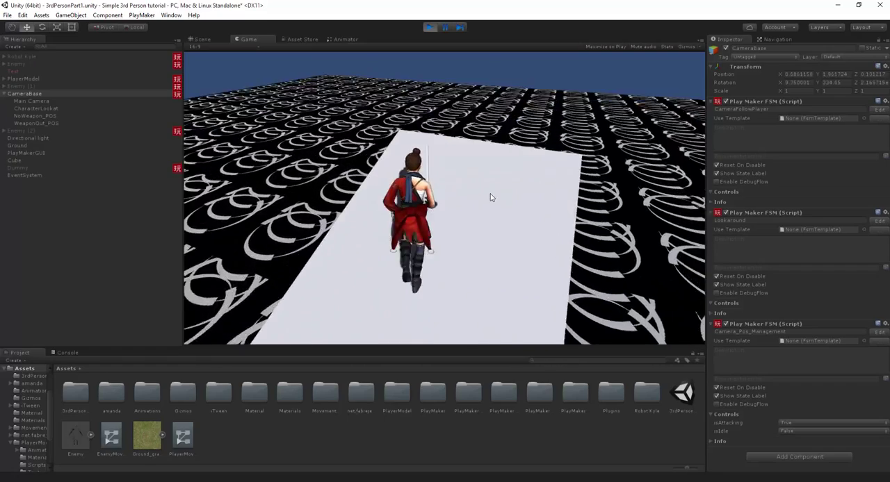
pyautogui.press('w')
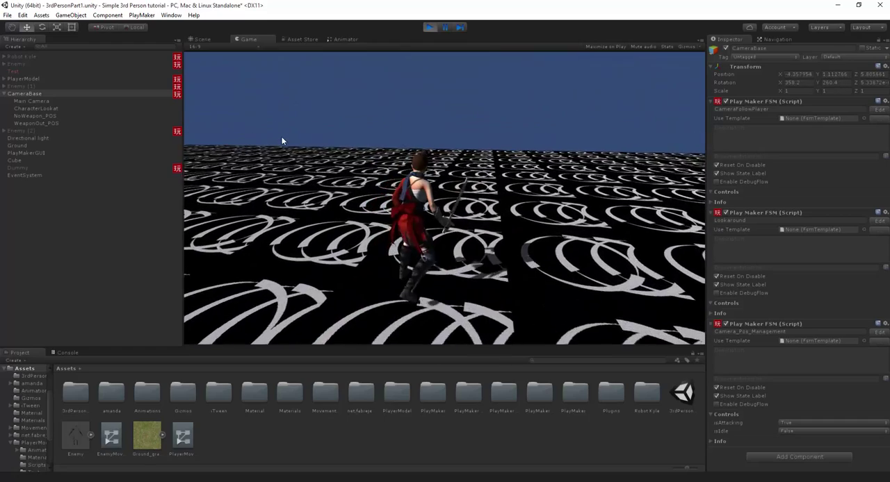
pyautogui.click(281, 137)
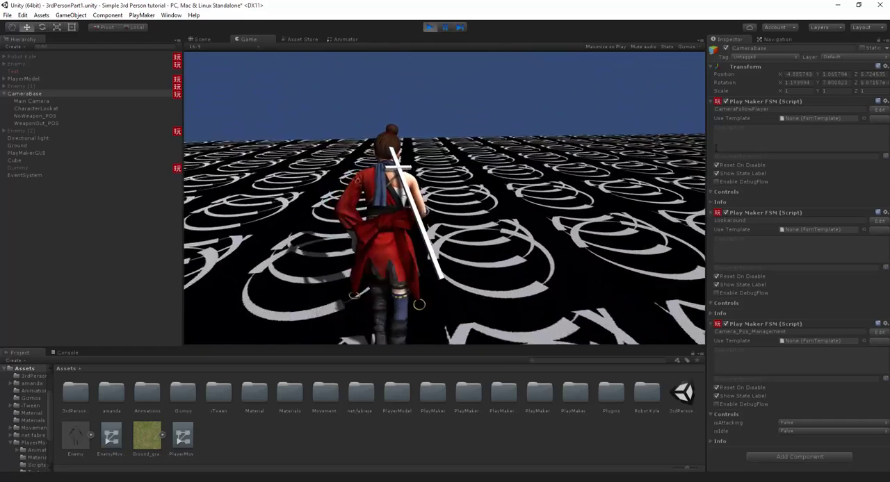
pyautogui.press('w')
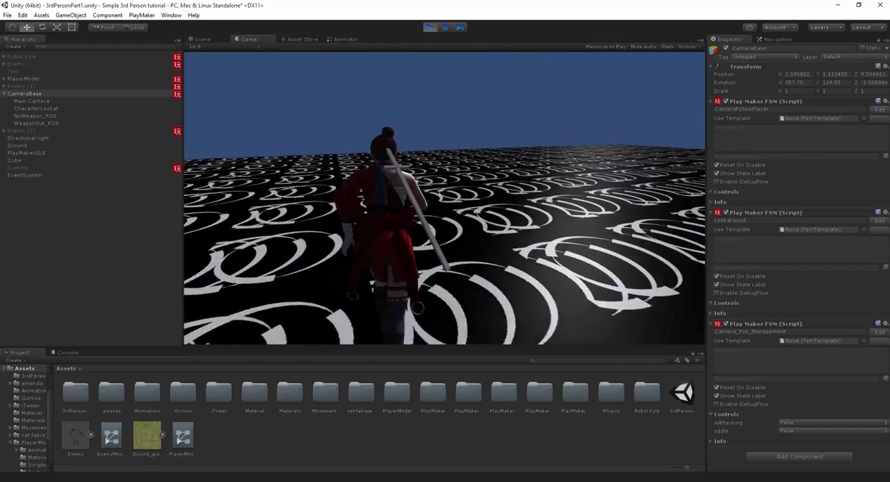
pyautogui.press('w')
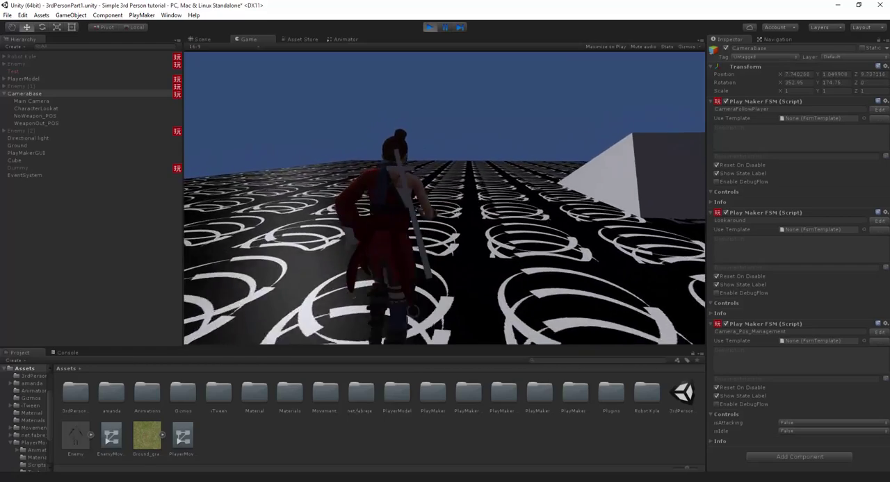
pyautogui.press('w')
pyautogui.press('e')
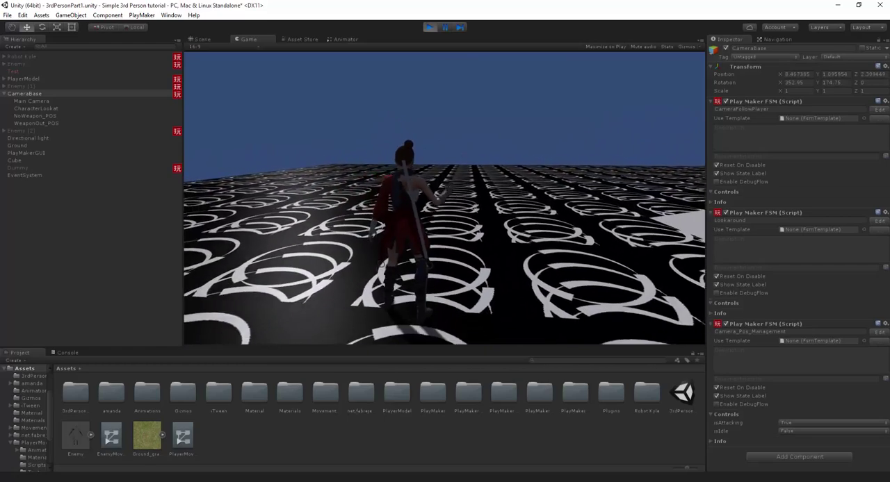
pyautogui.press('w')
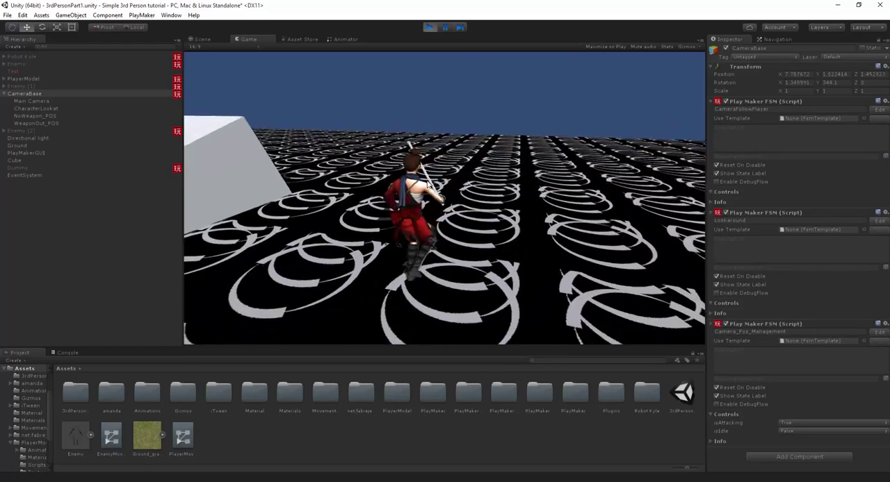
pyautogui.press('w')
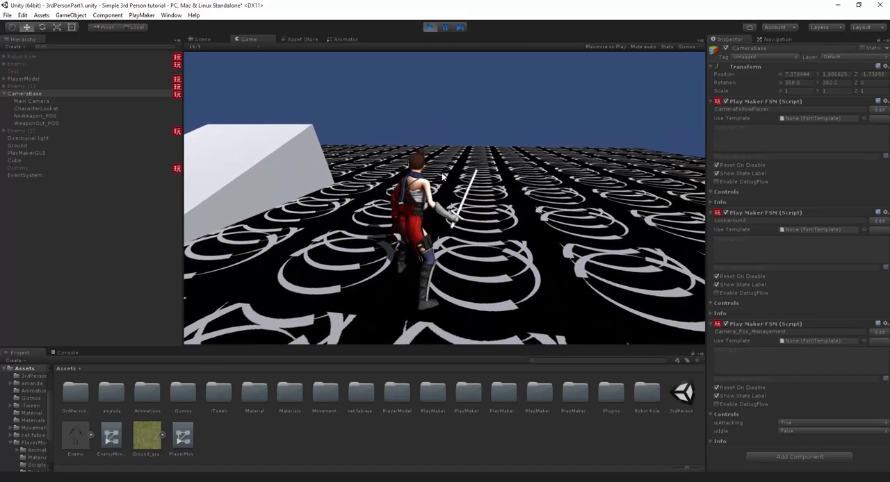
# - Keep running around in play mode, sheathing and redrawing the sword to check the camera transitions
pyautogui.press('w')
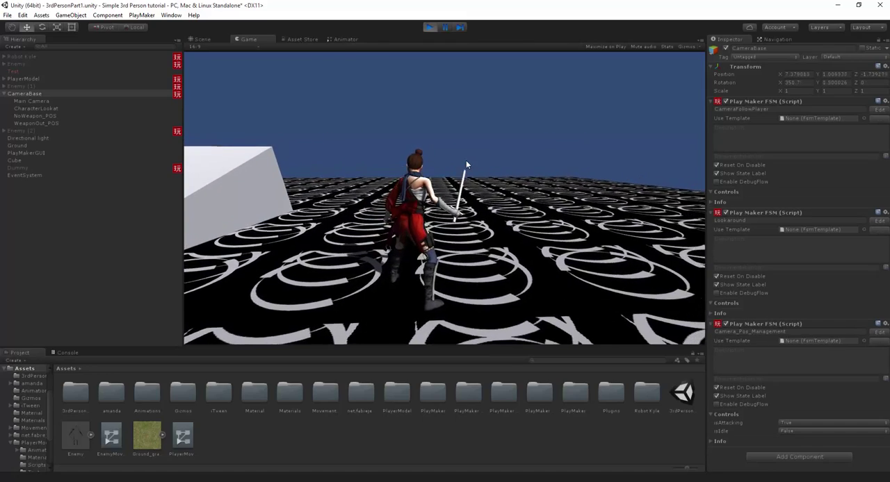
pyautogui.press('e')
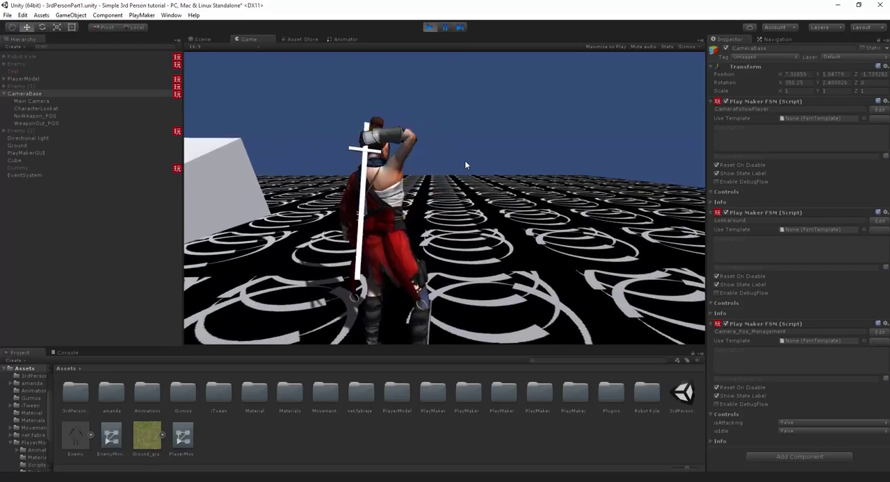
pyautogui.press('w')
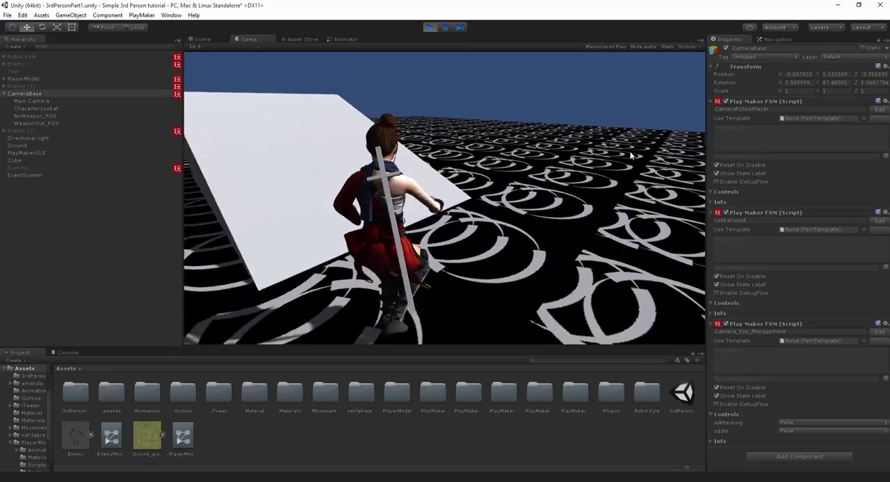
pyautogui.press('a')
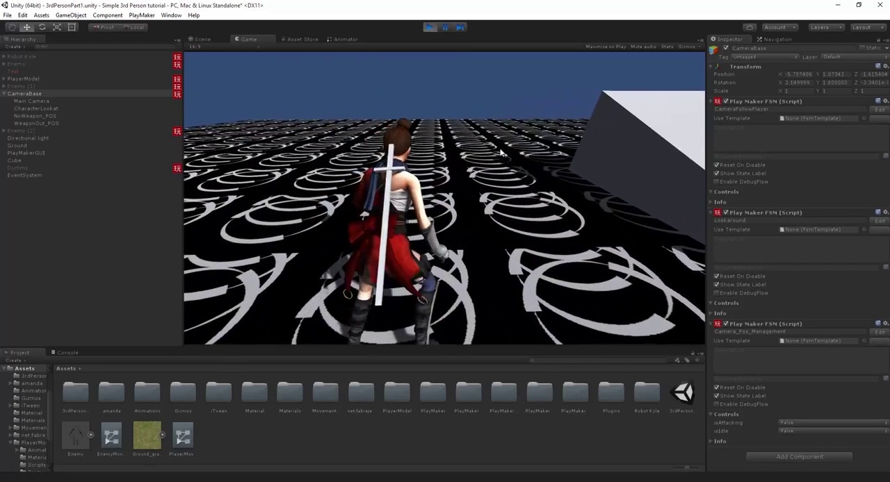
pyautogui.press('e')
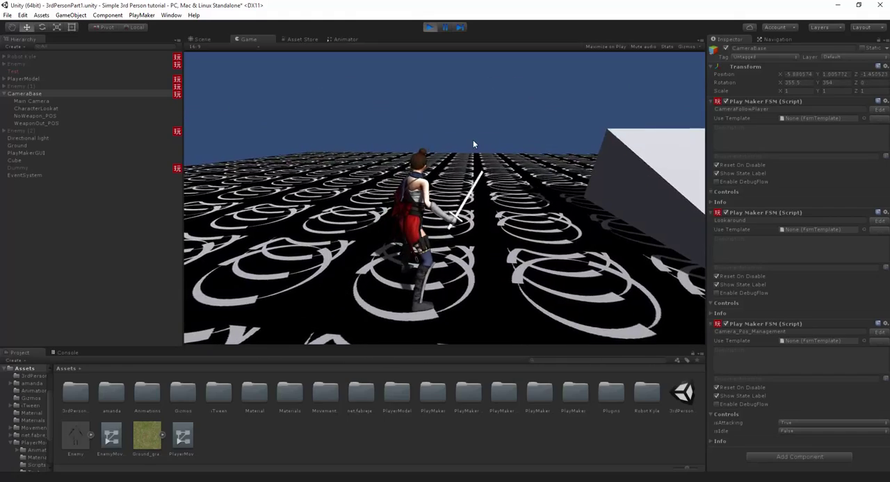
# - Dock the Game view beside the Scene view and widen it so the character can be seen in both
pyautogui.moveTo(248, 39); pyautogui.dragTo(647, 172)
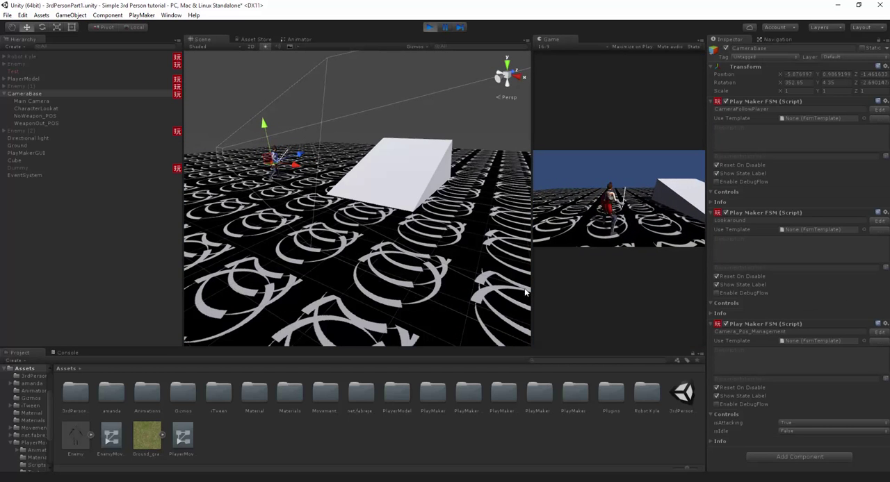
pyautogui.moveTo(531, 292); pyautogui.dragTo(428, 264)
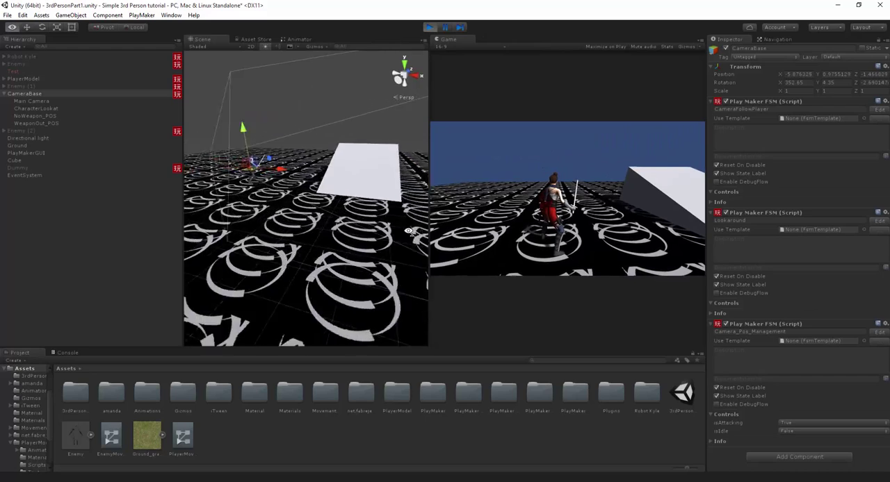
pyautogui.press('w')
pyautogui.moveTo(408, 231); pyautogui.dragTo(330, 216, button='right')
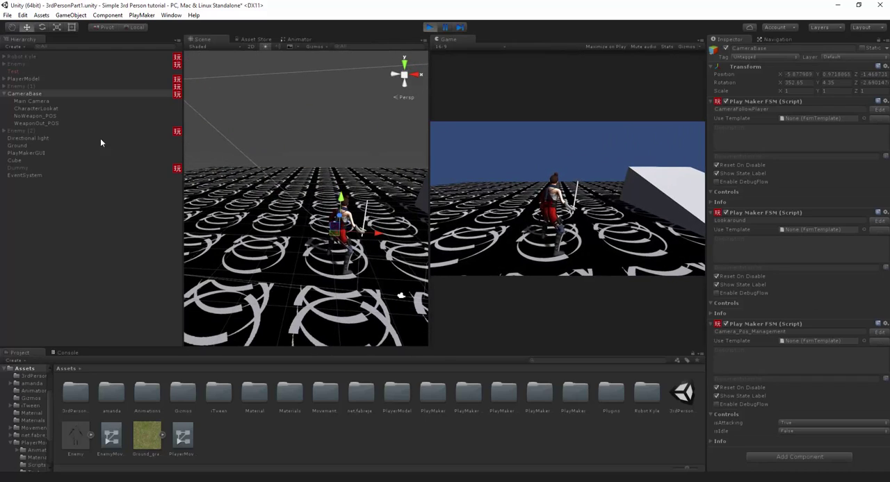
# - Try shifting the Main Camera sideways to X about 1.04 during play with the weapon out, and stop play mode
pyautogui.click(39, 101)
pyautogui.press('f')
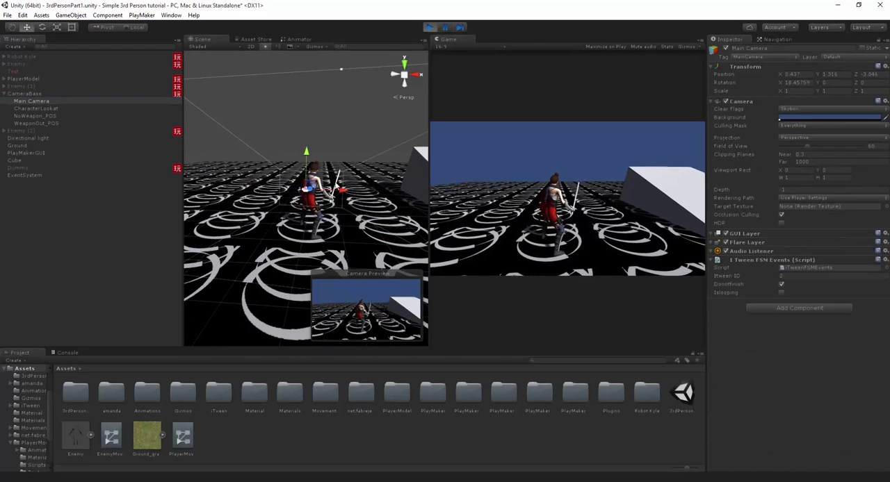
pyautogui.moveTo(327, 198); pyautogui.dragTo(387, 193)
pyautogui.scroll(-3, 370, 203)
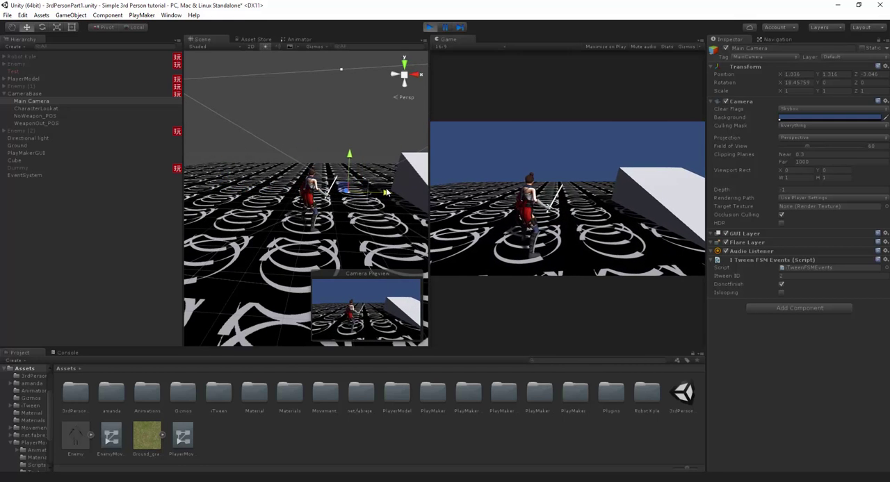
pyautogui.click(430, 28)
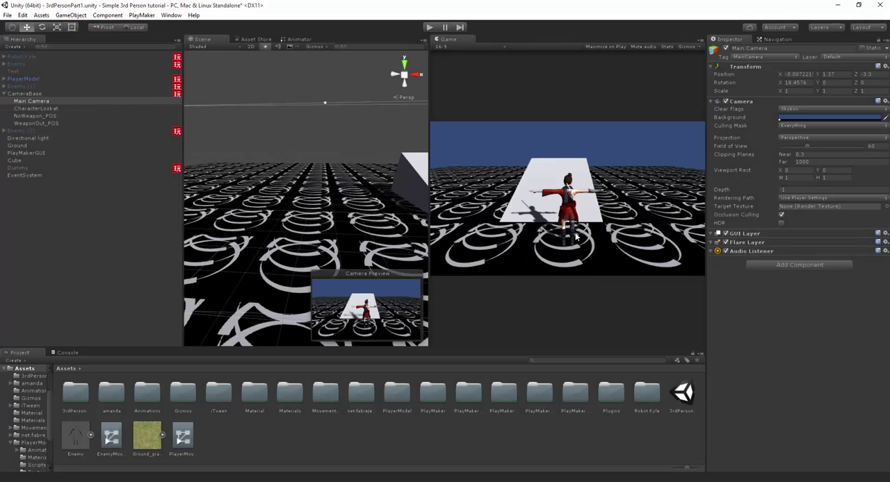
# - Run the game with the sword drawn and move WeaponOut_POS sideways to X about 0.78
pyautogui.click(430, 29)
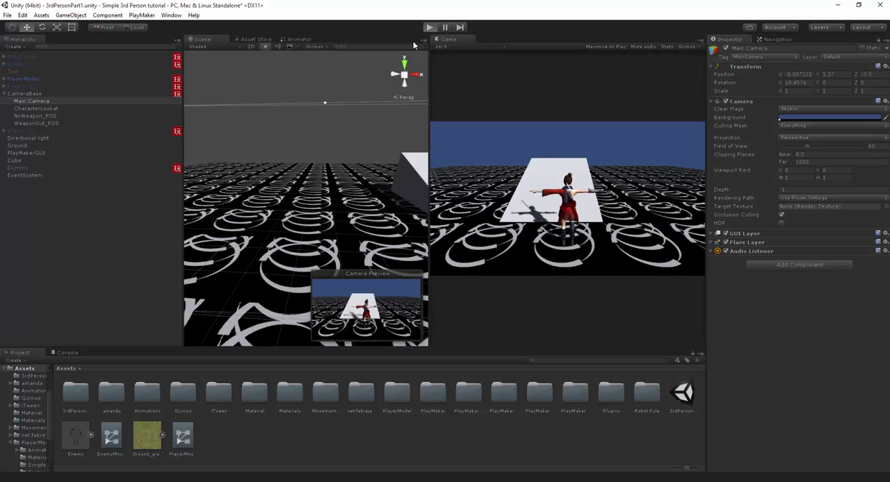
pyautogui.click(40, 123)
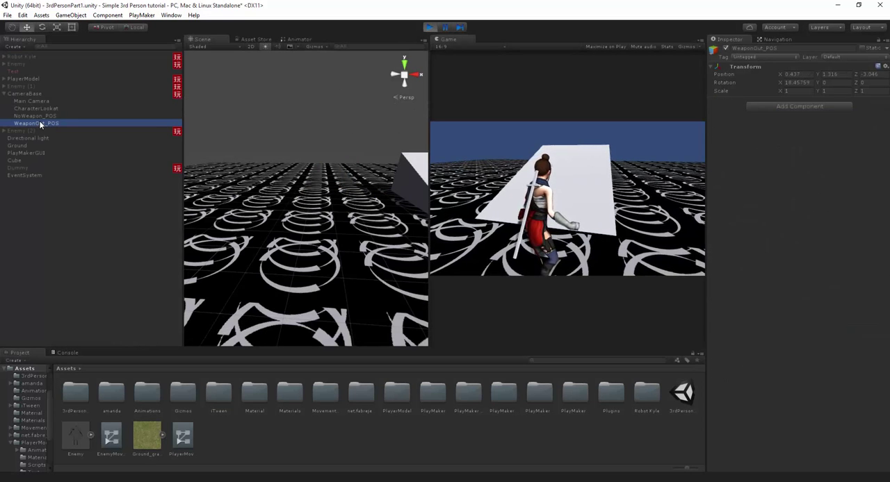
pyautogui.click(574, 238)
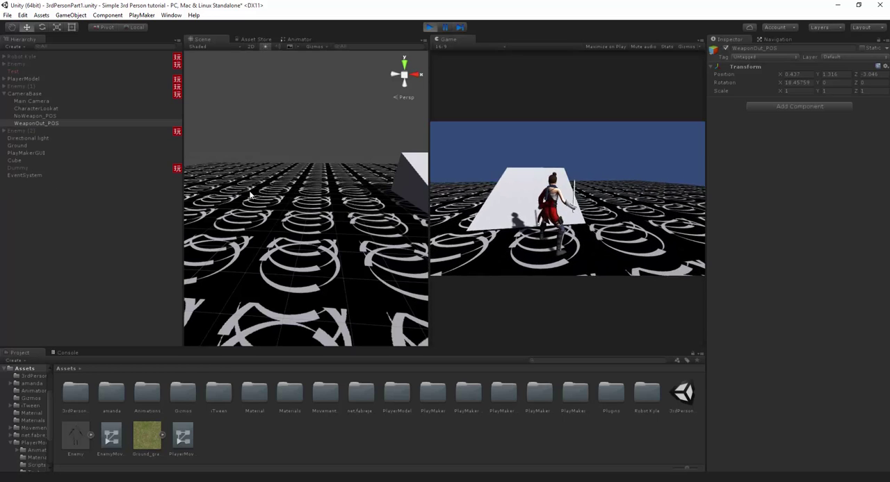
pyautogui.click(51, 123)
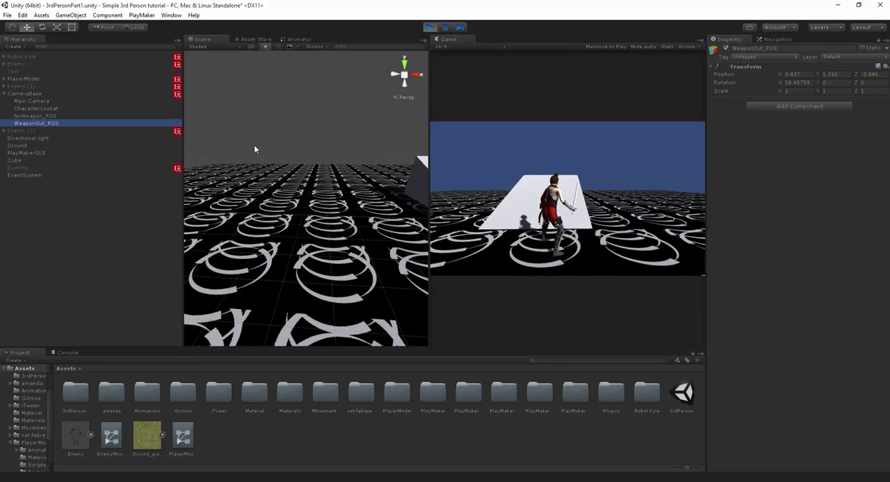
pyautogui.scroll(-2, 254, 146)
pyautogui.moveTo(357, 141); pyautogui.dragTo(202, 100, button='middle')
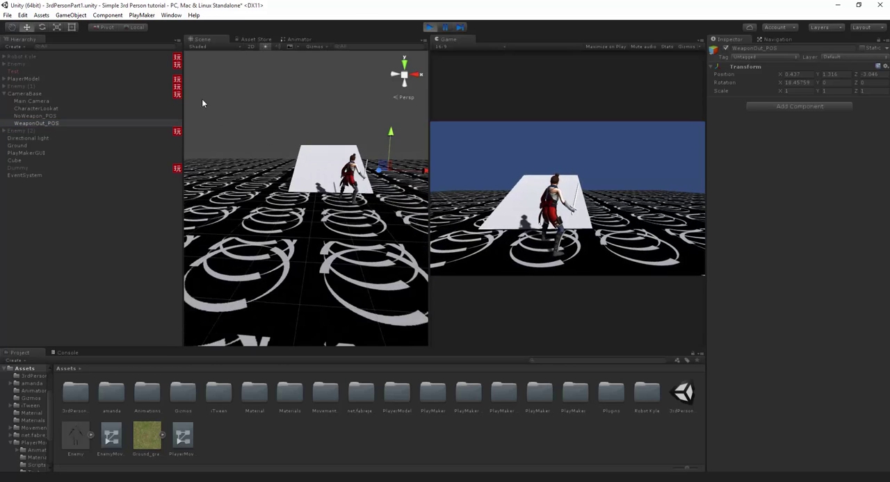
pyautogui.moveTo(309, 113); pyautogui.dragTo(239, 129, button='middle')
pyautogui.moveTo(350, 190); pyautogui.dragTo(366, 190)
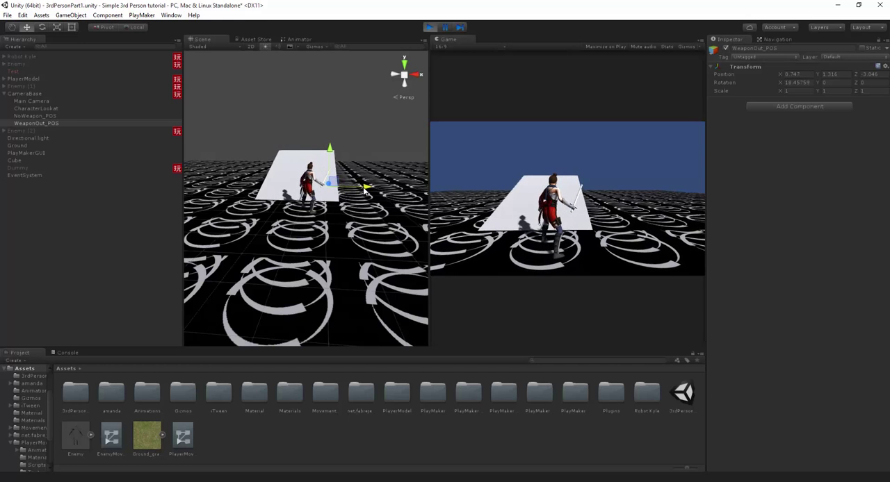
# - Copy WeaponOut_POS's Transform, paste its values back outside play mode, and test the weapon-out camera in a short run
pyautogui.rightClick(742, 68)
pyautogui.click(761, 93)
pyautogui.click(429, 27)
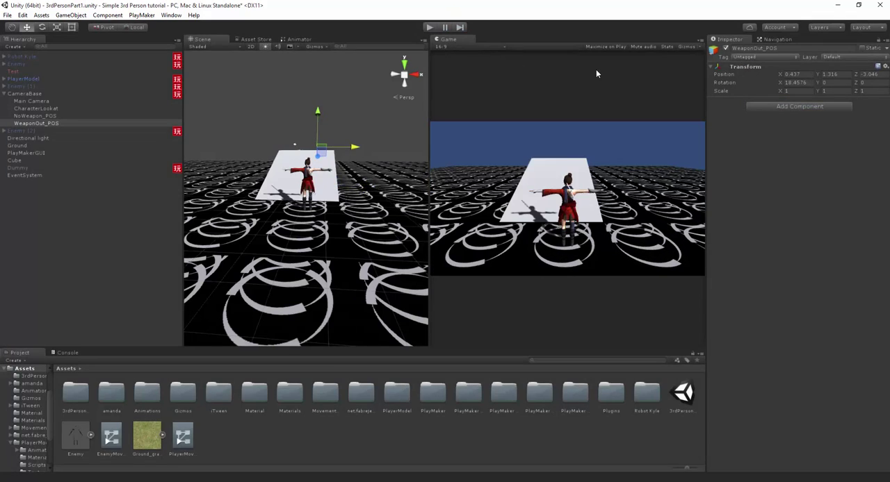
pyautogui.rightClick(750, 69)
pyautogui.click(785, 123)
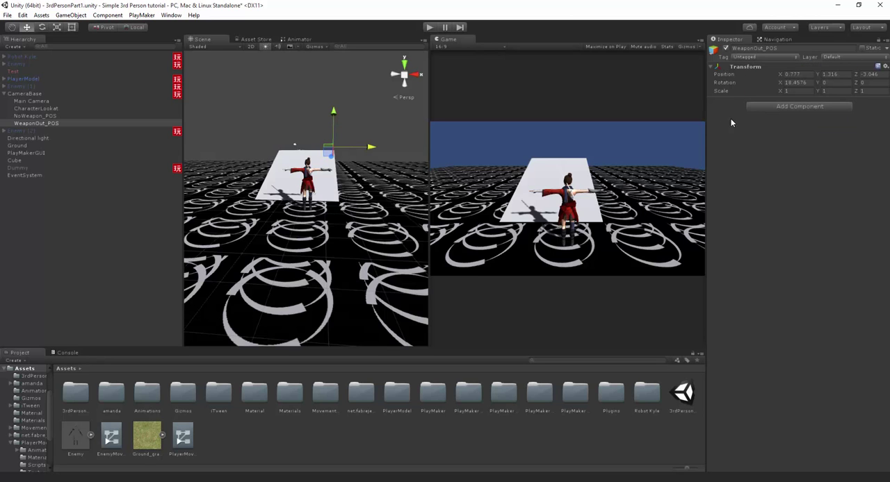
pyautogui.hotkey('ctrl', 'p')
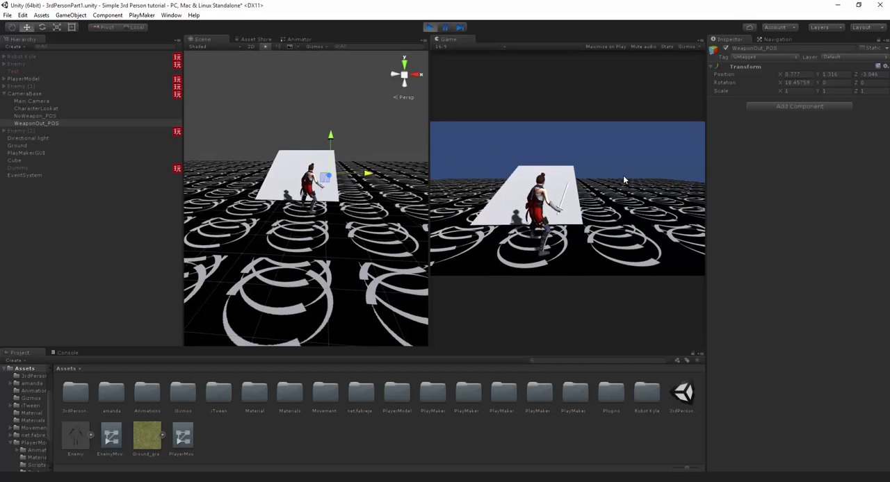
pyautogui.hotkey('ctrl', 'p')
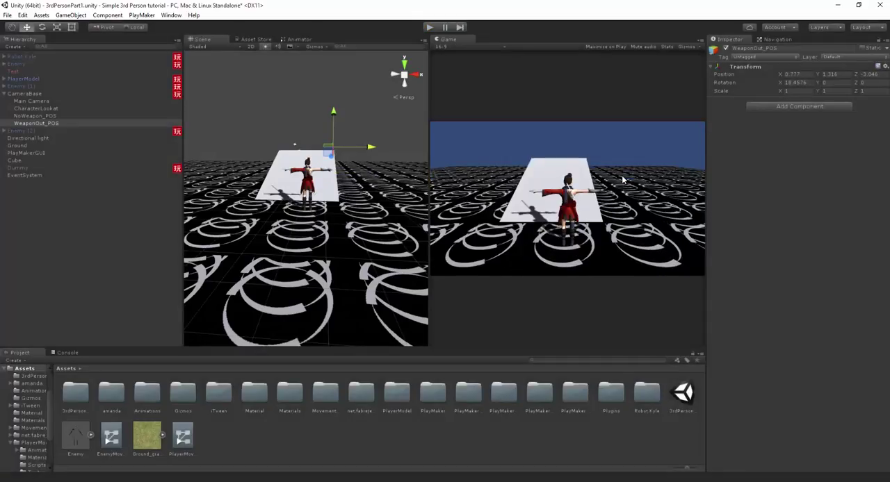
# - Duplicate WeaponOut_POS under CameraBase and rename the copy WeaponOut_POS_Left
pyautogui.rightClick(44, 123)
pyautogui.click(73, 161)
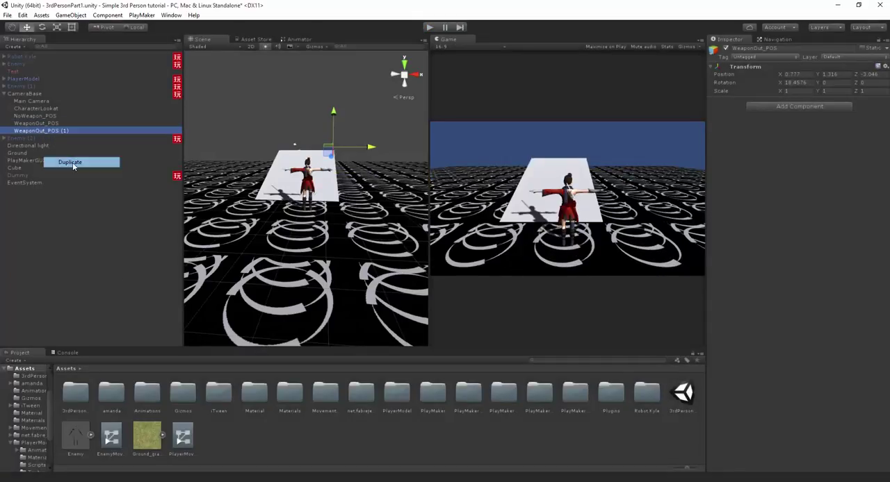
pyautogui.press('F2')
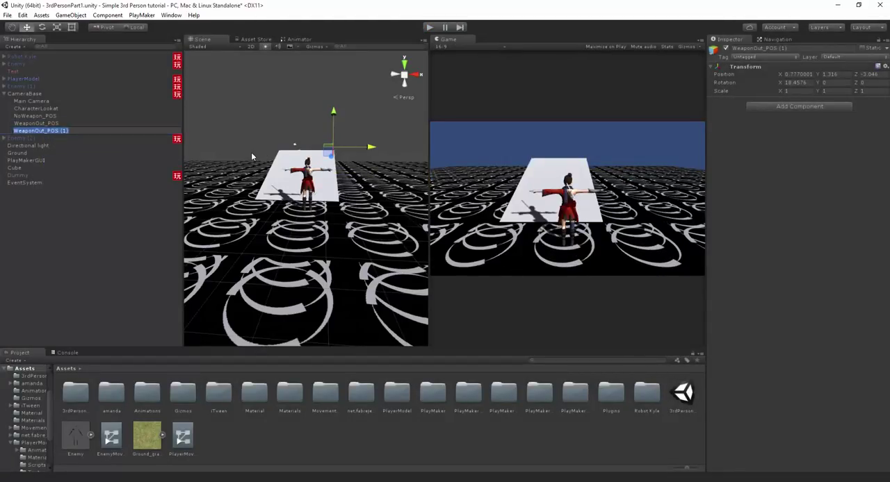
pyautogui.write('_')
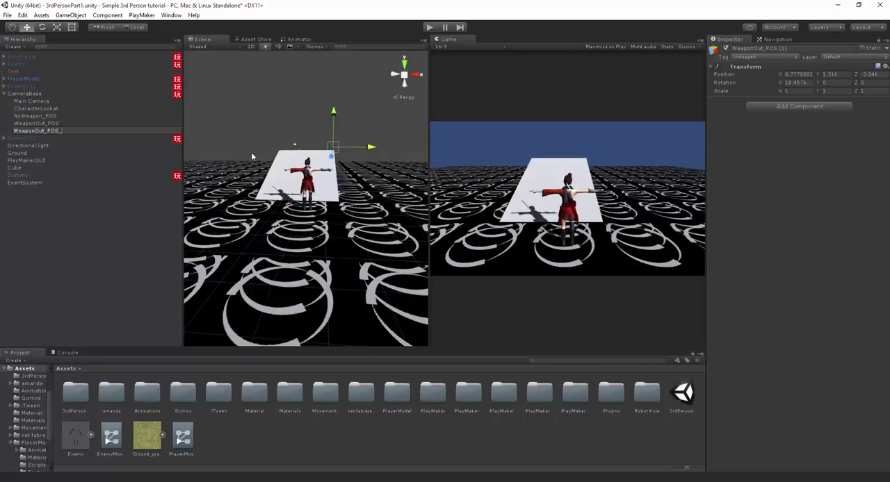
pyautogui.write('Left')
pyautogui.press('Return')
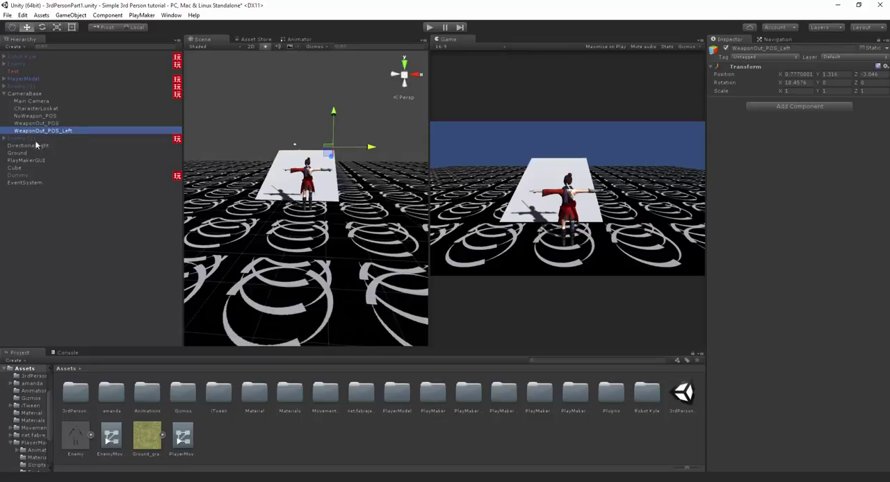
# - Rename the original WeaponOut_POS to WeaponOut_POS_Right, and move WeaponOut_POS_Left across the character to X -0.29
pyautogui.click(37, 124)
pyautogui.press('F2')
pyautogui.press('End')
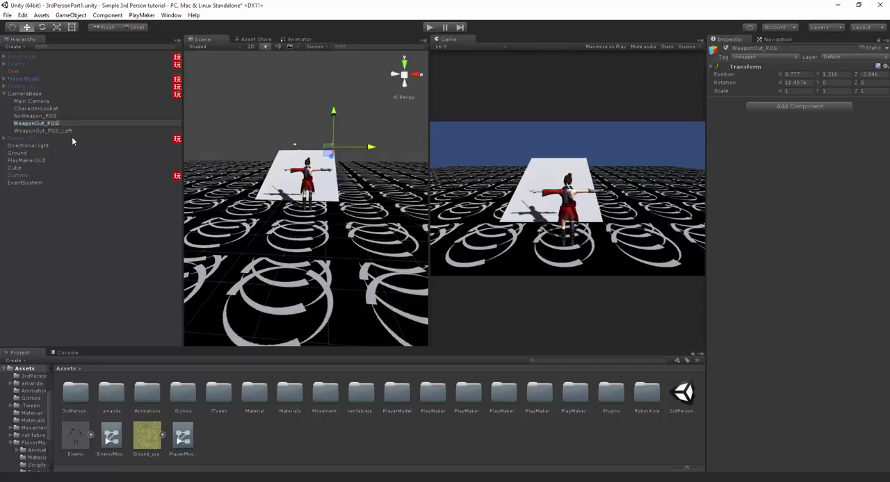
pyautogui.write('_Right')
pyautogui.press('Return')
pyautogui.click(75, 131)
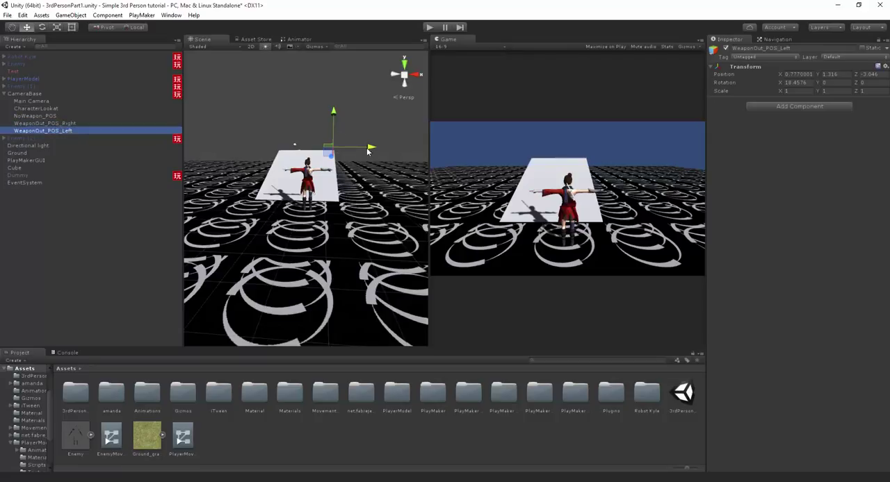
pyautogui.moveTo(368, 151); pyautogui.dragTo(317, 154)
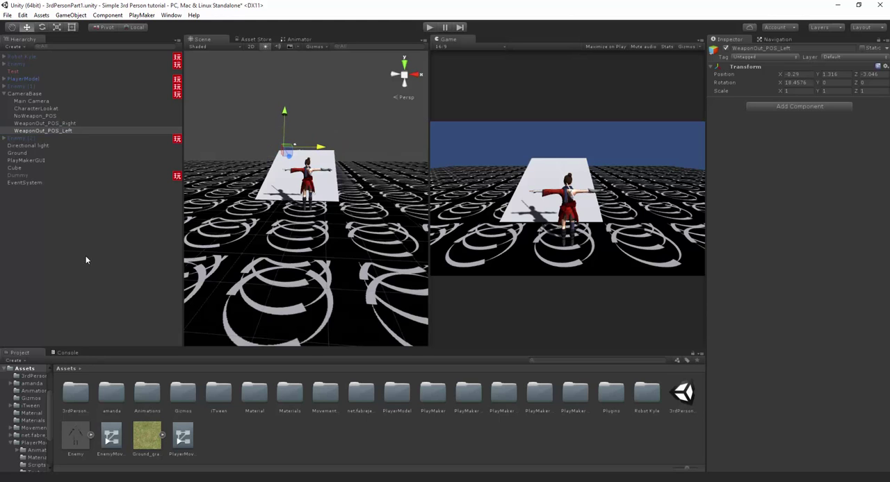
# - In the project's Input settings, increase the Axes size to 21 to add a new input entry
pyautogui.click(23, 14)
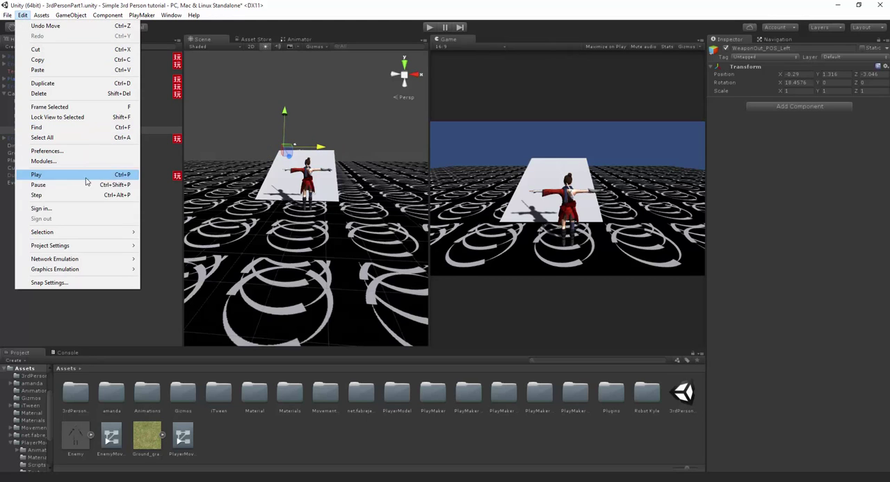
pyautogui.moveTo(104, 245)
pyautogui.click(159, 247)
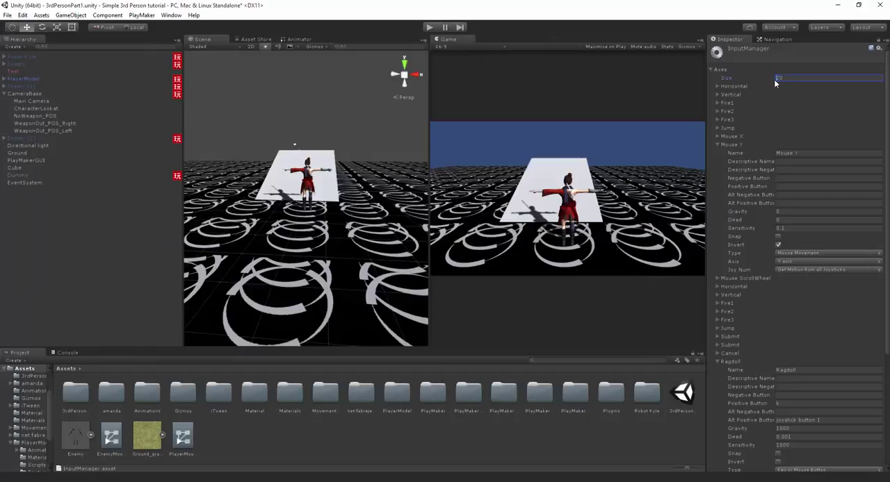
pyautogui.write('21')
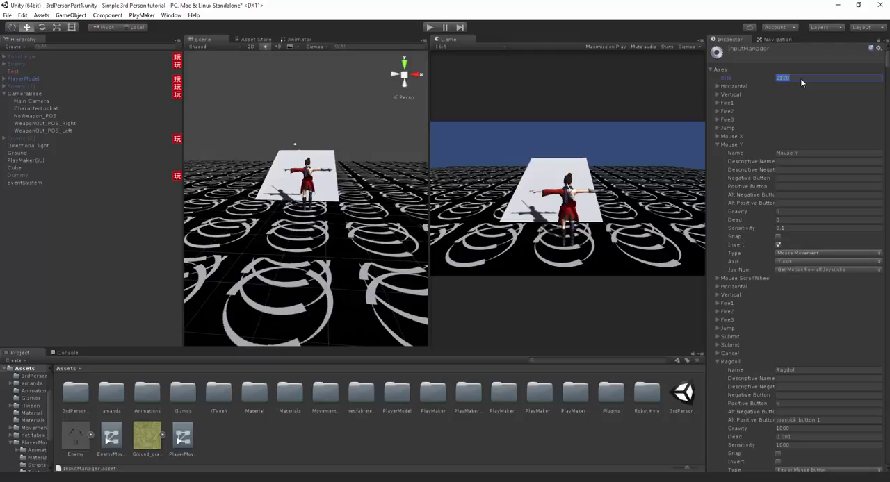
pyautogui.click(801, 80)
pyautogui.press('Return')
pyautogui.scroll(-5, 810, 164)
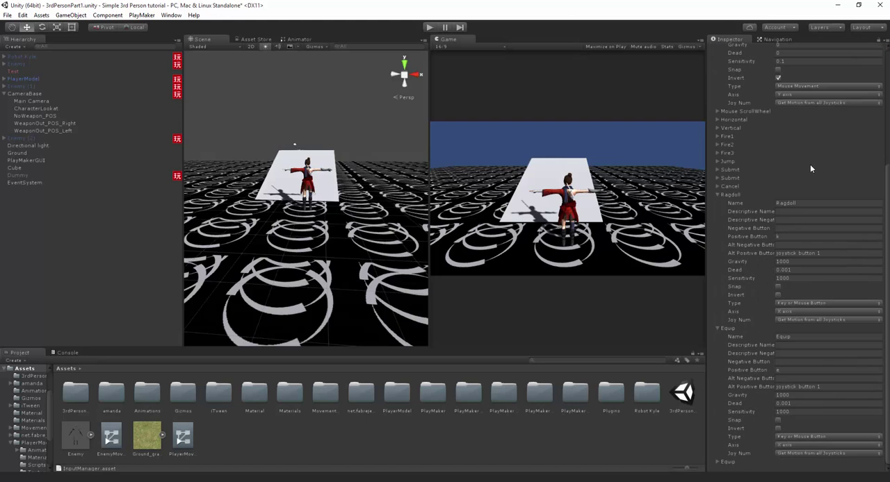
# - Expand the last Equip entry in the input axes and set its name to ChangeCam
pyautogui.click(718, 462)
pyautogui.scroll(-3, 739, 384)
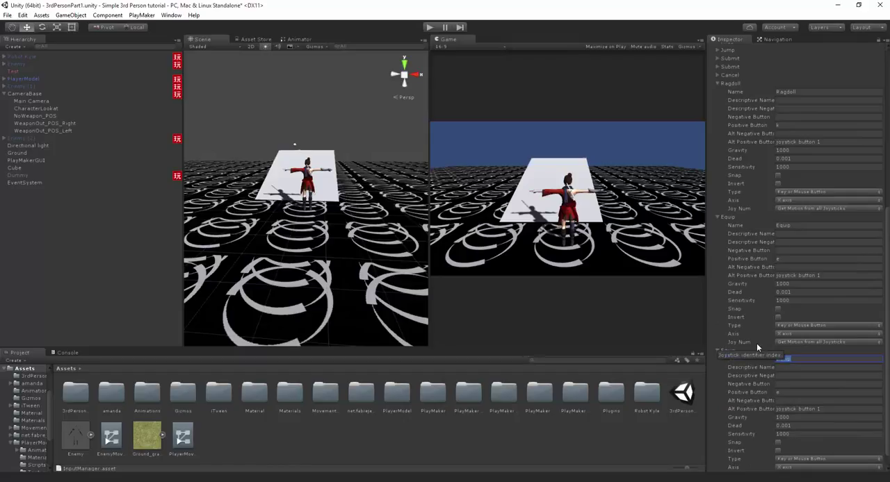
pyautogui.write('ChangeCam')
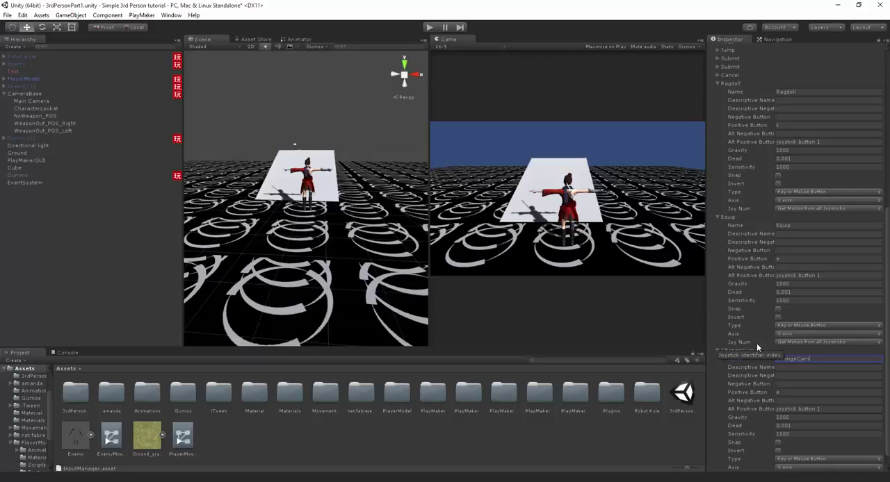
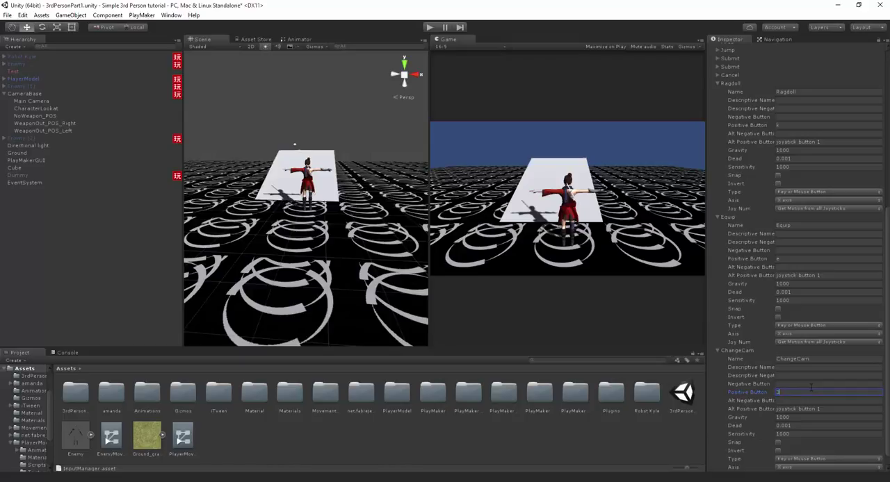
# - Clear the alternative positive button of the ChangeCam input entry
pyautogui.hotkey('ctrl', 'a')
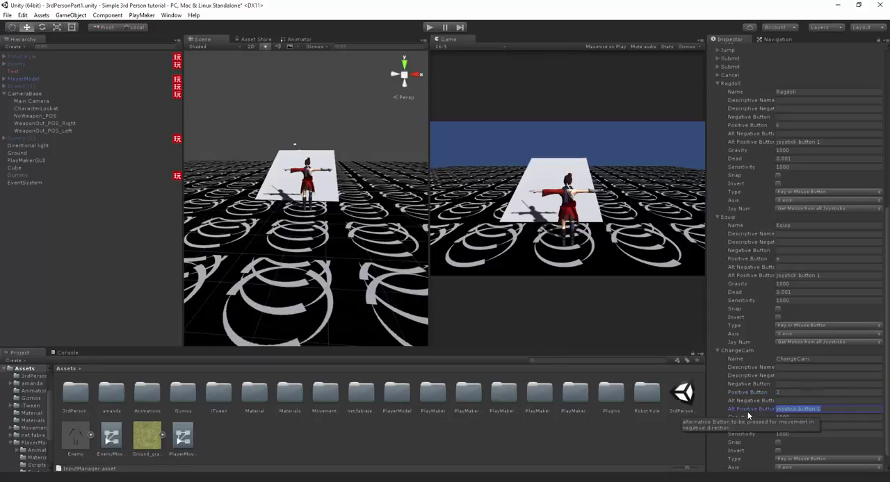
pyautogui.press('BackSpace')
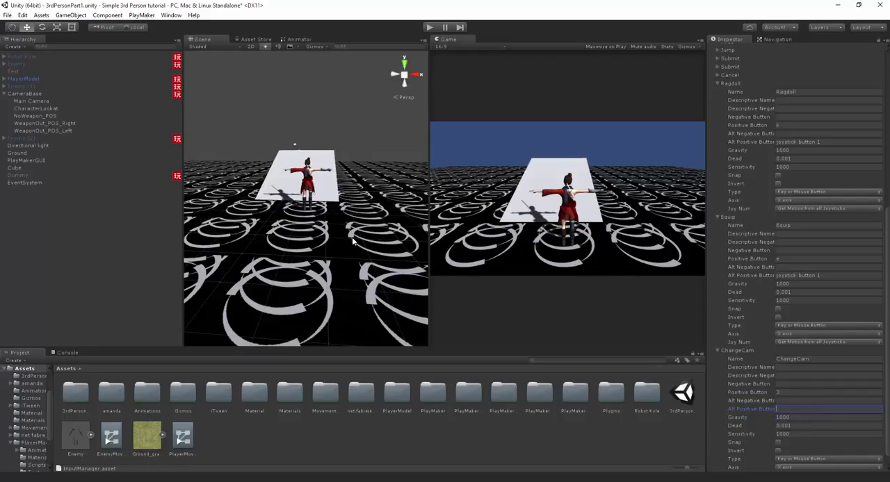
# - Open CameraBase's Camera_Pos_Management FSM and add two events named toleft and toright
pyautogui.click(43, 94)
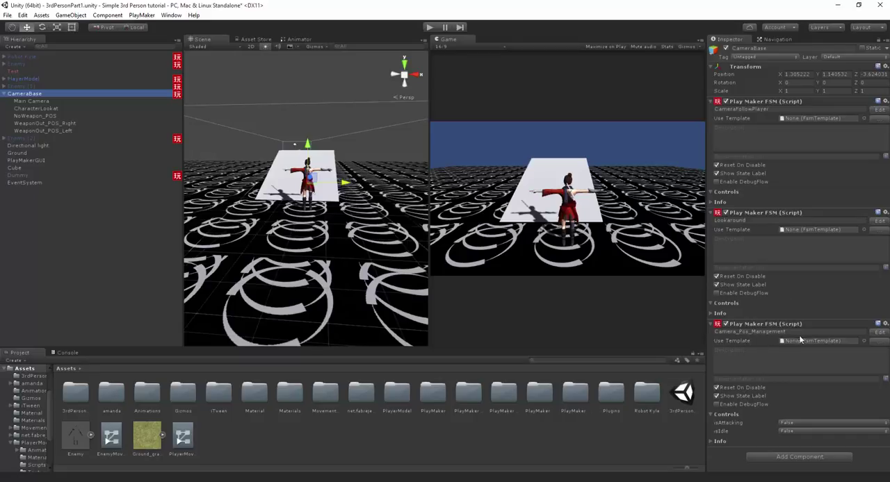
pyautogui.click(877, 333)
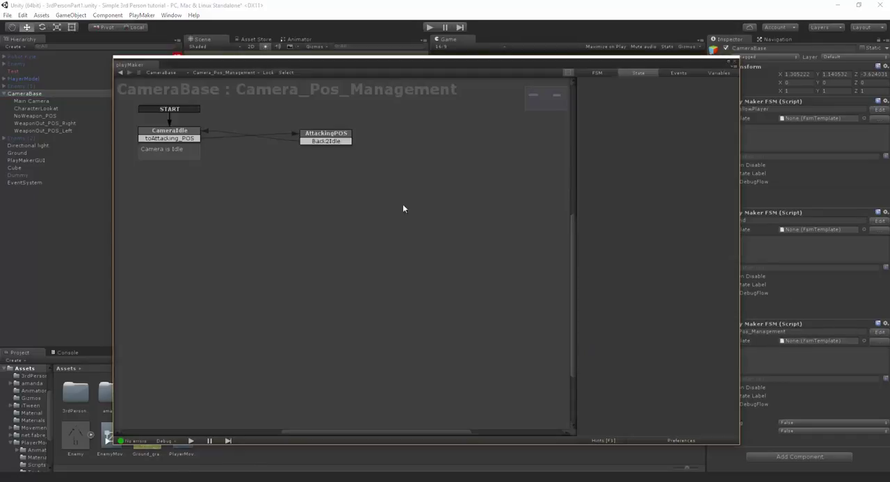
pyautogui.click(356, 185)
pyautogui.moveTo(357, 186); pyautogui.dragTo(362, 183)
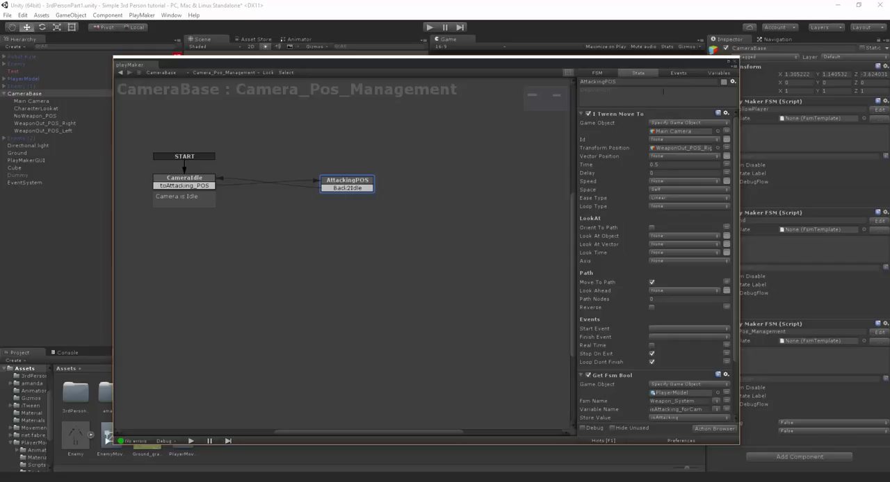
pyautogui.click(677, 73)
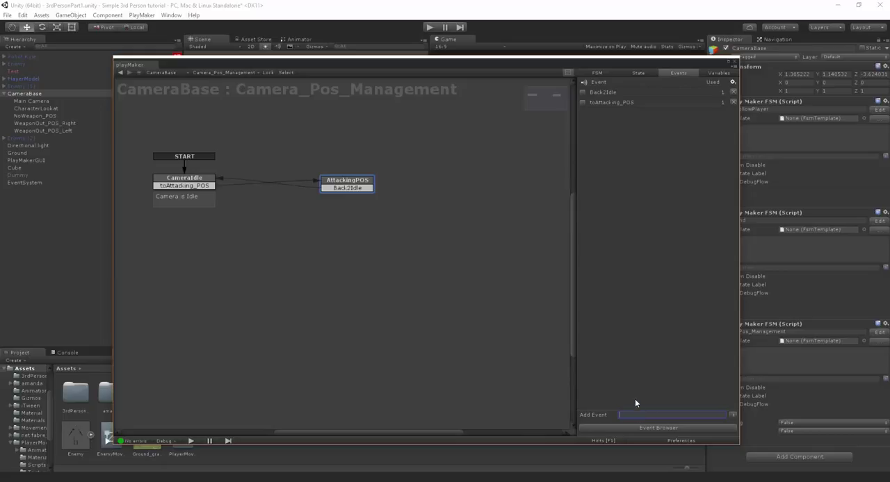
pyautogui.write('eft')
pyautogui.press('Return')
pyautogui.write('toright')
pyautogui.press('Return')
# - Add a transition using the toleft event to the AttackingPOS state
pyautogui.rightClick(353, 193)
pyautogui.moveTo(367, 187)
pyautogui.click(476, 210)
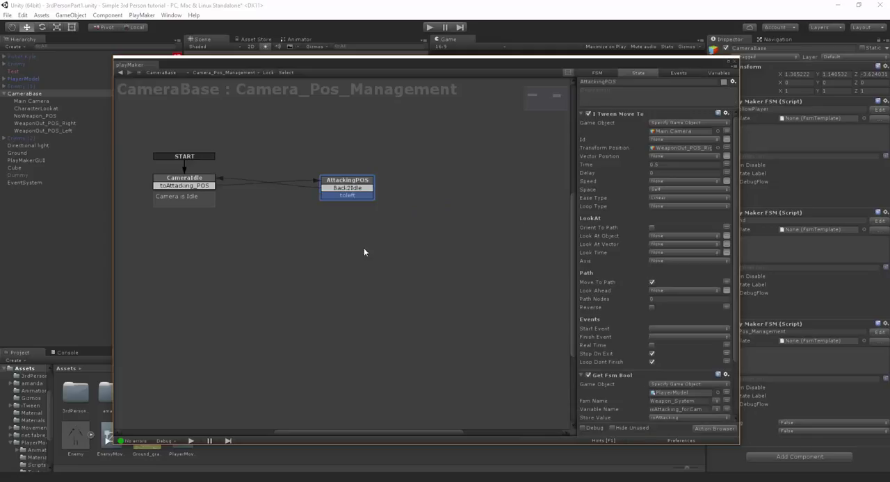
pyautogui.rightClick(358, 237)
pyautogui.click(476, 204)
# - Add a Get Button Down action to AttackingPOS with button name ChangeCam, sending the toleft event
pyautogui.scroll(-3, 637, 342)
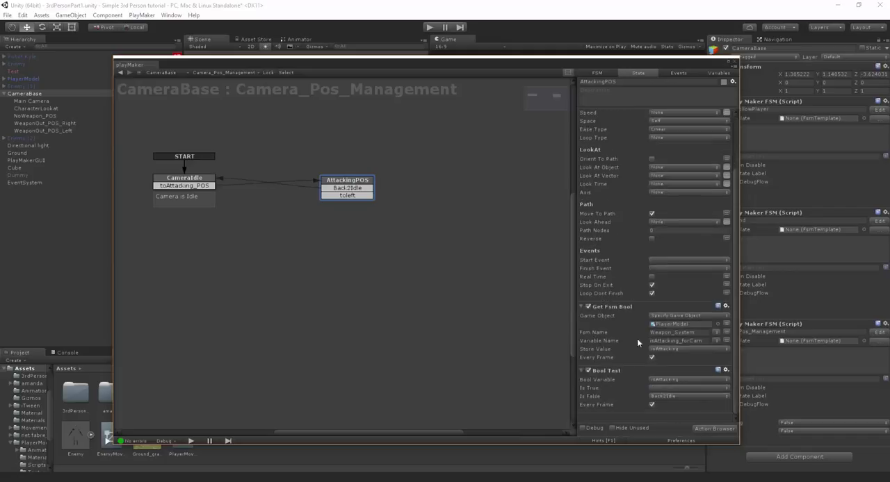
pyautogui.click(719, 427)
pyautogui.write('Get B')
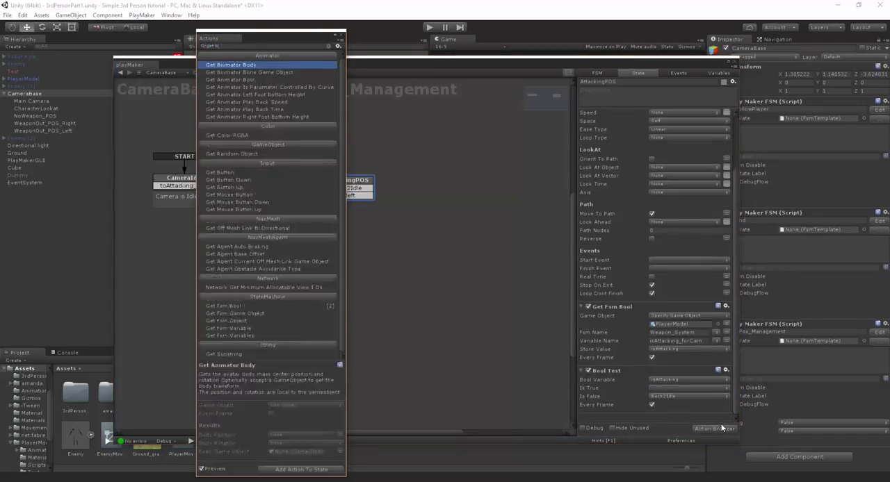
pyautogui.write('utton')
pyautogui.press('Return')
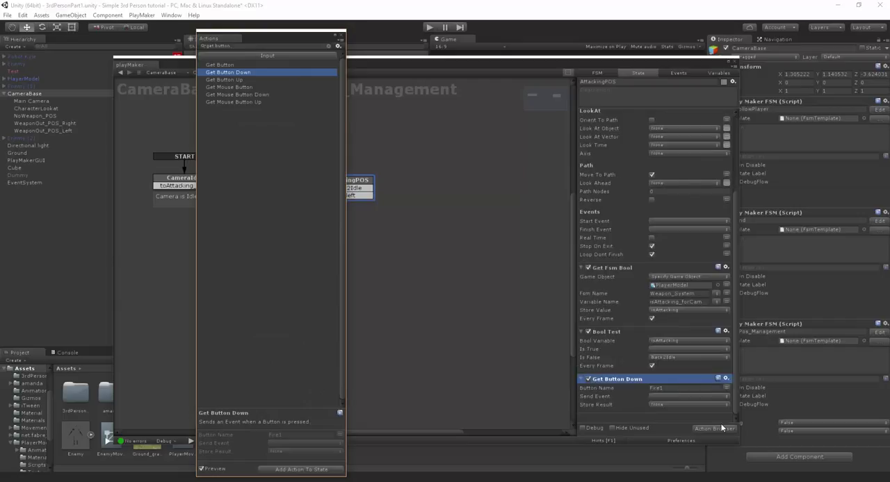
pyautogui.moveTo(668, 388); pyautogui.dragTo(582, 379)
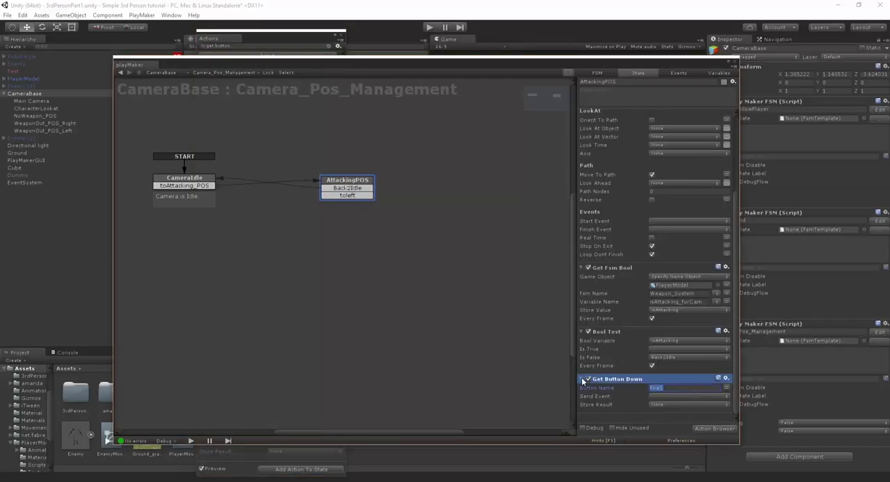
pyautogui.write('ChangeCam')
pyautogui.click(650, 397)
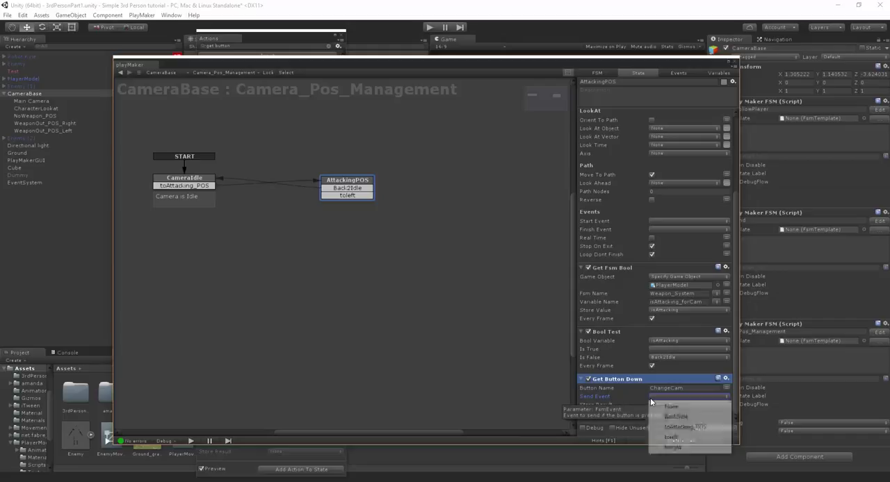
pyautogui.click(681, 439)
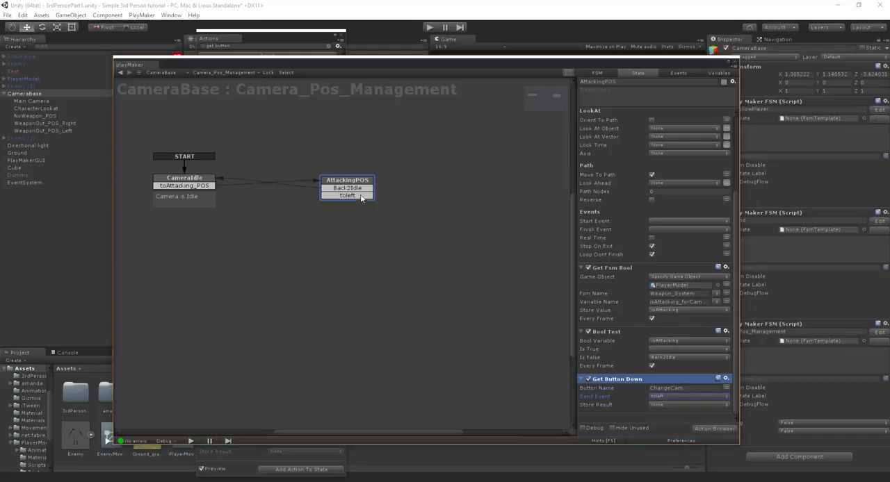
# - Duplicate the AttackingPOS state, naming the copy AttackingPOS Left and the original AttackingPOS Right
pyautogui.rightClick(358, 227)
pyautogui.click(351, 184)
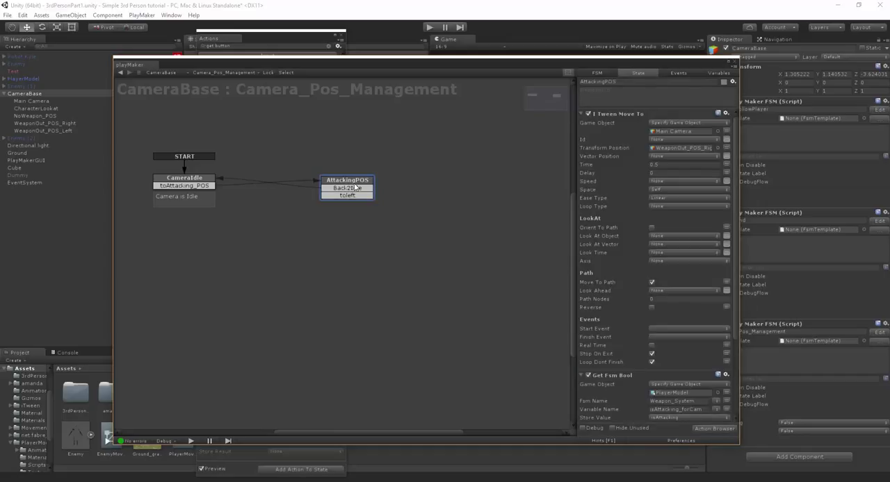
pyautogui.hotkey('ctrl', 'v')
pyautogui.moveTo(377, 262); pyautogui.dragTo(367, 252)
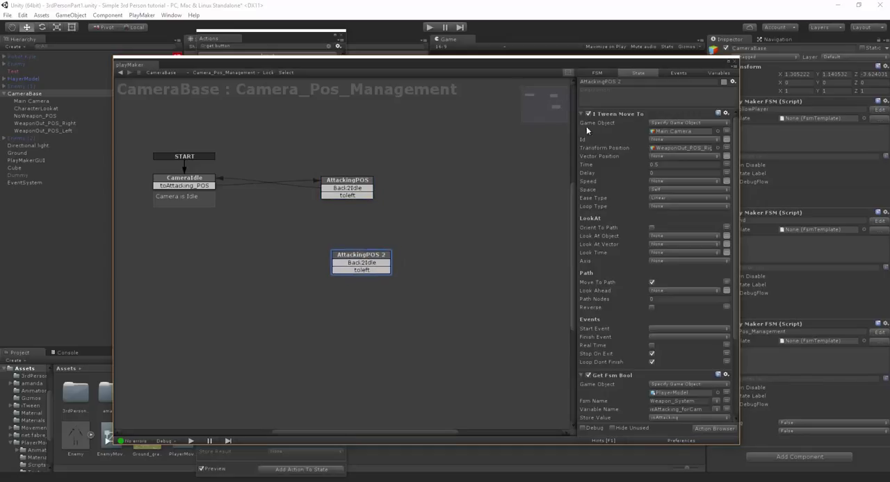
pyautogui.press('BackSpace')
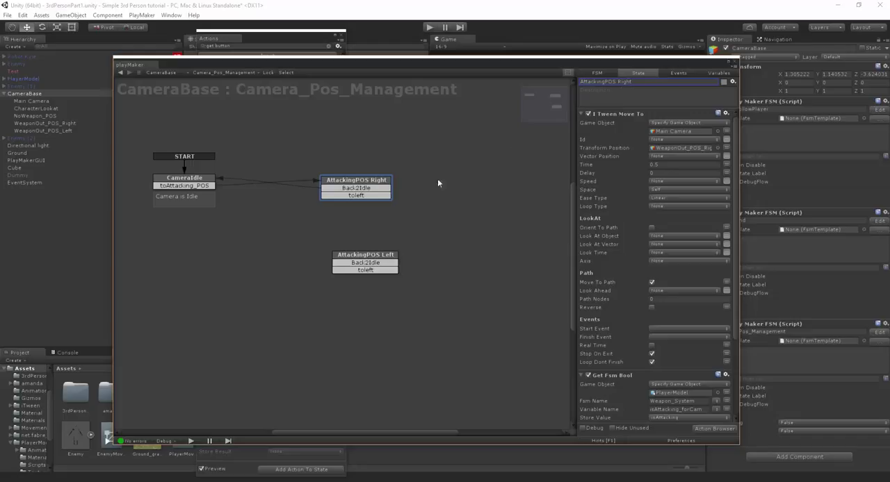
# - Change AttackingPOS Left's toleft transition to toright and link the left and right attacking states to each other
pyautogui.rightClick(380, 272)
pyautogui.moveTo(429, 289)
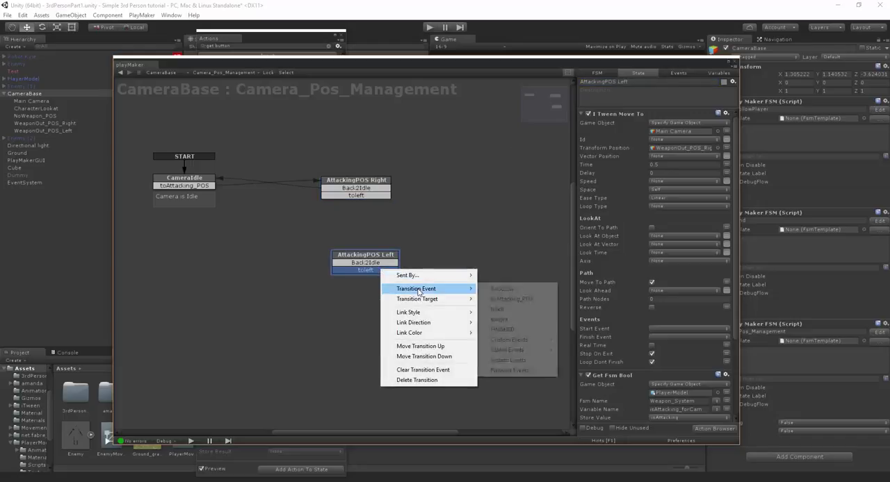
pyautogui.click(501, 319)
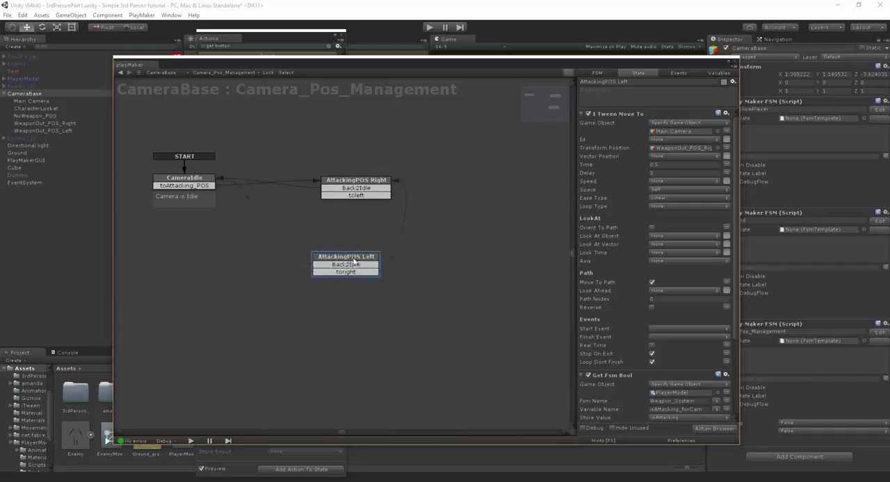
pyautogui.click(372, 197)
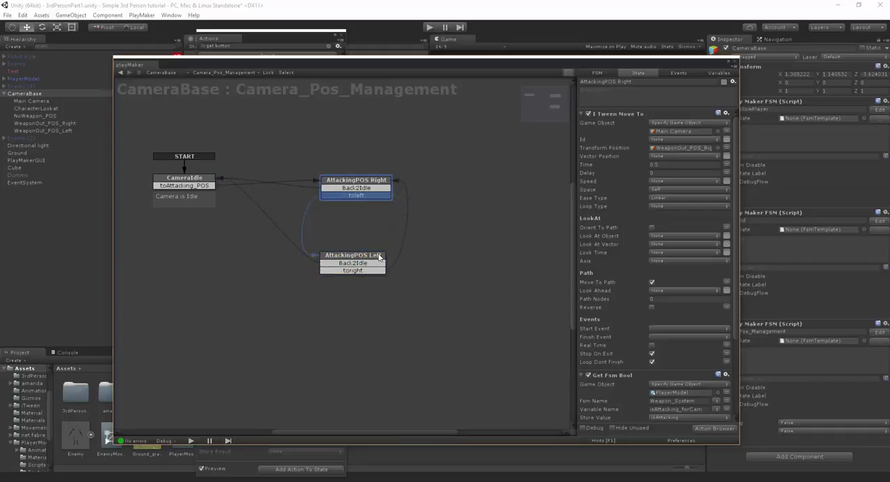
# - In AttackingPOS Left, assign WeaponOut_POS_Left as the iTween transform position and make Get Button Down send toright
pyautogui.moveTo(370, 260); pyautogui.dragTo(374, 263)
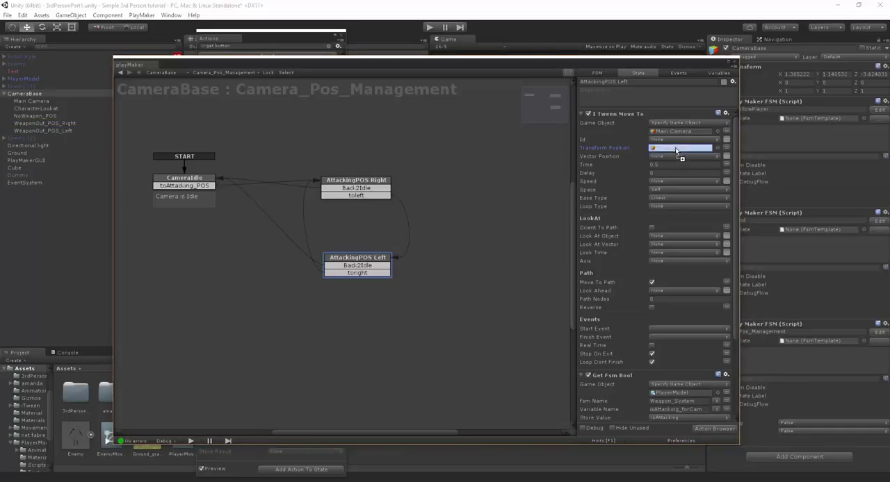
pyautogui.scroll(-3, 650, 207)
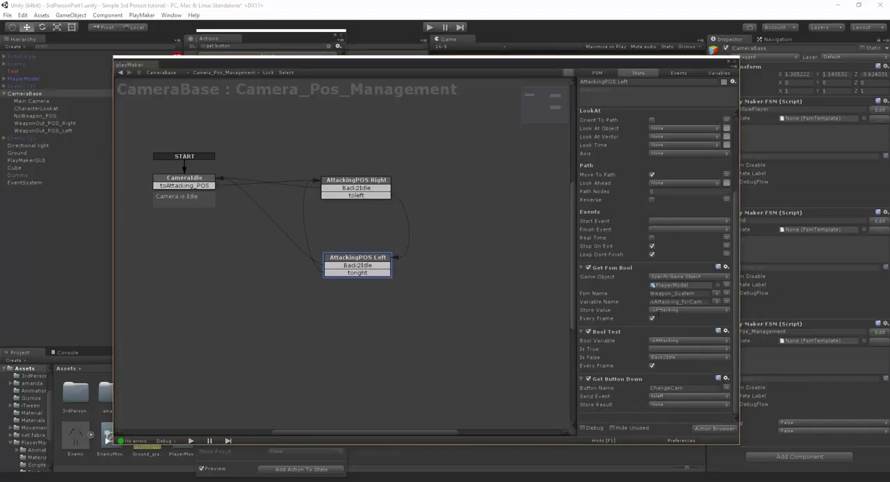
pyautogui.click(611, 379)
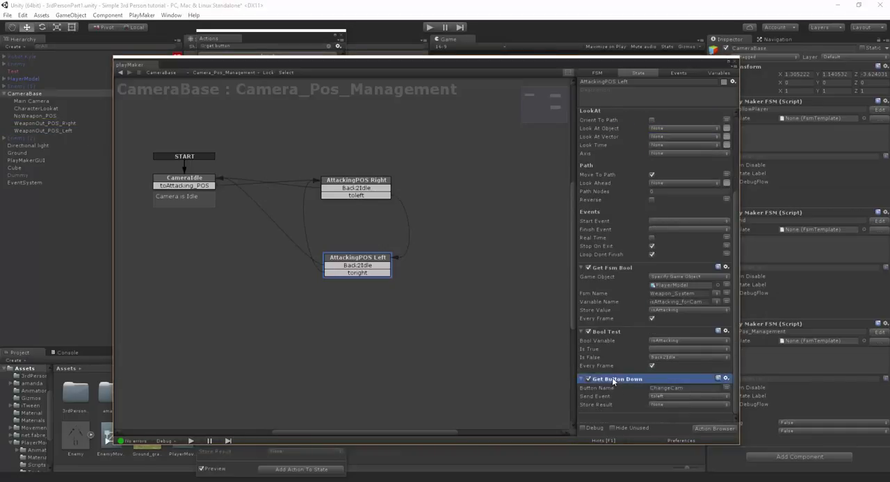
pyautogui.click(660, 396)
pyautogui.click(673, 448)
pyautogui.click(735, 63)
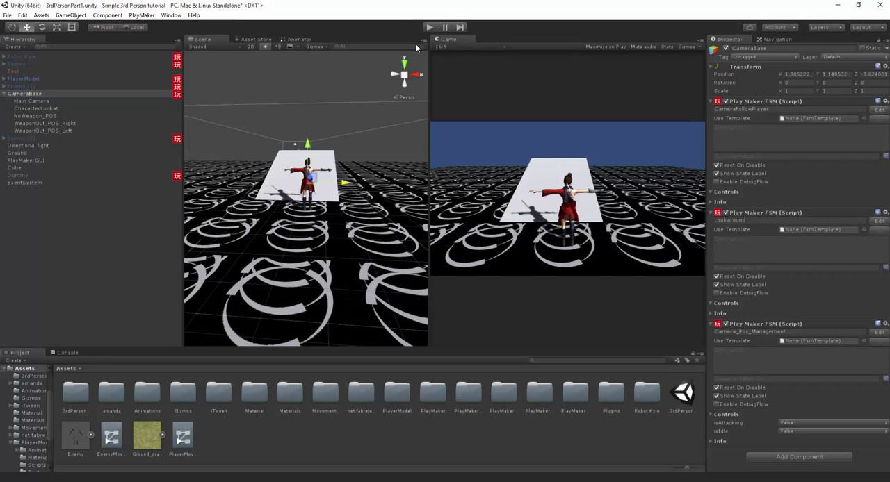
# - Play-test the scene in the Game view, moving the armed character to check the camera positions
pyautogui.click(253, 39)
pyautogui.click(430, 27)
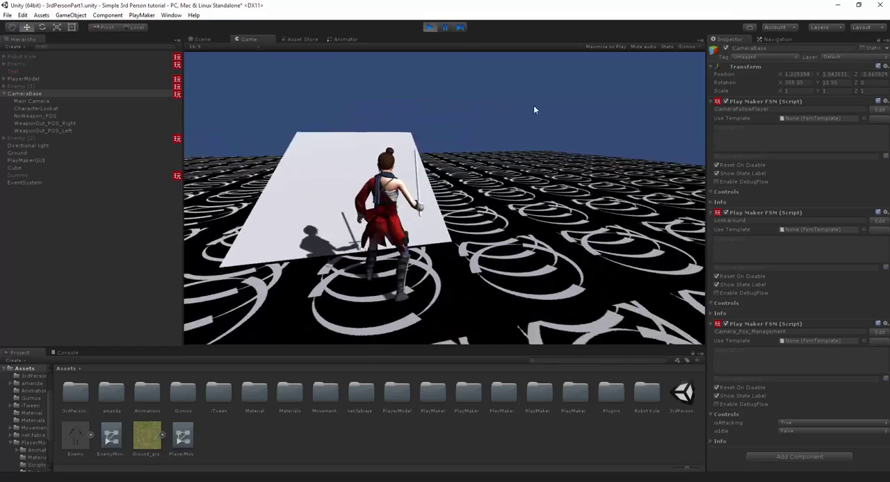
pyautogui.press('w')
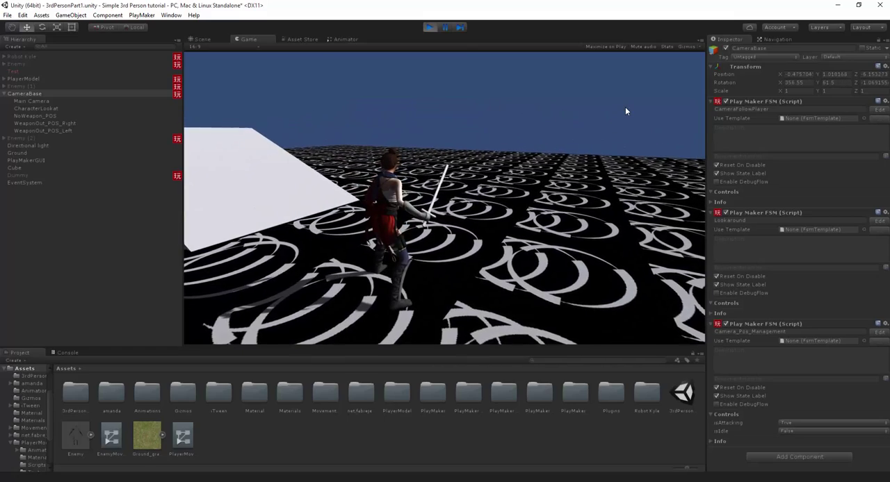
pyautogui.press('w')
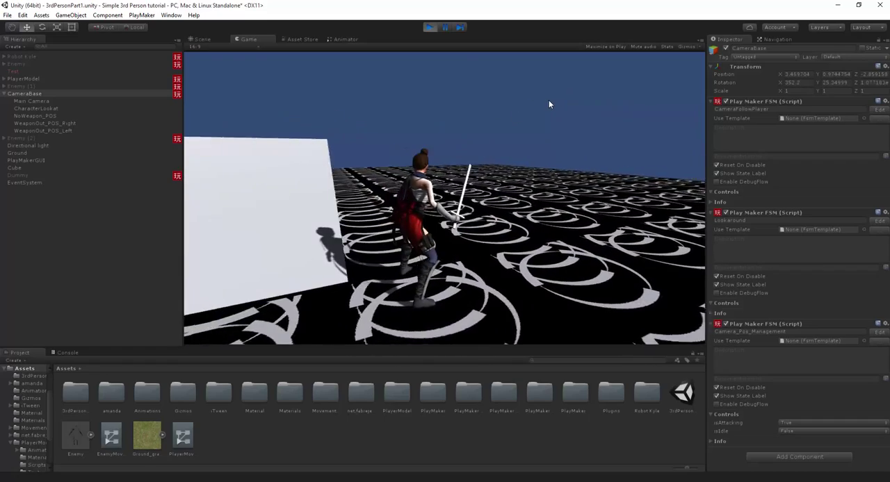
pyautogui.hotkey('ctrl', 'p')
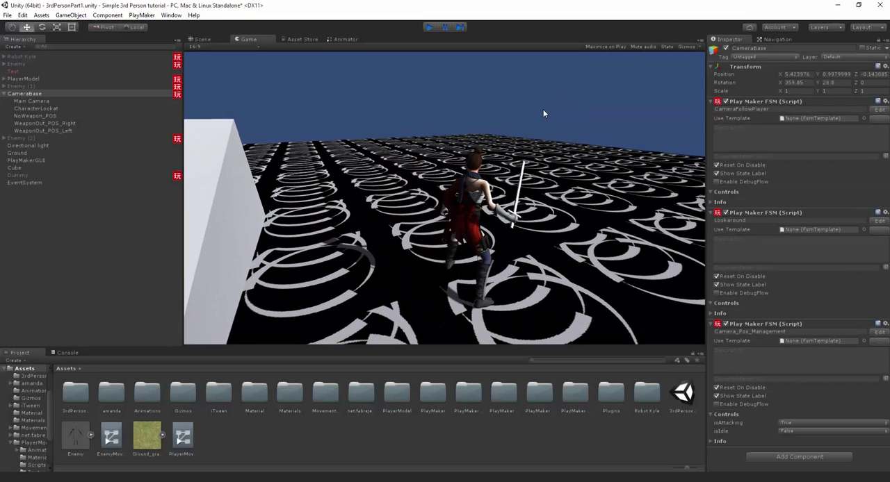
# - Set the iTween Move To time to 0.1 in the AttackingPOS Left and AttackingPOS Right states
pyautogui.click(876, 333)
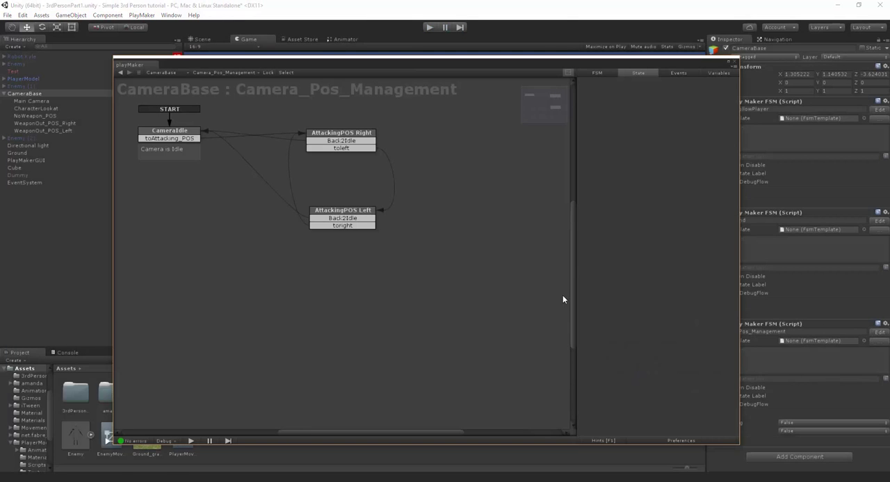
pyautogui.click(352, 218)
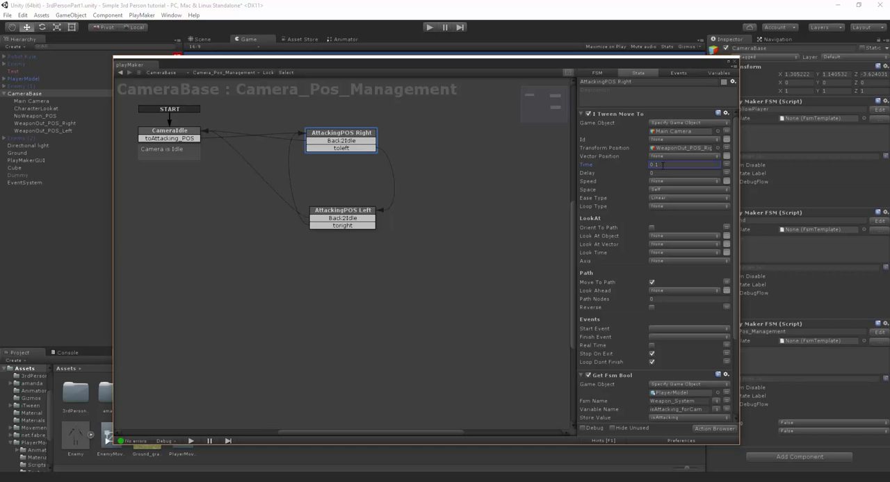
pyautogui.click(734, 65)
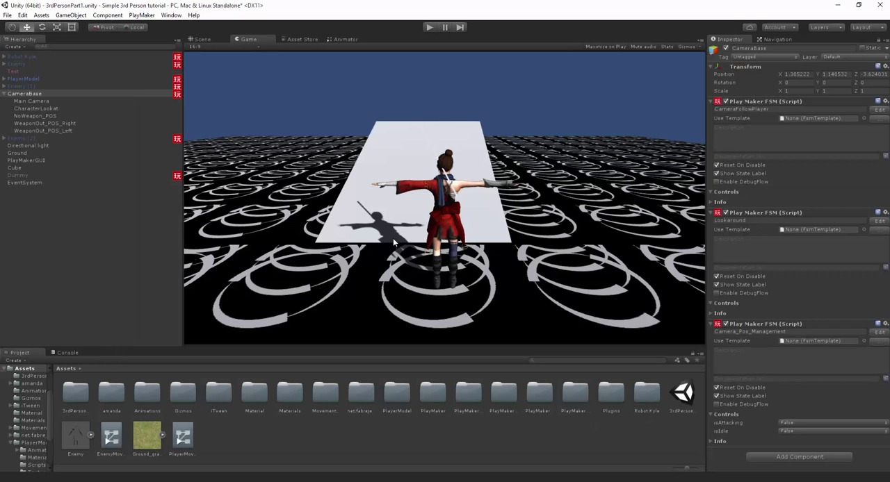
# - Run the scene again and move the armed character to test the shortened camera transition time
pyautogui.hotkey('ctrl', 'p')
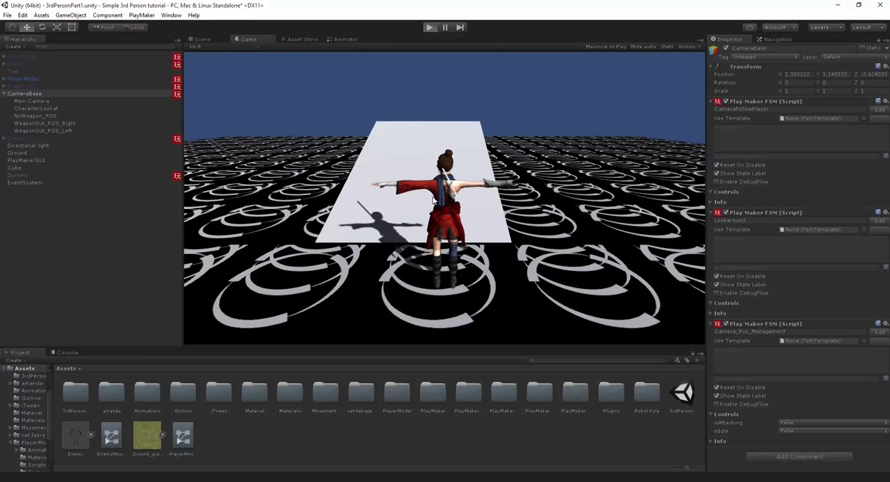
pyautogui.click(426, 184)
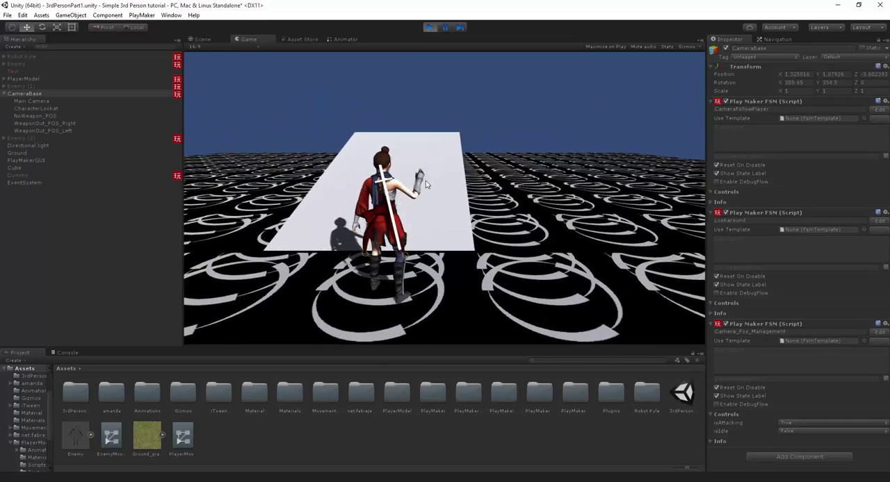
pyautogui.press('w')
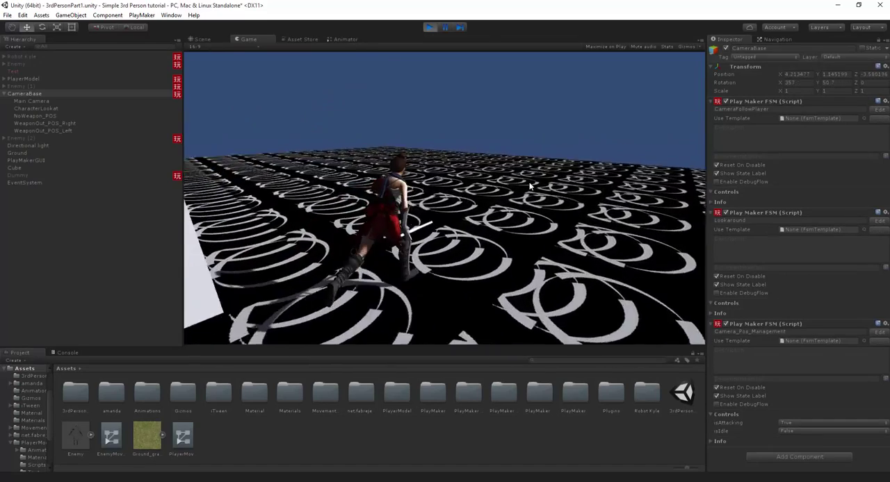